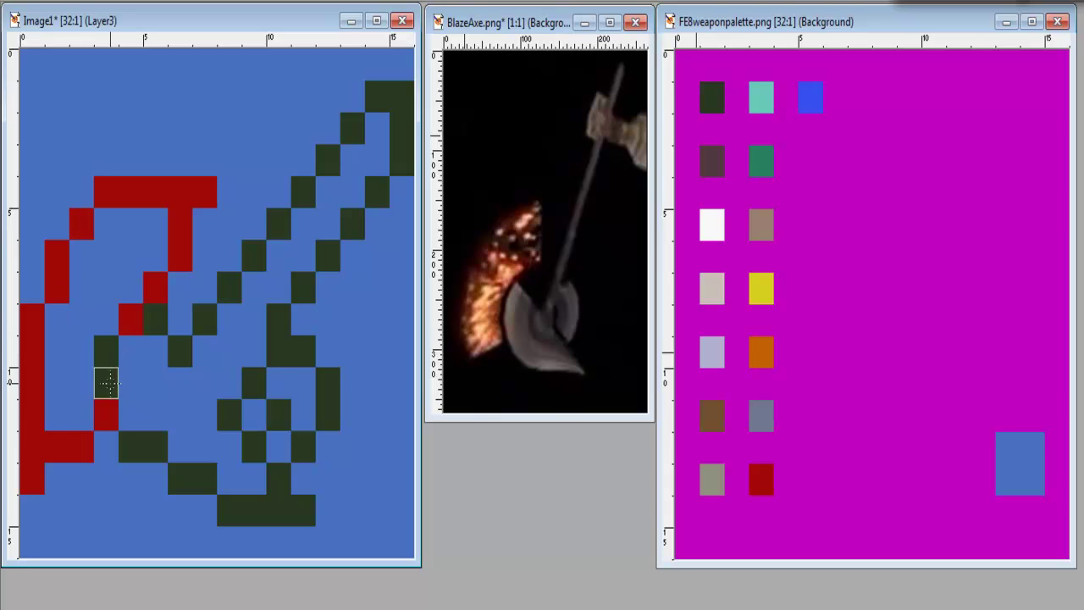
Continue the red inner edge of the flame outline downward, painting over the dark pixel beside the main blade
click(131, 351)
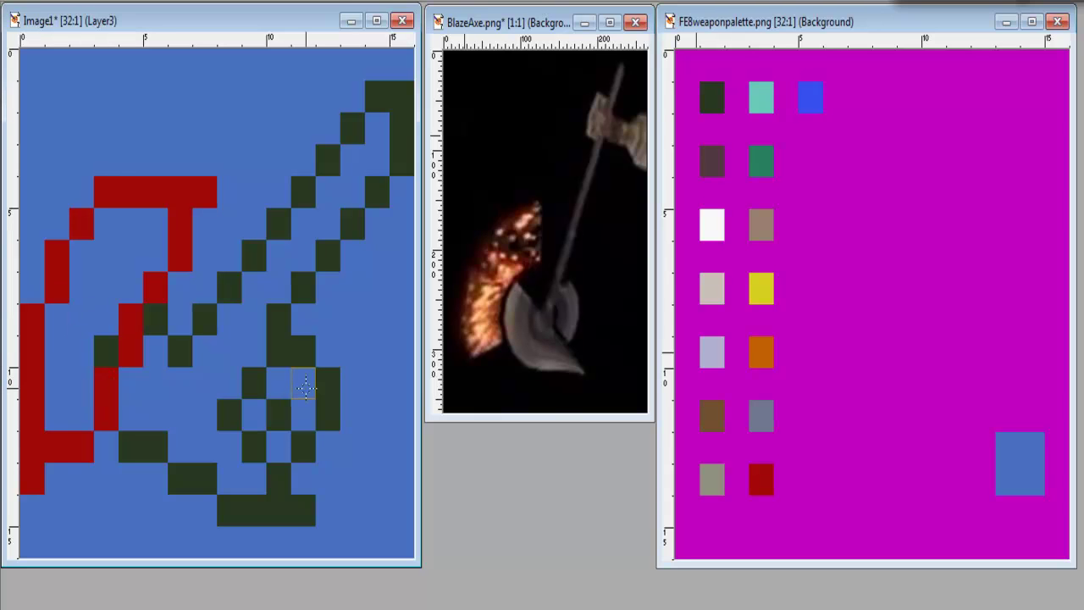
scroll(331, 410, down, 5)
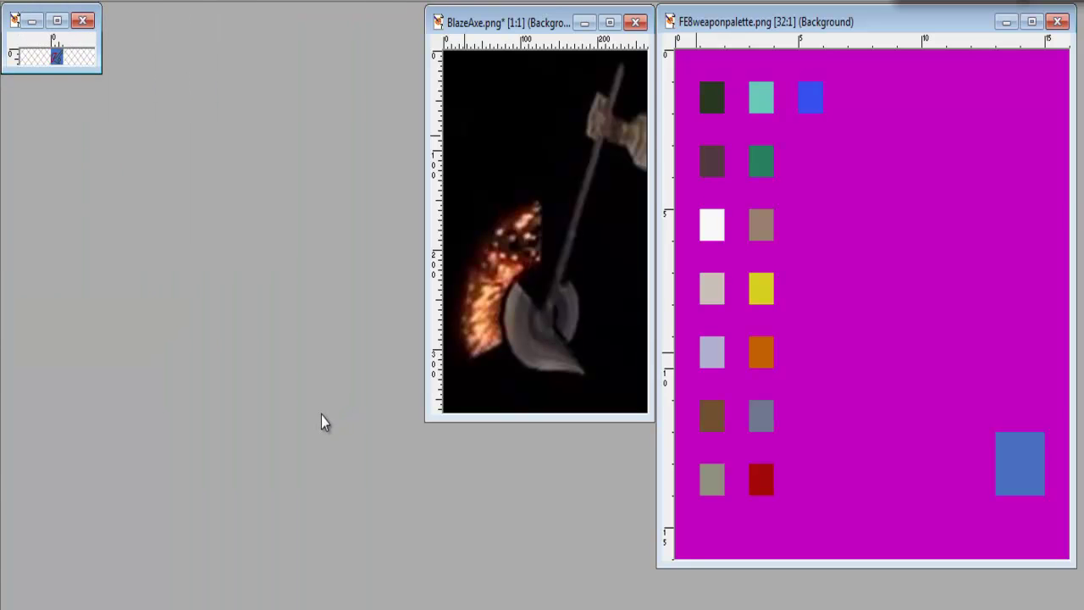
scroll(321, 415, up, 5)
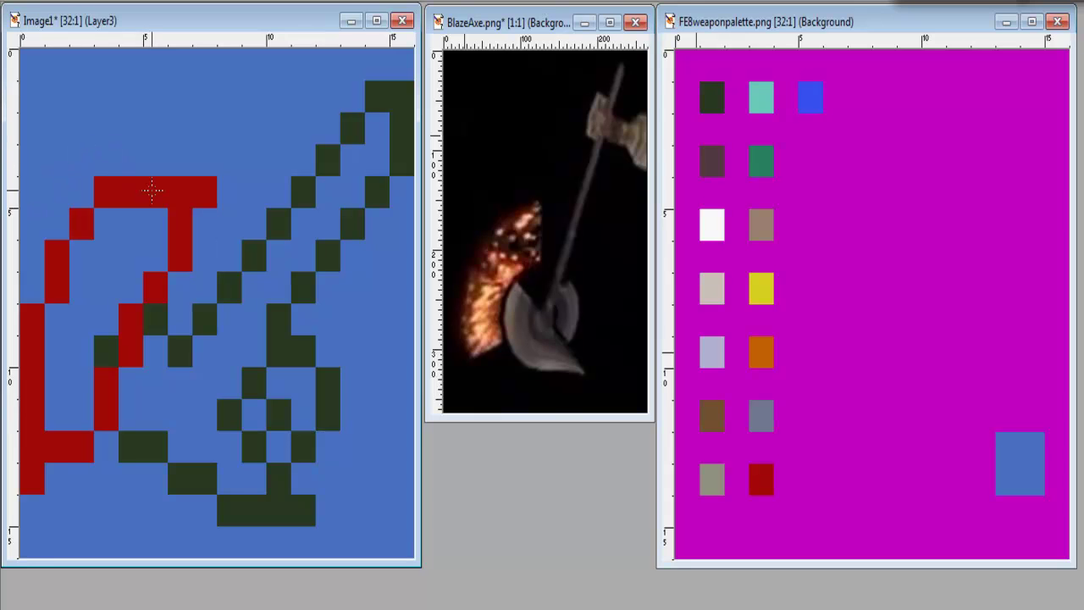
Move the flame outline's top bar and its short vertical stem one pixel to the right
drag(91, 182, 217, 273)
drag(164, 209, 173, 200)
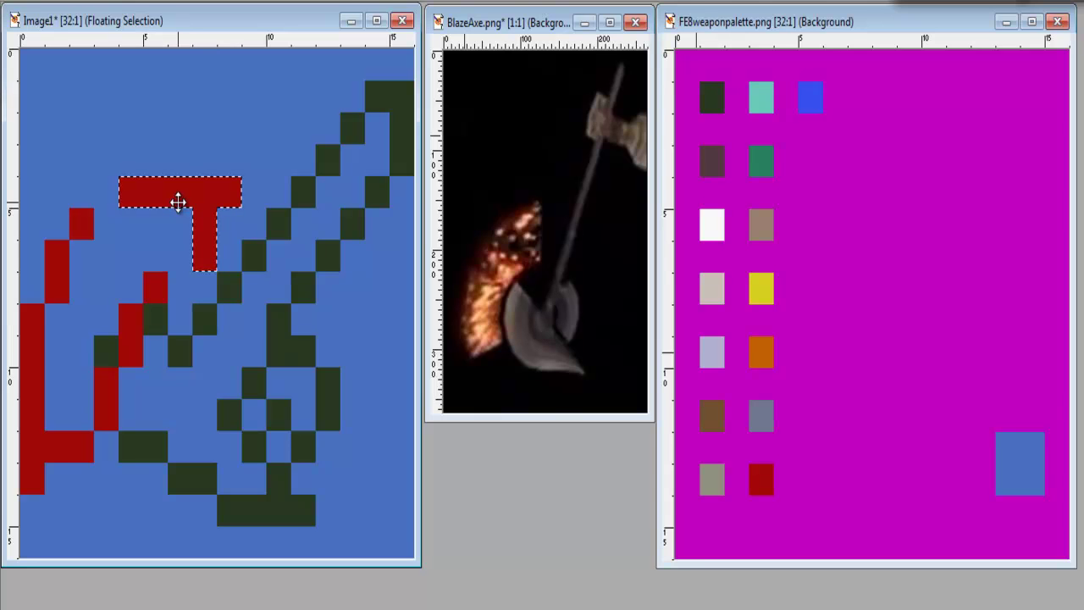
key(ctrl+d)
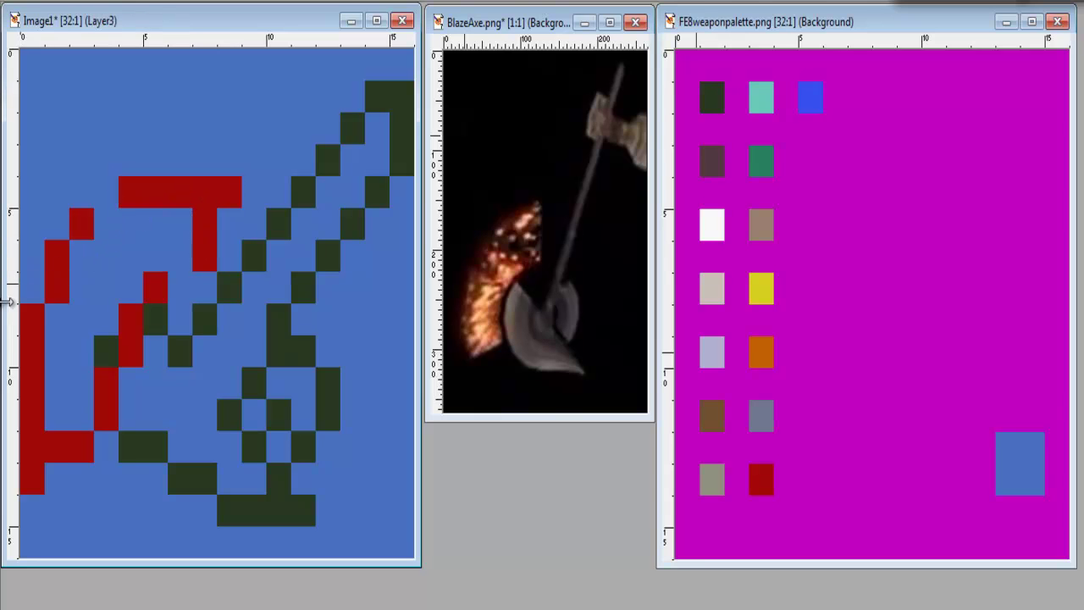
Reconnect the flame outline with red pixels, making its inner edge diagonal and closing the gap at its upper-left corner
click(205, 255)
click(180, 254)
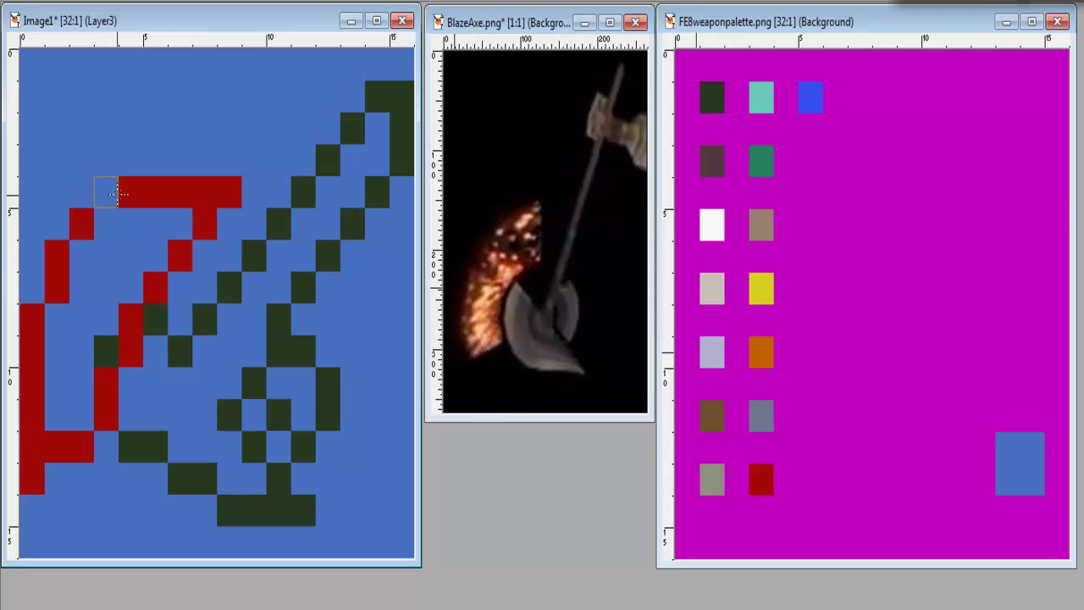
click(106, 223)
Erase the stray dark pixel inside the red flame outline
scroll(314, 385, down, 10)
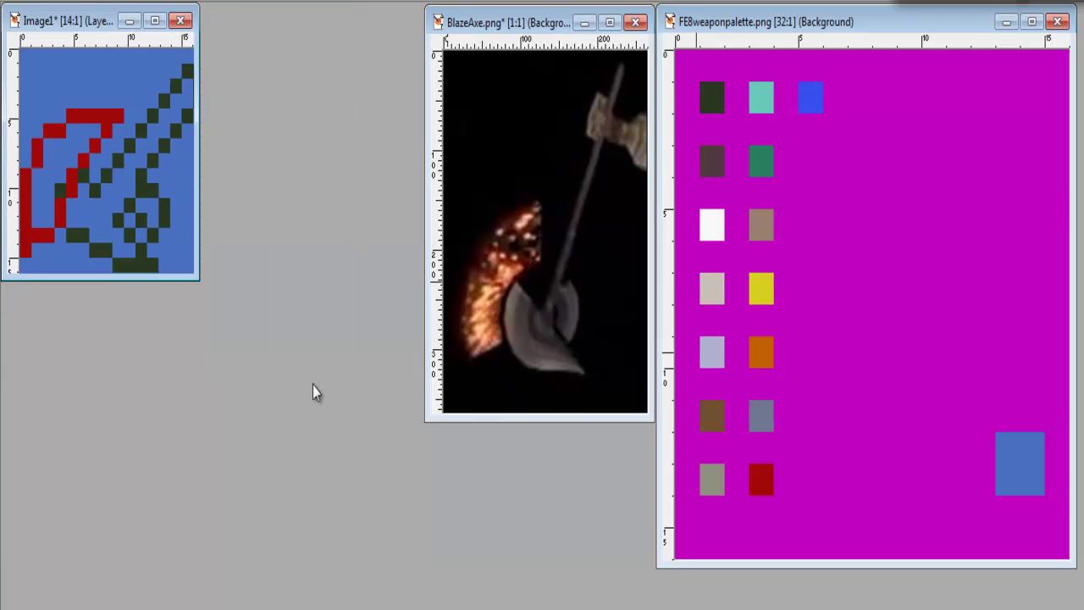
key(plus)
key(plus)
key(plus)
key(plus)
key(plus)
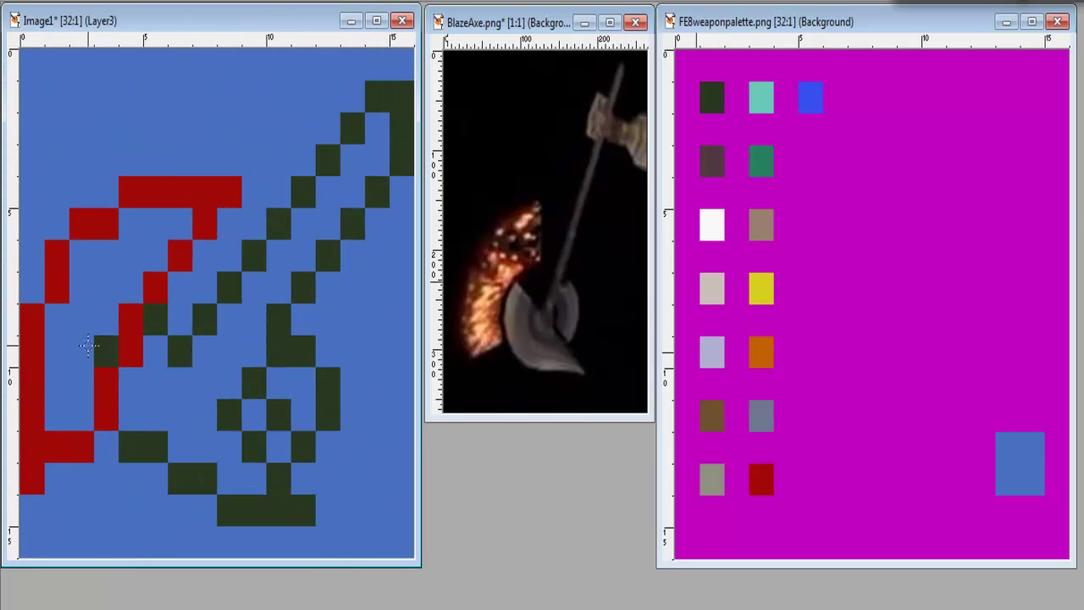
click(106, 351)
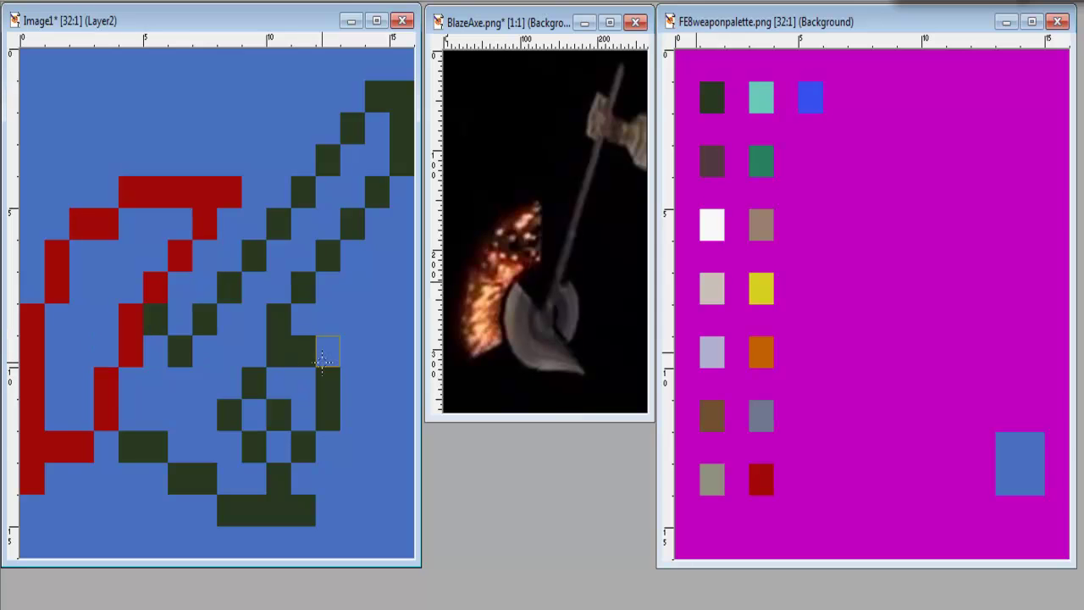
click(131, 447)
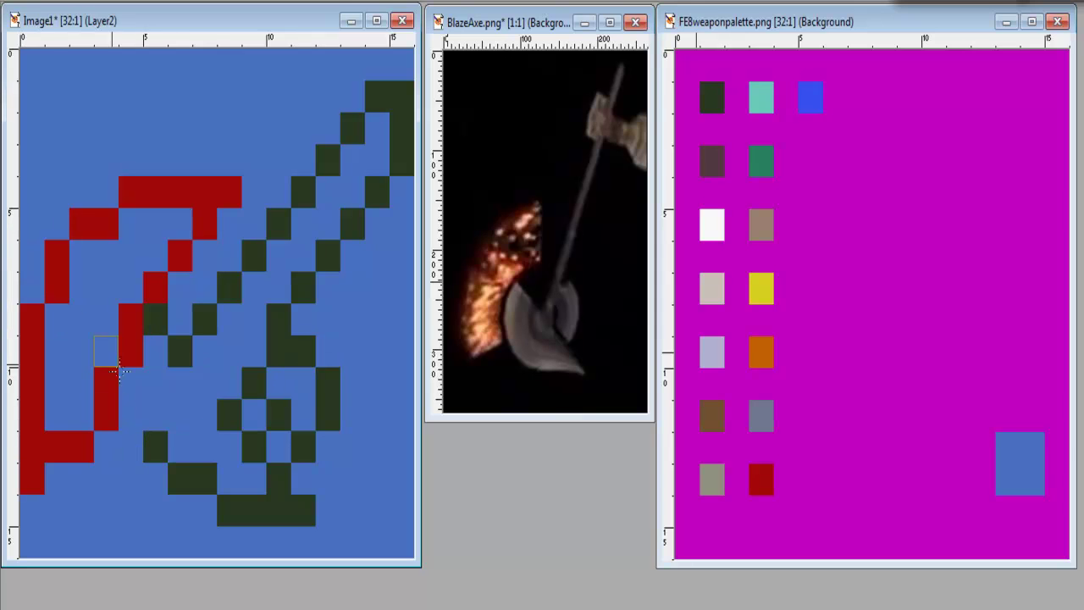
click(131, 446)
ctrl+click(156, 446)
click(131, 447)
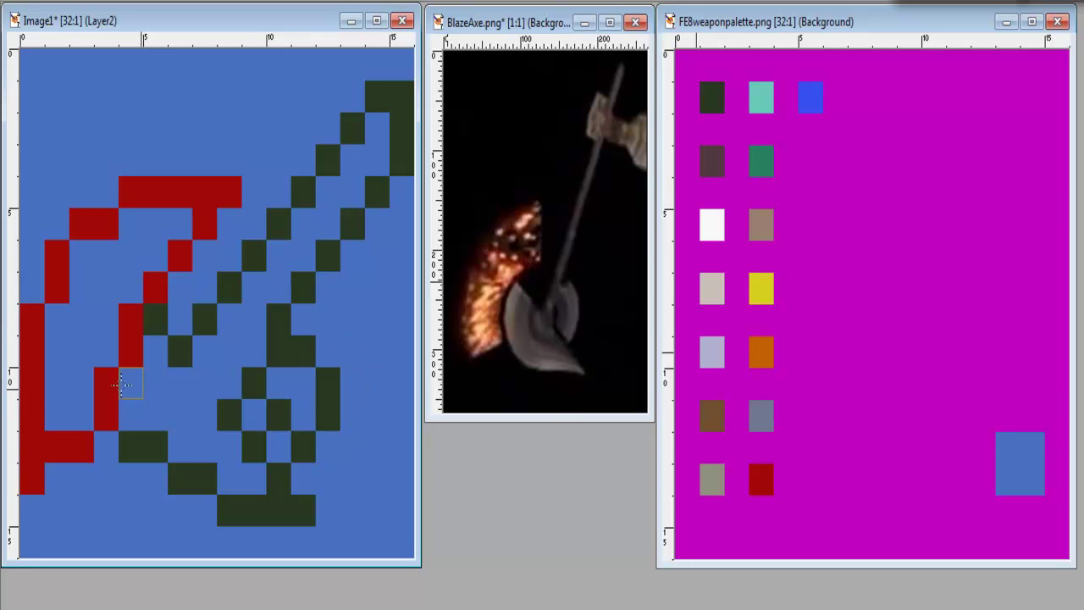
Erase the small back blade's dark outline between the lower end of the handle and the main blade
right_click(303, 351)
right_click(327, 382)
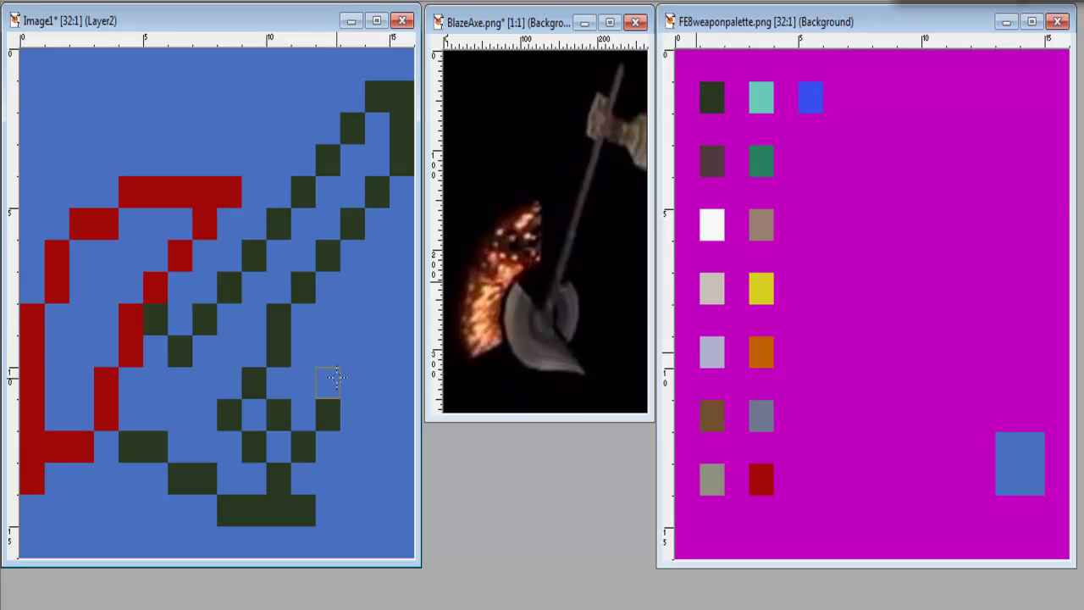
right_click(327, 414)
click(303, 414)
right_click(303, 414)
right_click(279, 414)
right_click(303, 446)
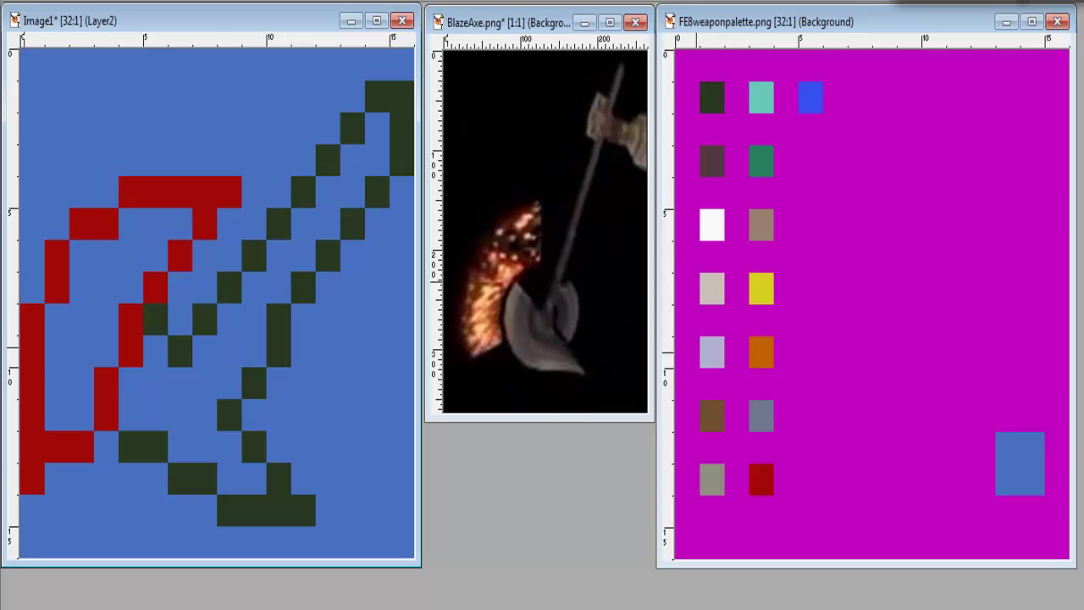
drag(268, 356, 249, 373)
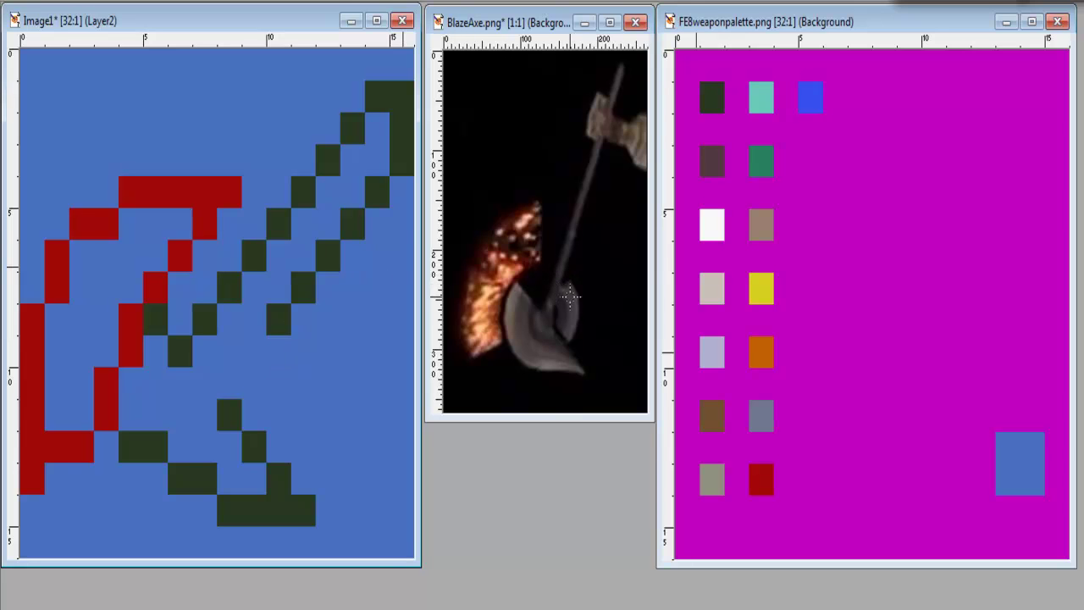
click(280, 350)
click(303, 351)
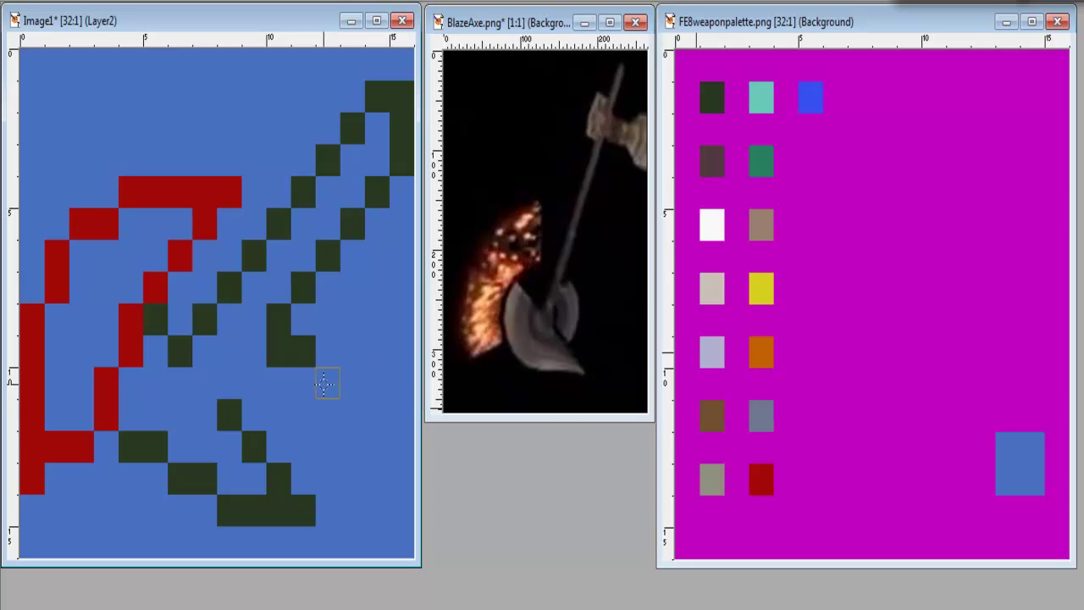
mouse_move(327, 382)
mouse_down()
mouse_move(324, 415)
mouse_move(300, 416)
mouse_up()
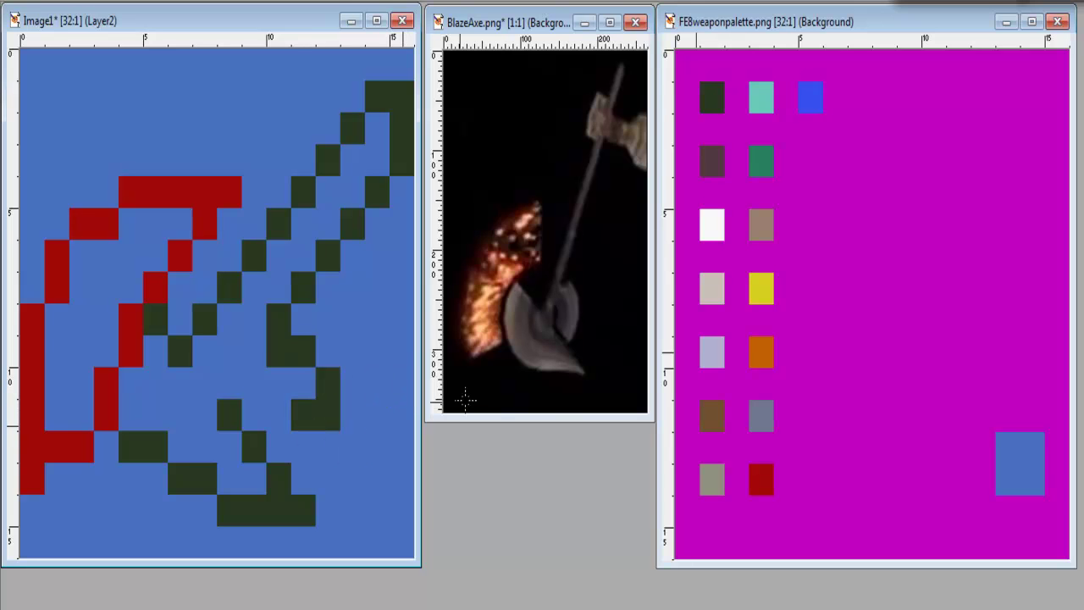
key(ctrl+z)
key(ctrl+z)
key(ctrl+z)
key(ctrl+z)
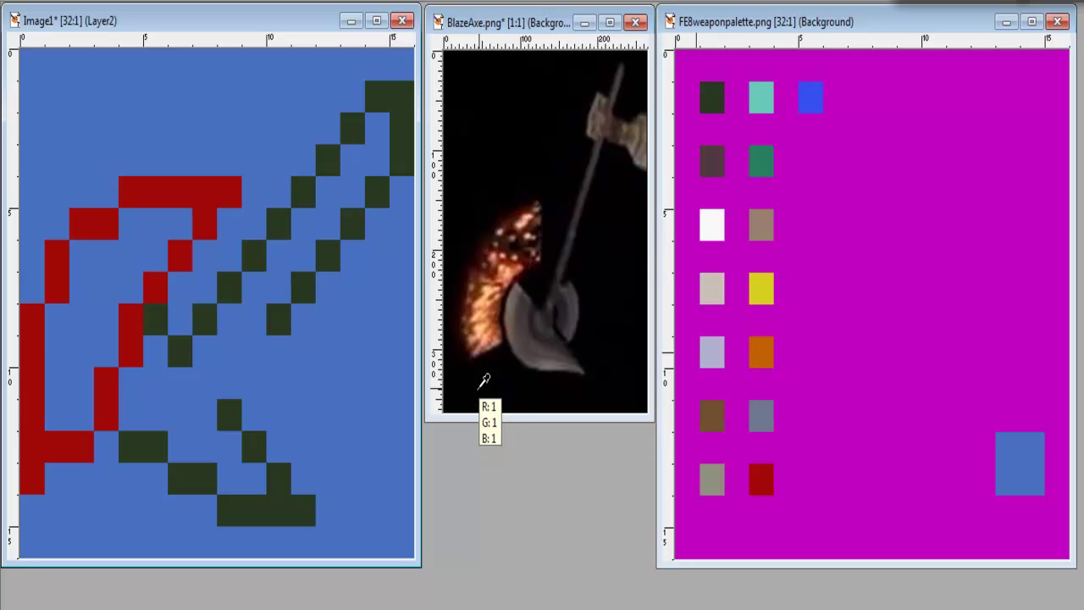
click(284, 357)
click(282, 382)
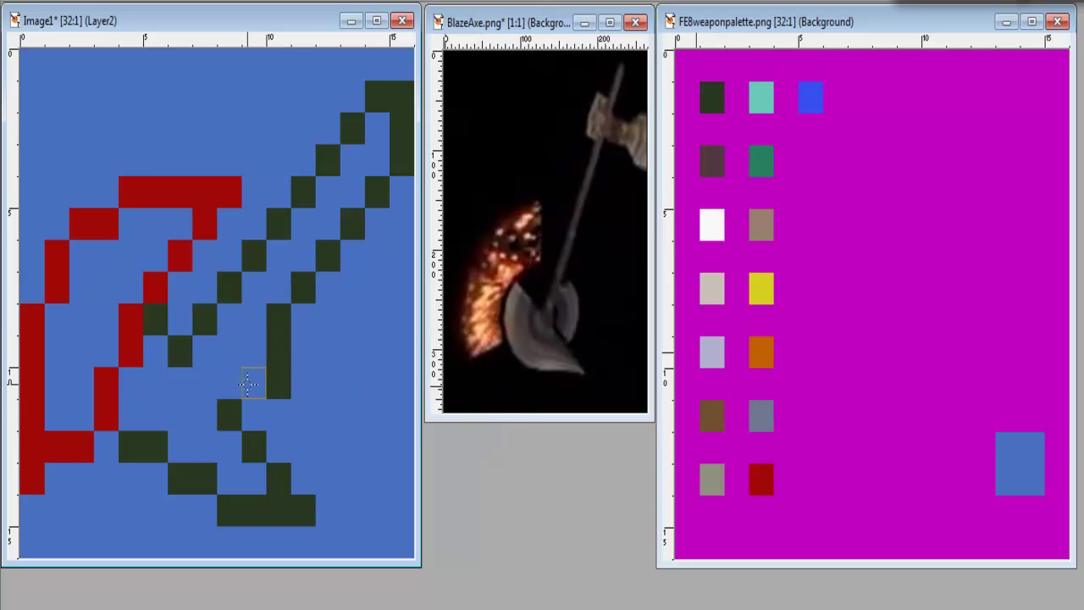
click(247, 383)
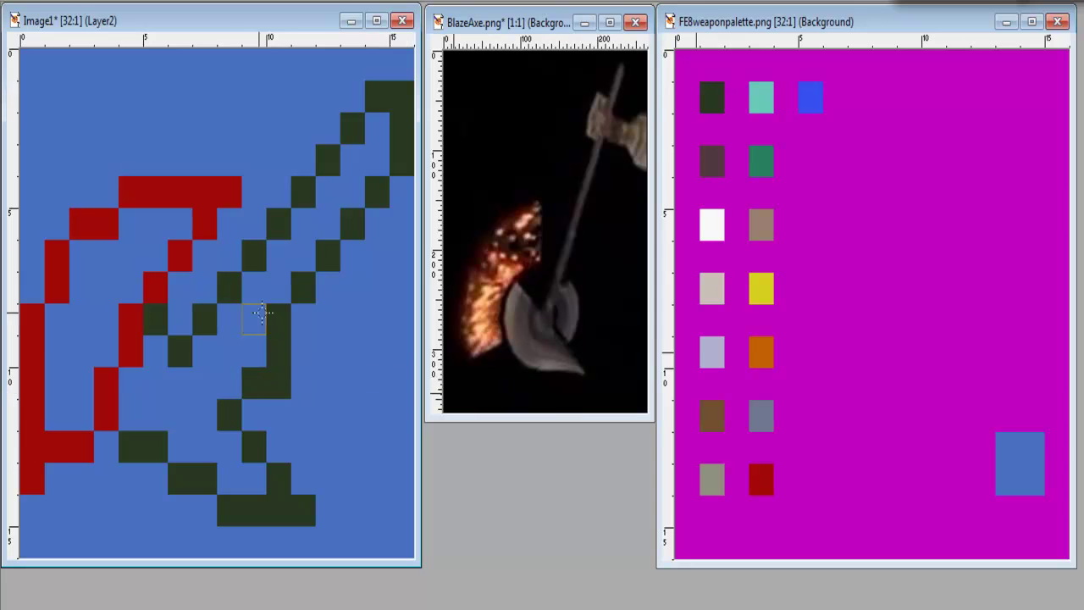
click(230, 350)
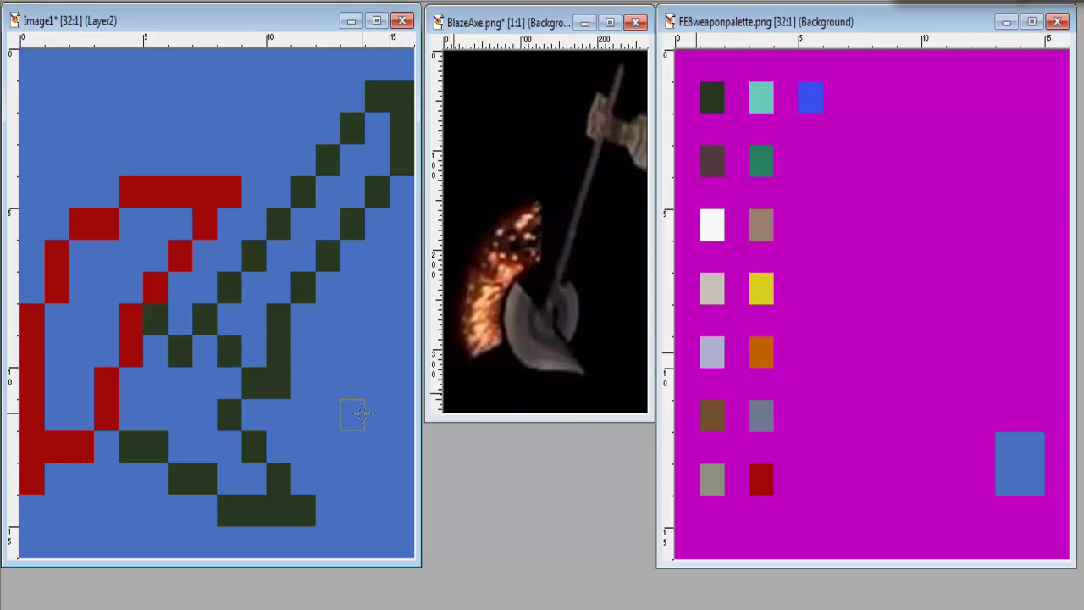
key(ctrl+z)
key(ctrl+z)
key(ctrl+z)
key(ctrl+z)
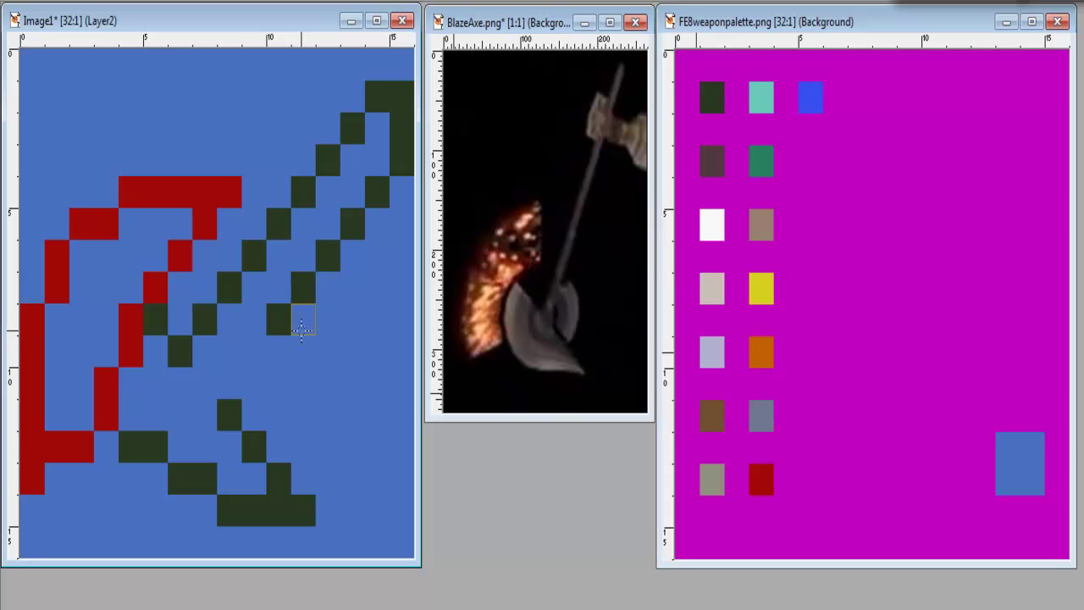
mouse_move(302, 329)
mouse_down()
mouse_move(302, 379)
mouse_move(276, 383)
mouse_up()
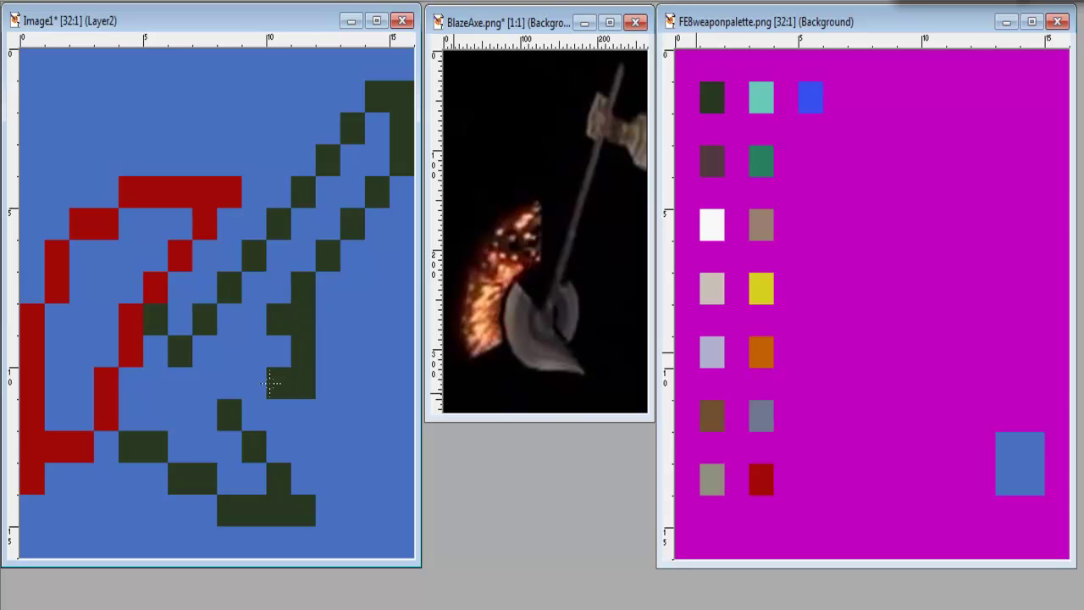
click(251, 357)
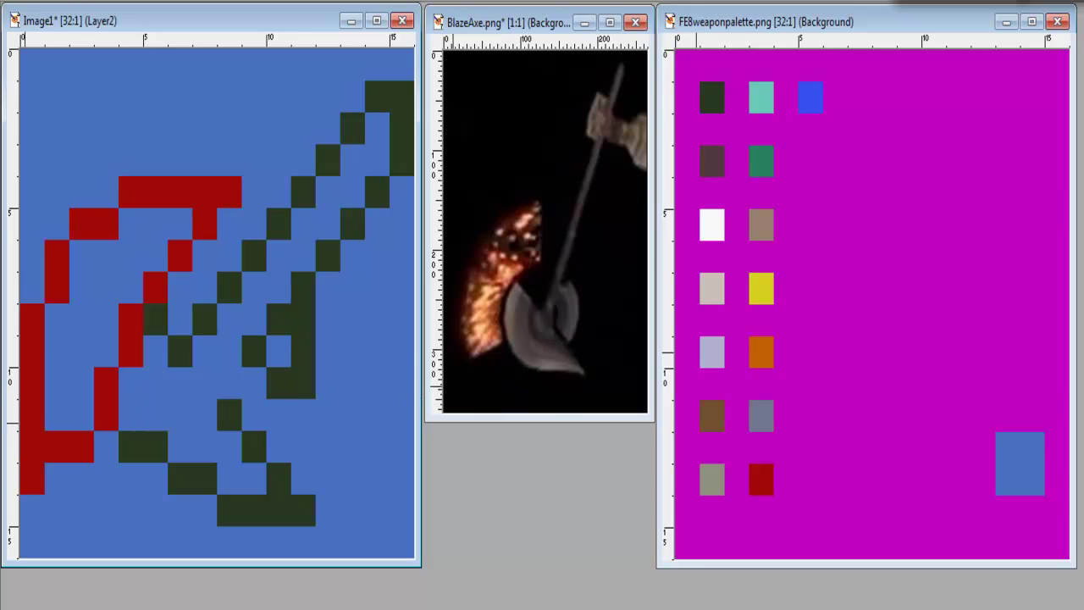
click(301, 381)
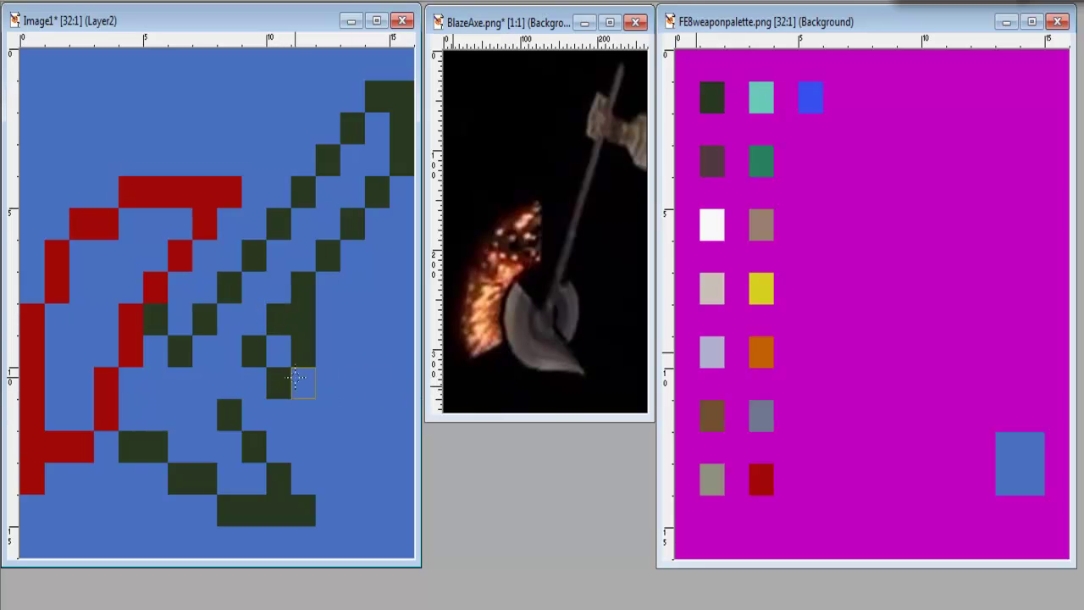
click(295, 344)
click(295, 331)
click(284, 378)
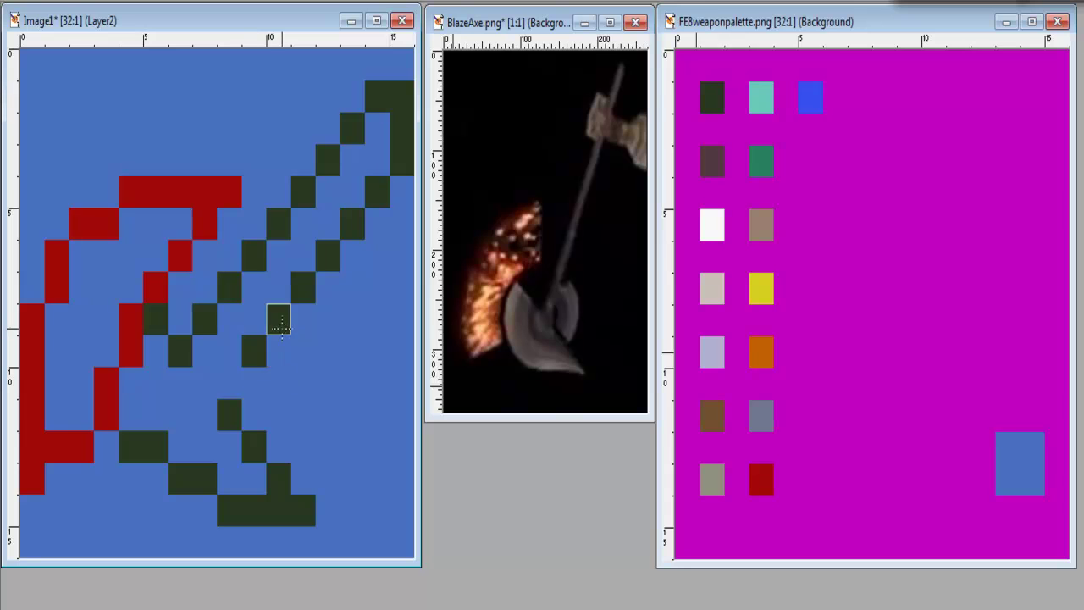
Erase the lowest dark pixel of the handle's right edge and the loose dark pixel diagonally below it
drag(282, 329, 248, 360)
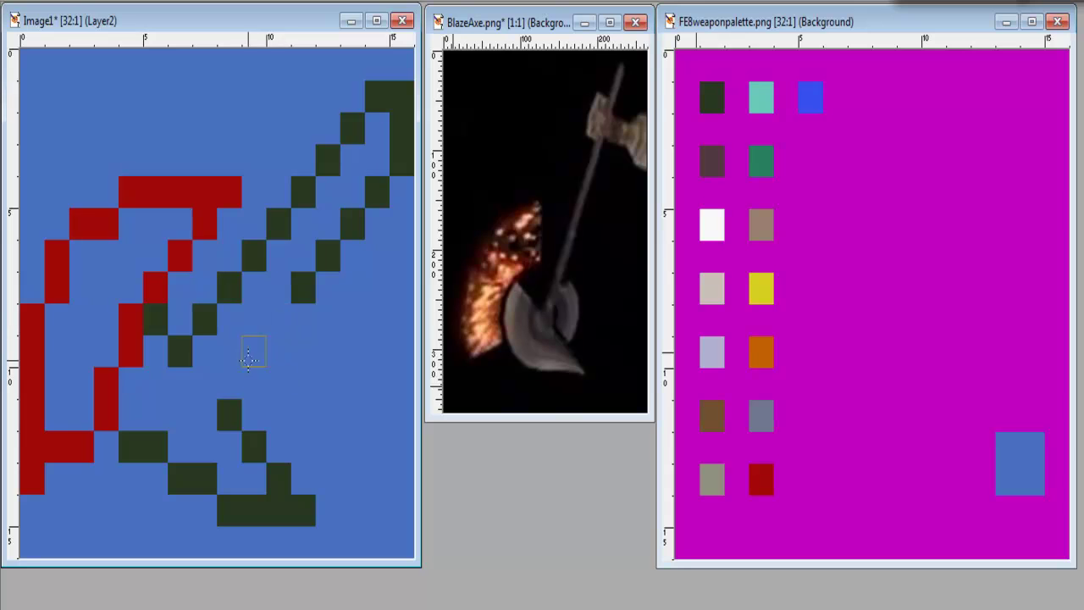
click(301, 322)
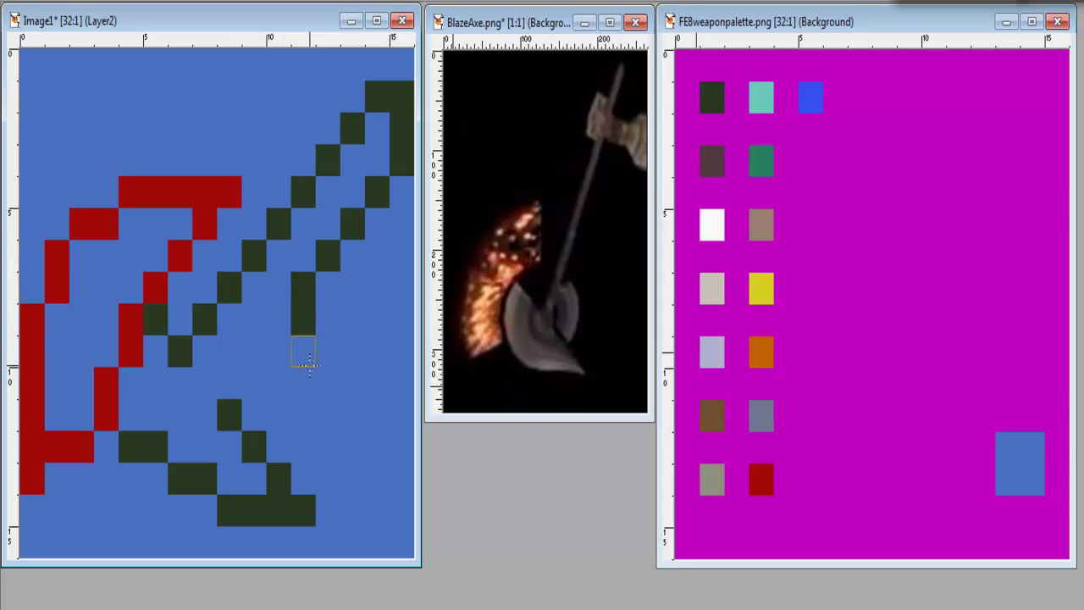
click(321, 356)
click(302, 383)
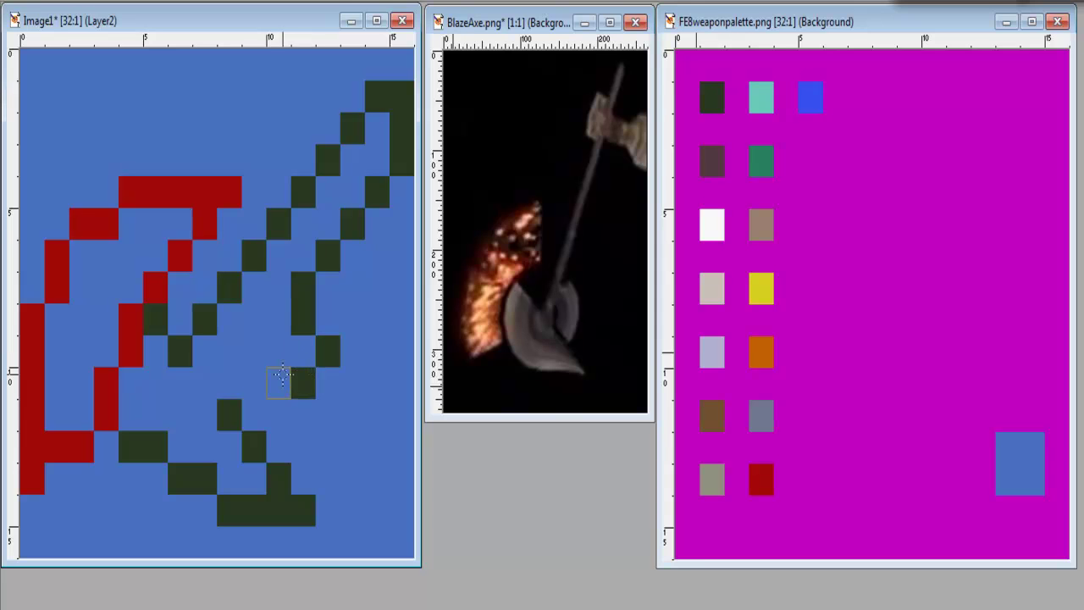
click(279, 383)
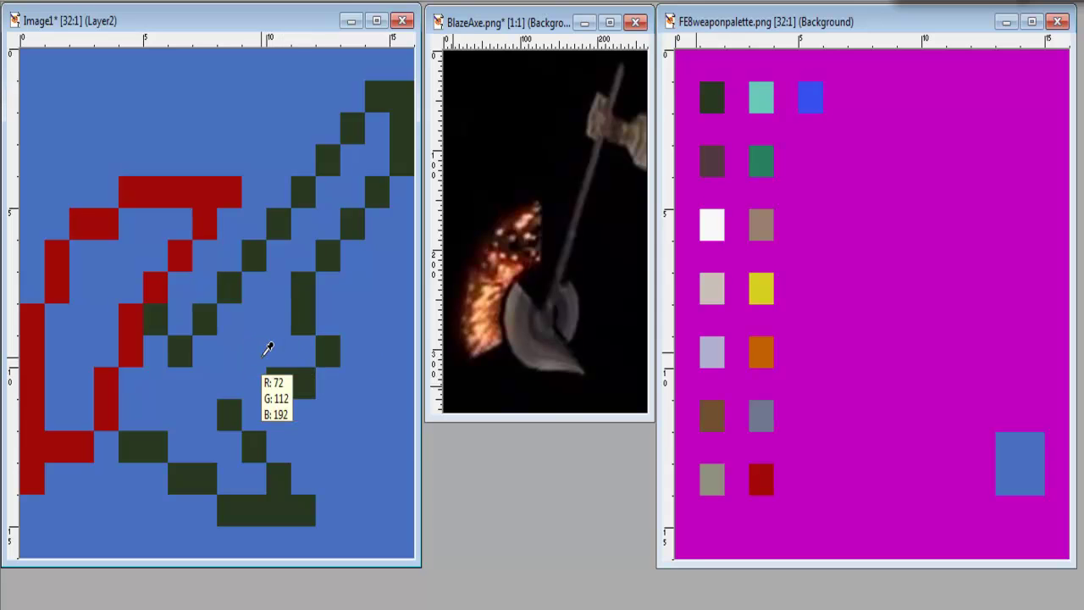
key(ctrl+z)
key(ctrl+z)
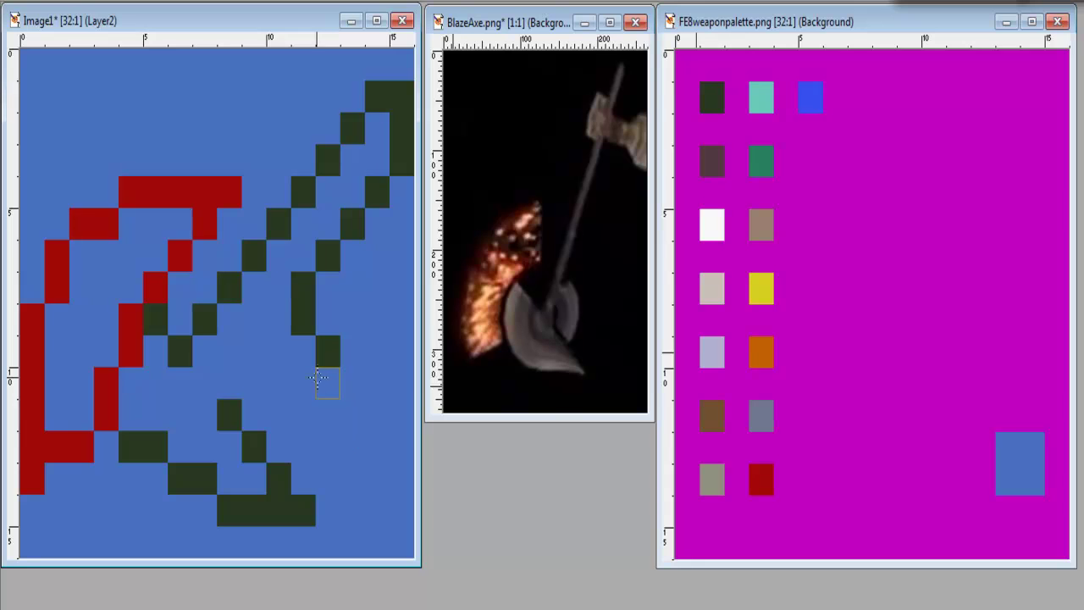
key(ctrl+z)
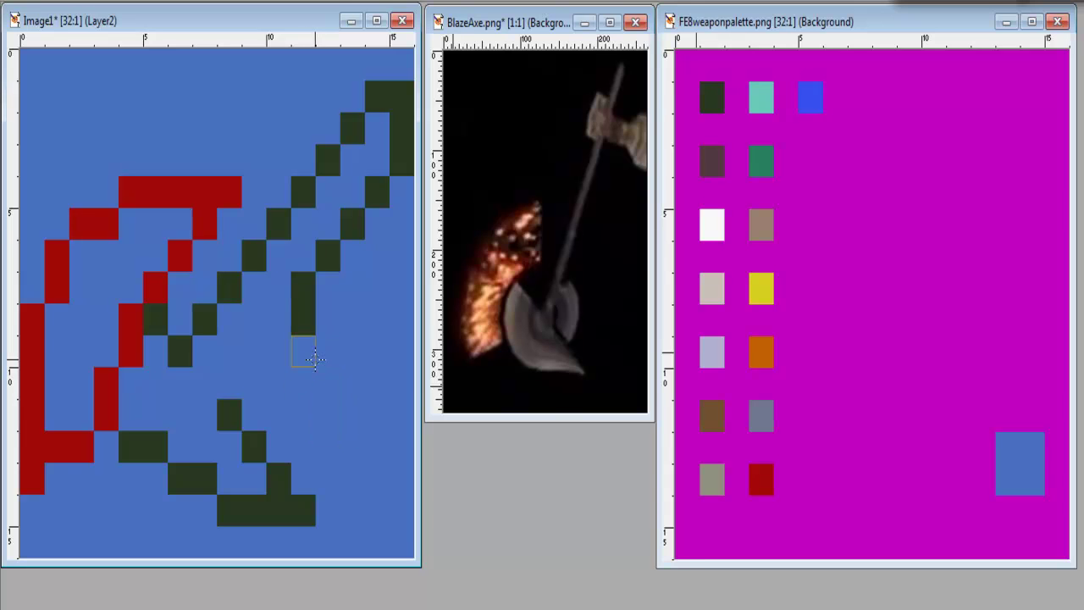
key(ctrl+z)
Draw a new dark outline for the small back blade from below the handle's right edge around to the main blade
drag(328, 319, 328, 350)
click(303, 381)
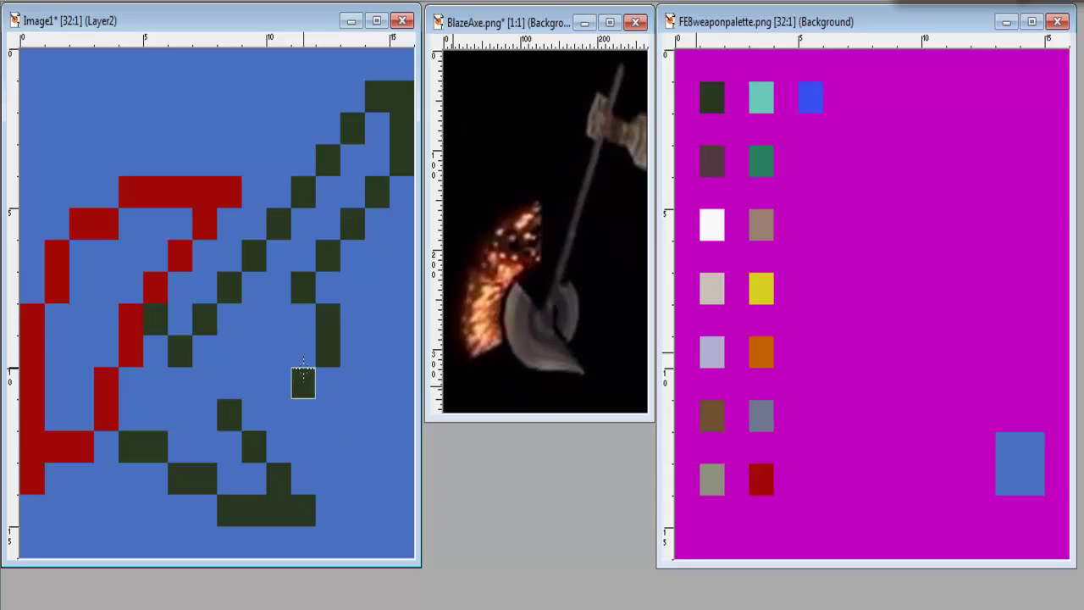
click(279, 382)
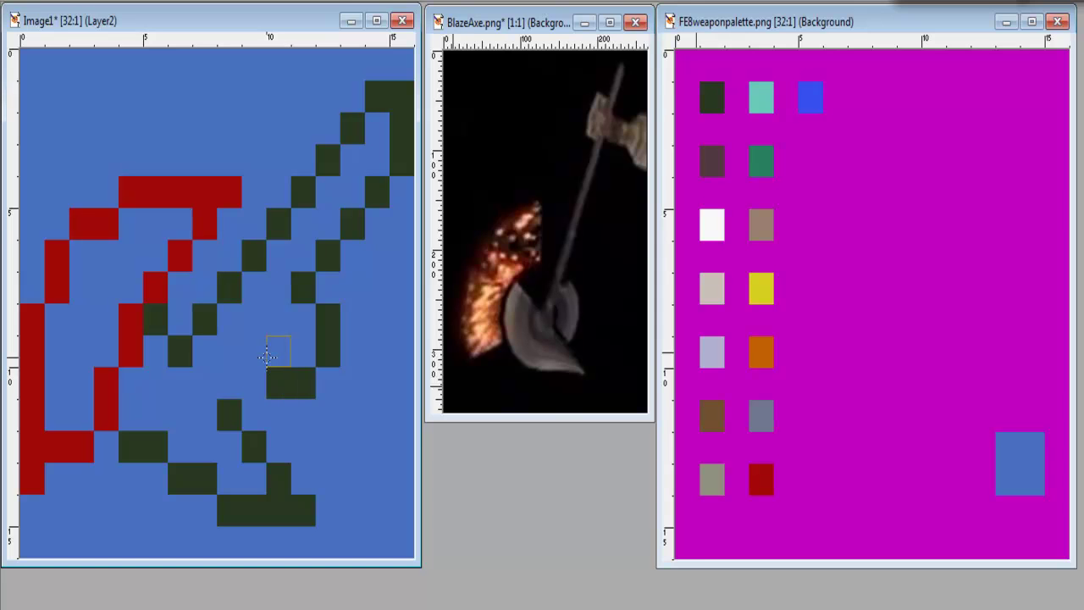
drag(267, 356, 254, 354)
click(229, 382)
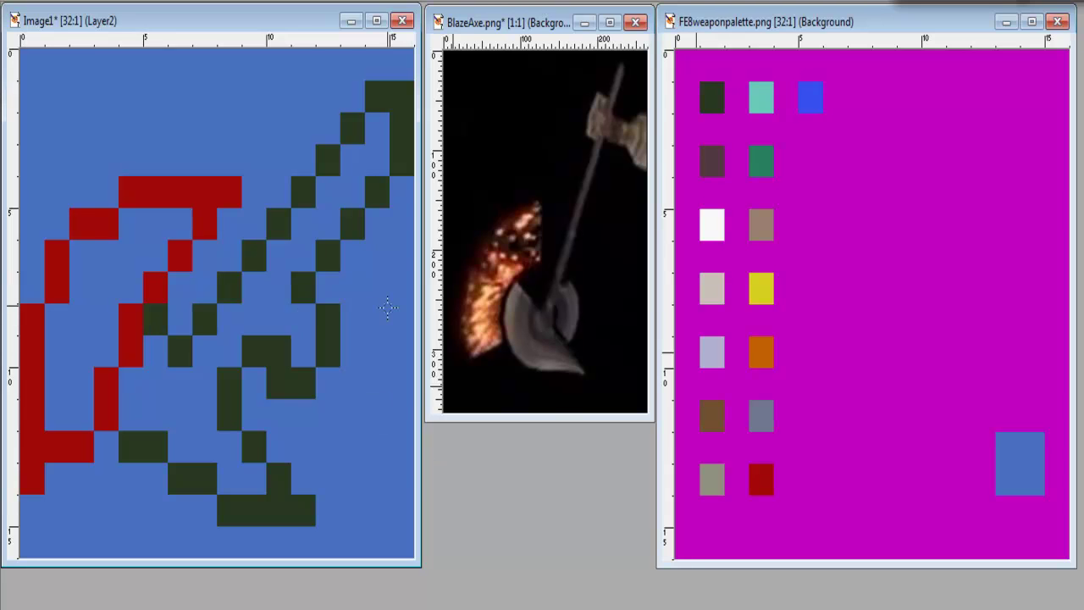
Move the small back blade's outline one pixel closer to the handle and deselect it
drag(266, 304, 339, 398)
click(328, 353)
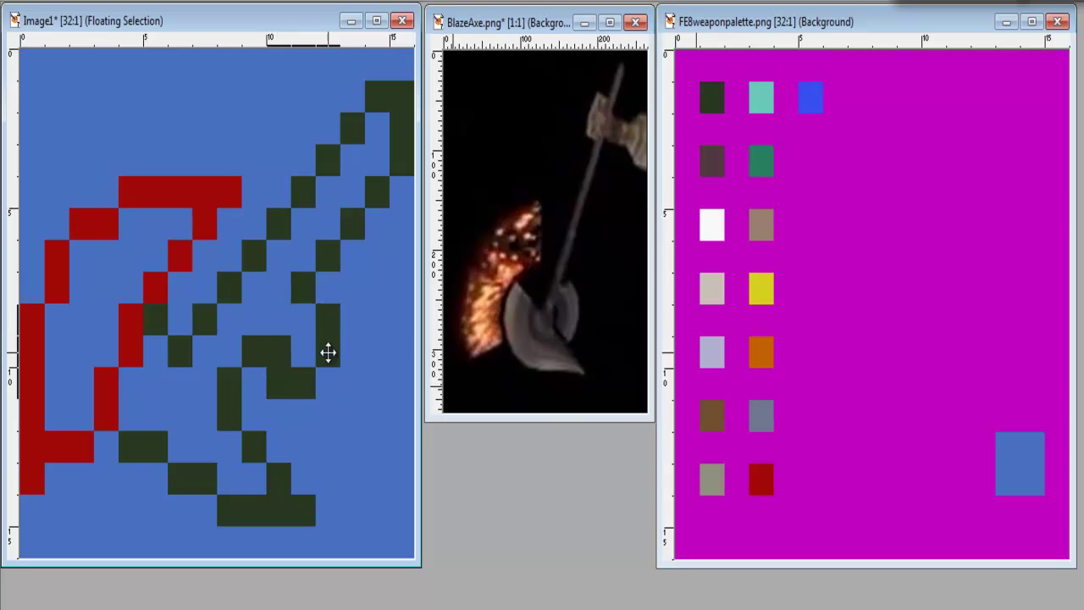
drag(328, 353, 309, 354)
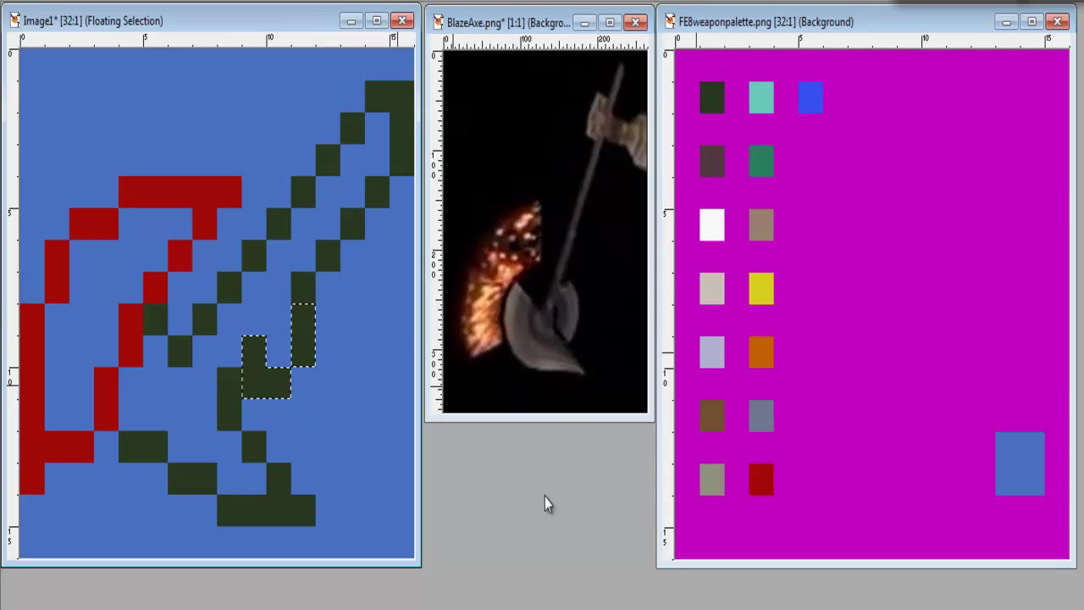
key(ctrl+d)
Examine the whole axe outline at a small icon size
scroll(579, 496, down, 10)
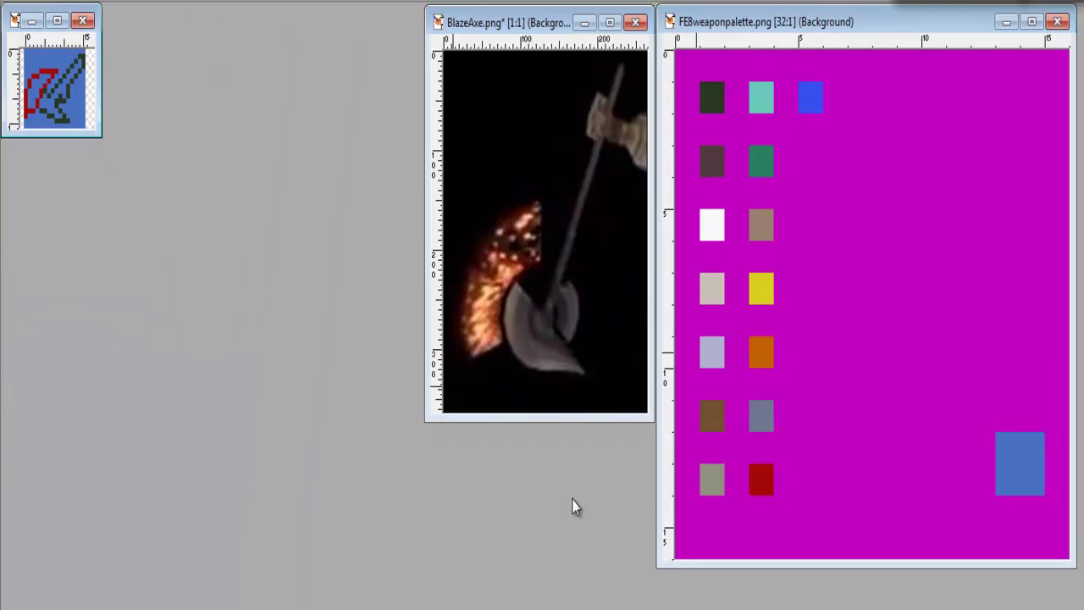
key(minus)
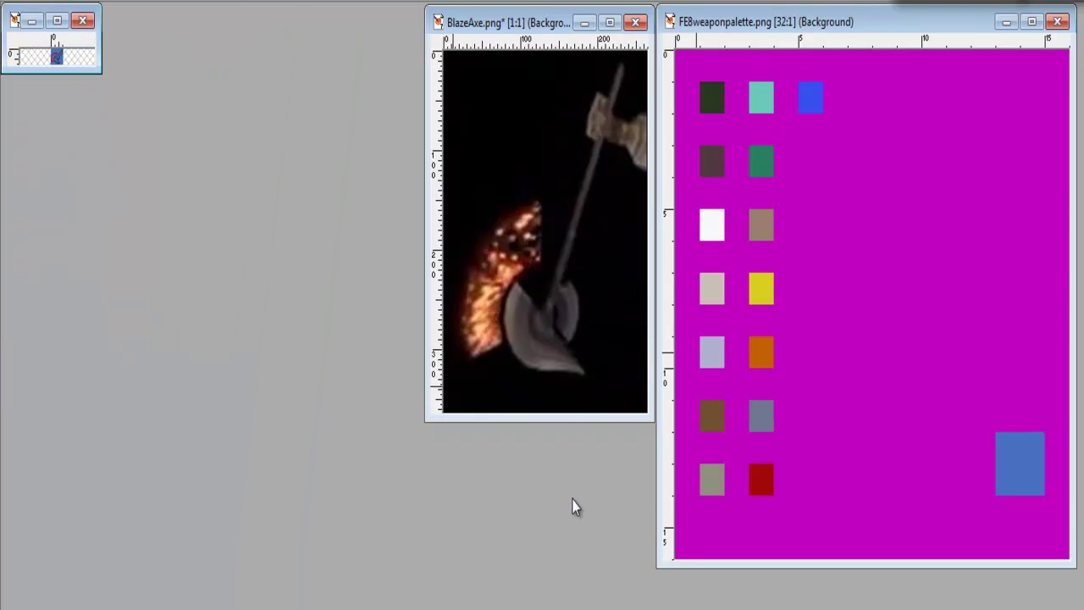
key(plus)
key(plus)
key(plus)
key(plus)
key(plus)
key(plus)
key(plus)
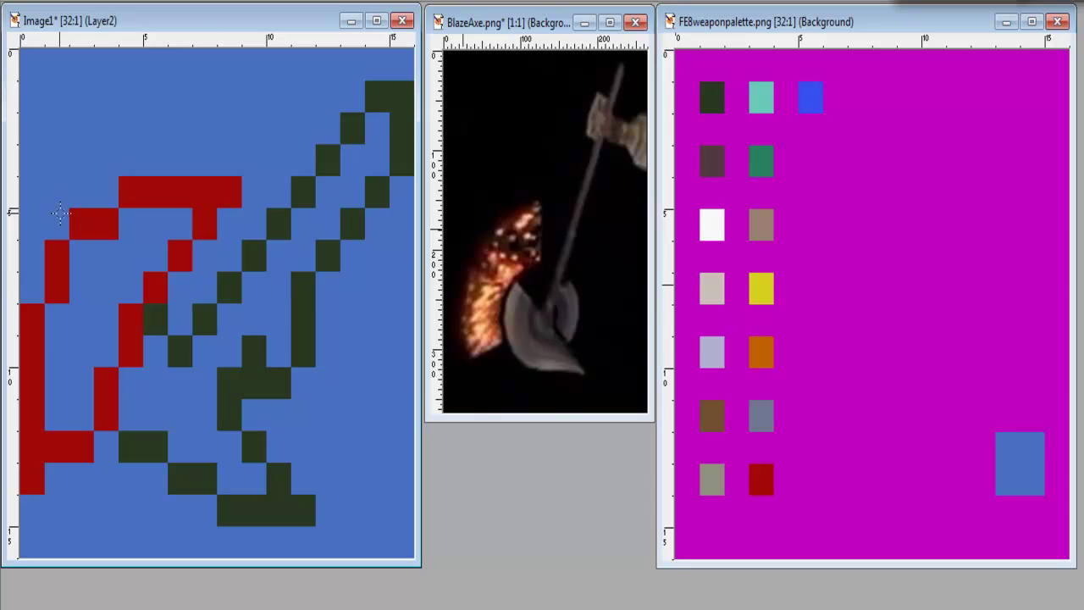
Fill the inside of the red flame outline with the palette's orange
click(760, 359)
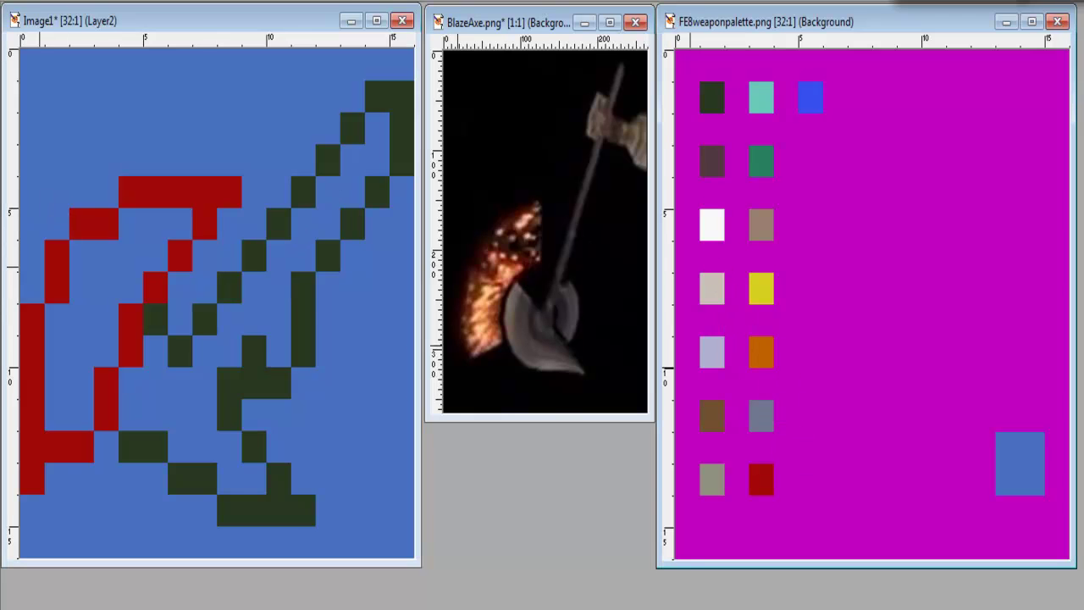
drag(180, 226, 140, 233)
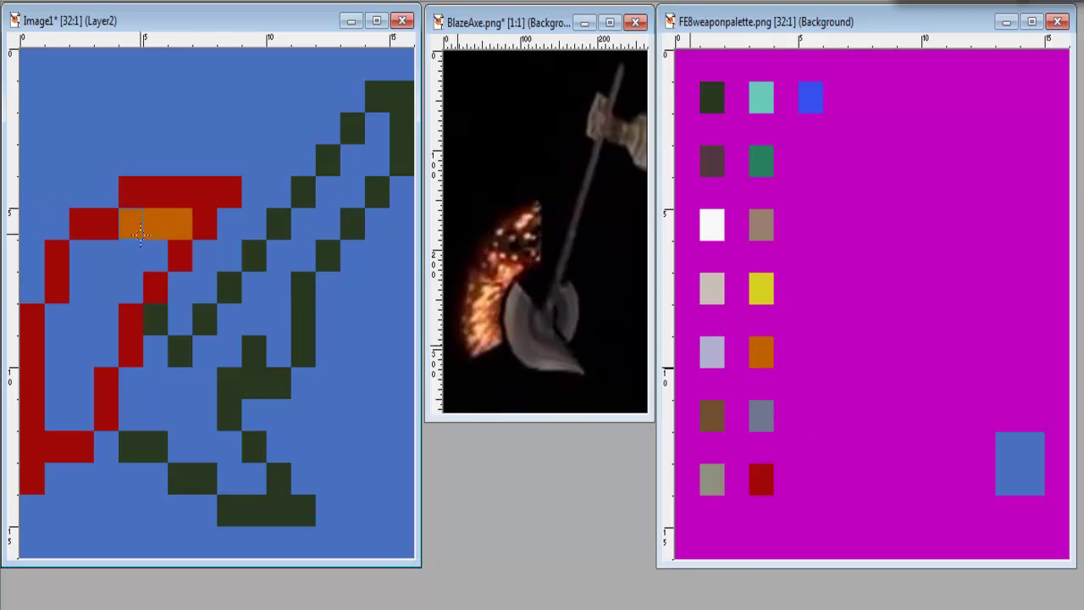
click(79, 289)
mouse_move(83, 349)
mouse_down()
mouse_move(59, 326)
mouse_move(83, 405)
mouse_move(80, 390)
mouse_up()
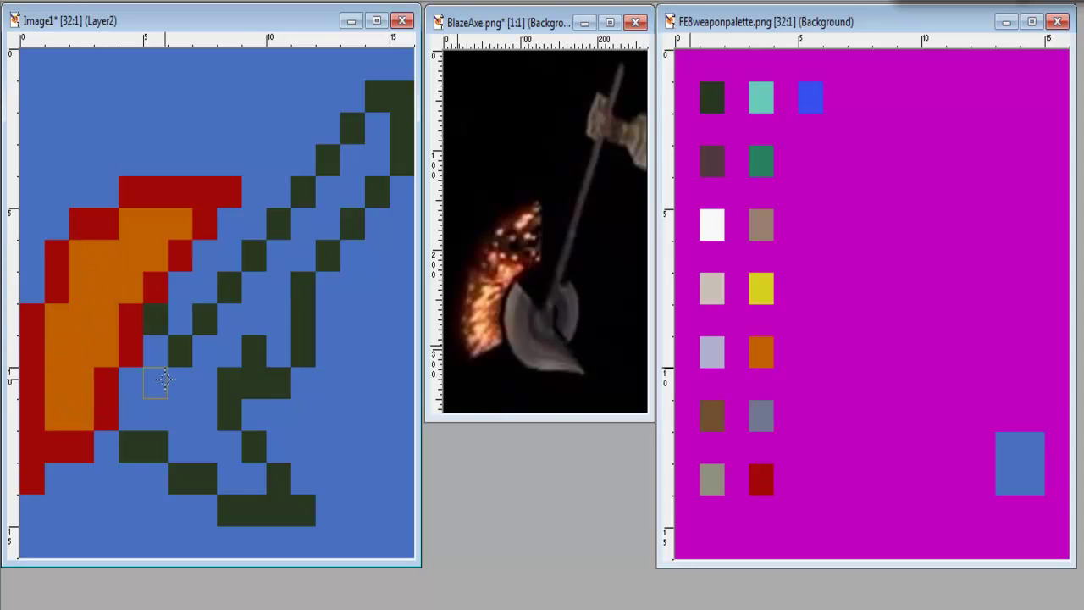
Try to fill the selected interior of the handle and main blade with the palette's warm grey
right_click(244, 373)
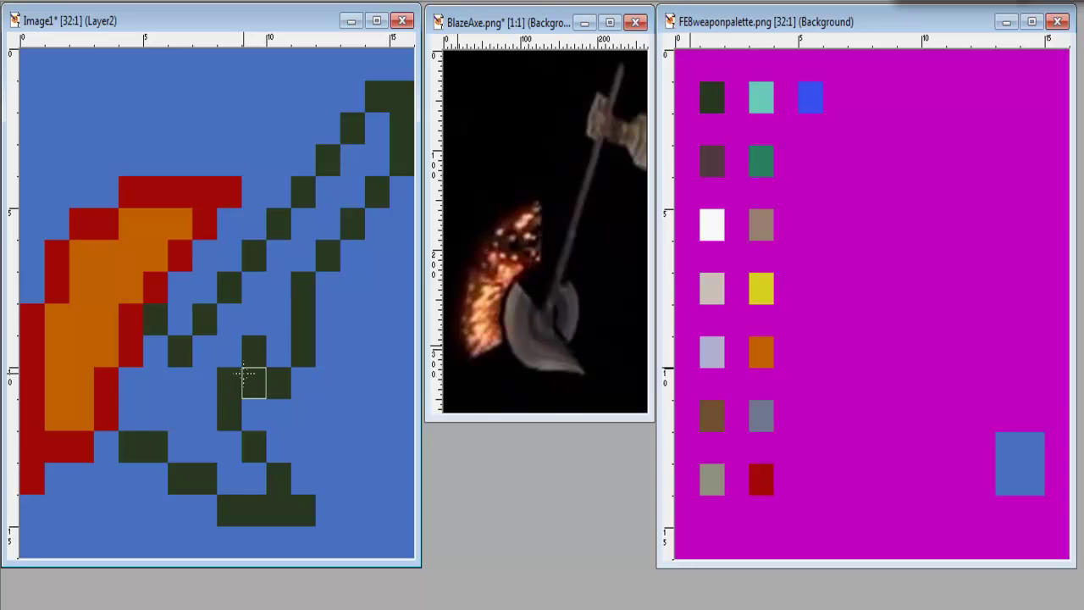
key(ctrl+z)
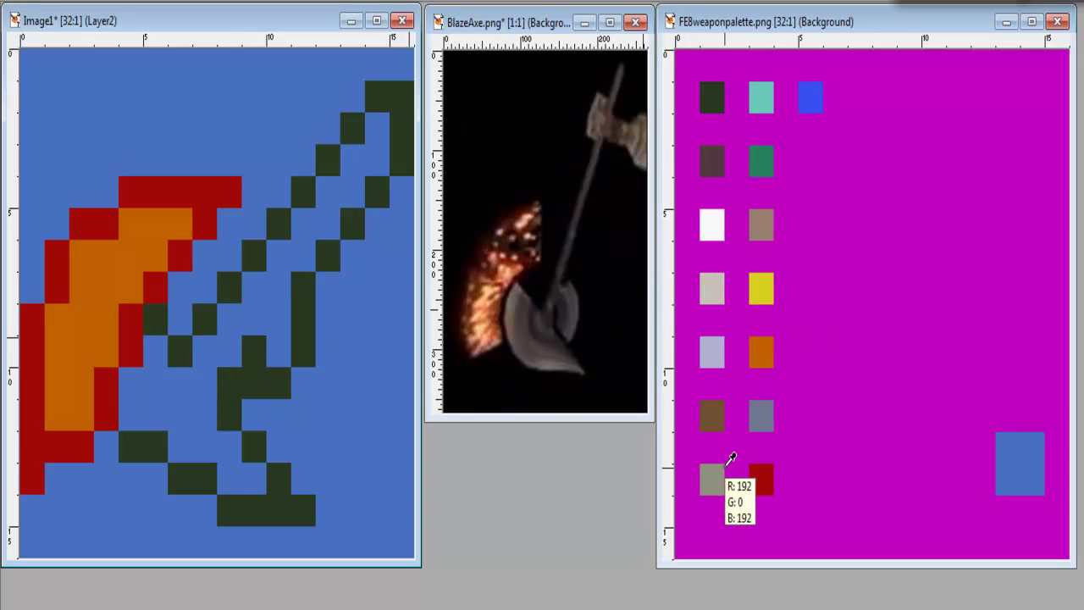
click(150, 387)
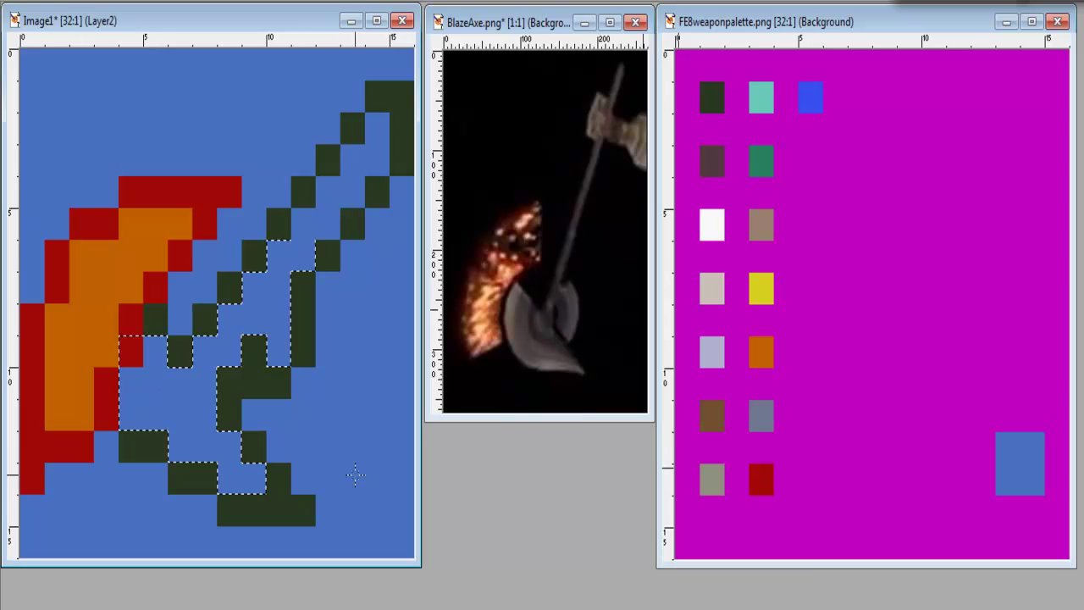
click(148, 401)
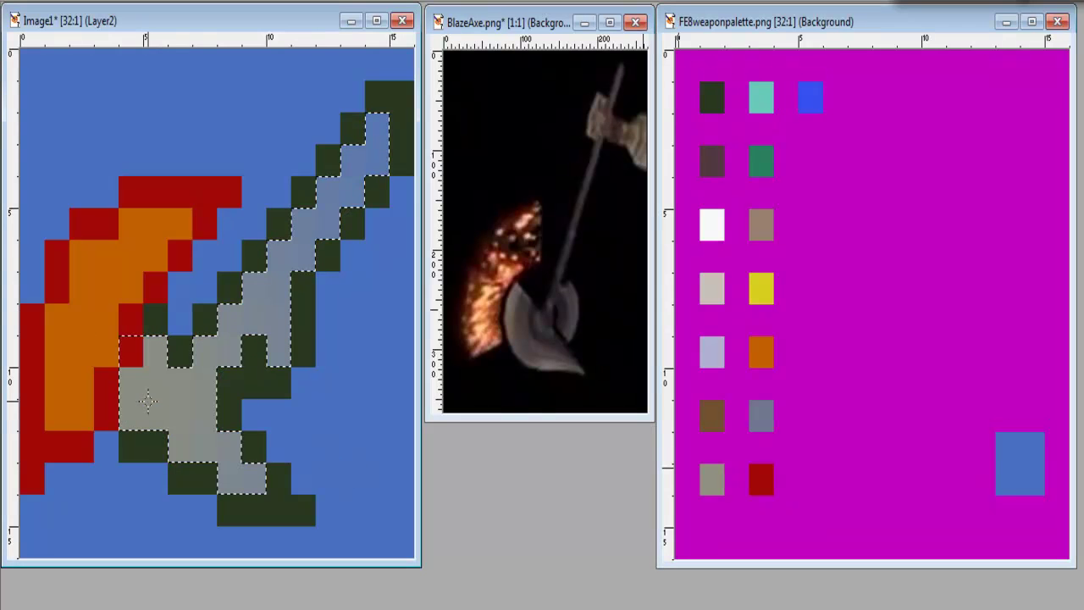
key(ctrl+d)
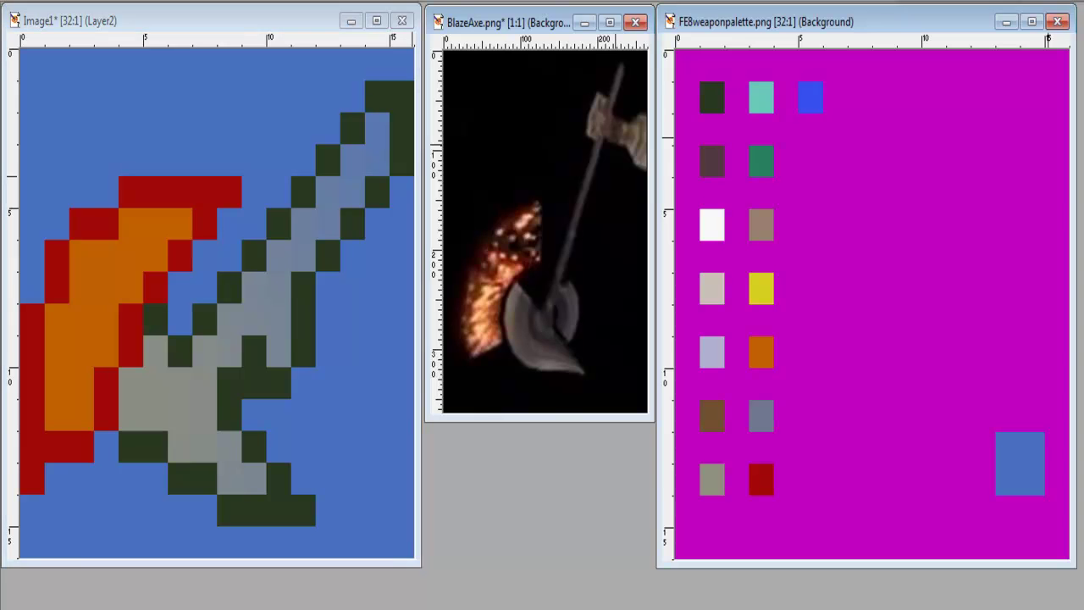
click(233, 24)
key(ctrl+z)
key(ctrl+z)
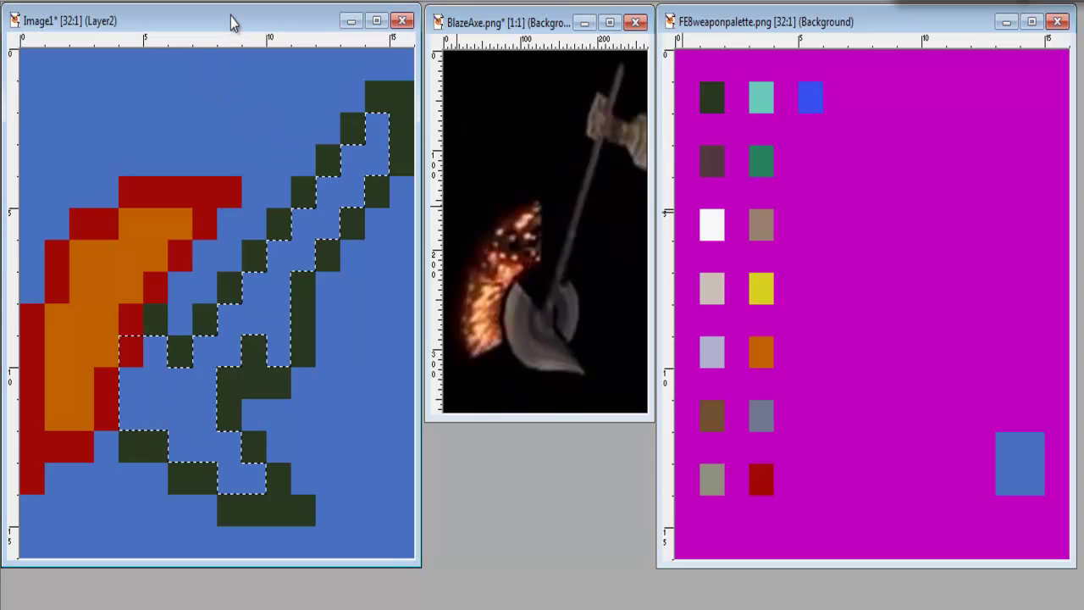
mouse_move(929, 3)
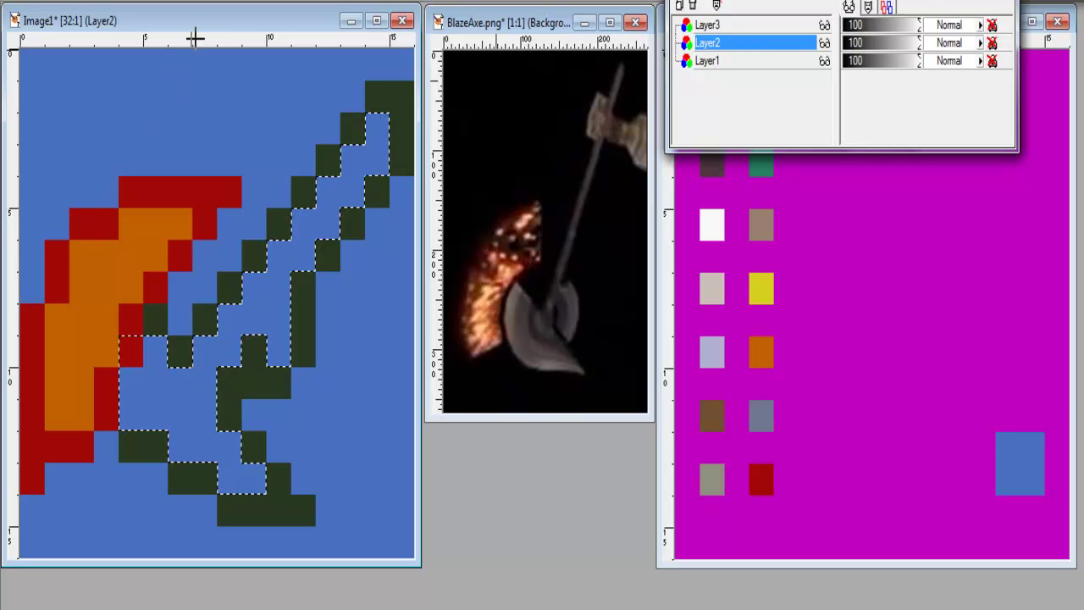
key(ctrl+d)
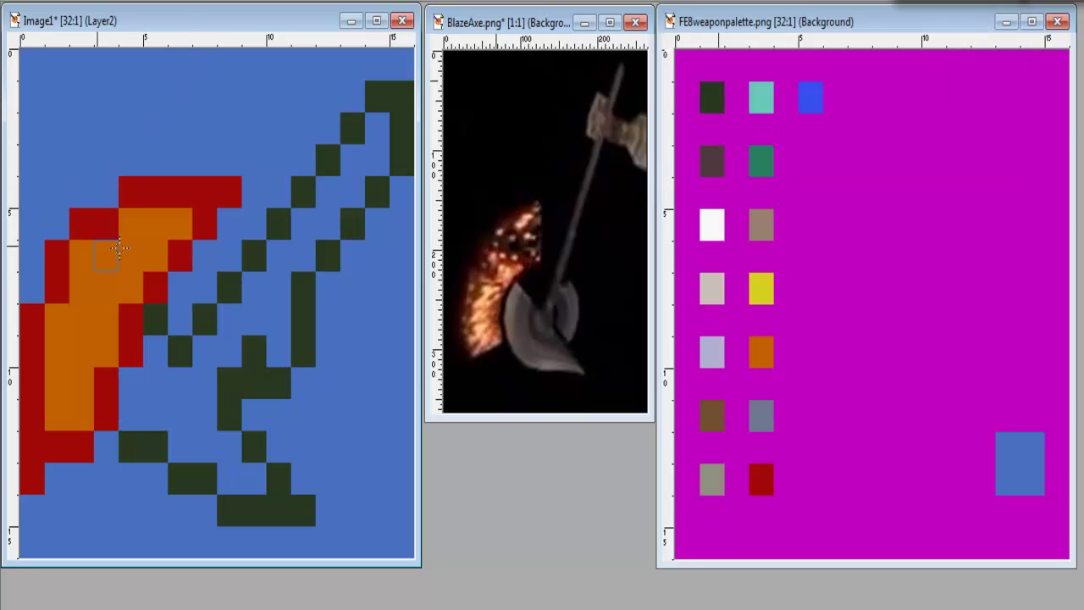
Paint the interior of the handle, back blade and main blade pixel by pixel with the palette's warm grey
mouse_move(377, 119)
mouse_down()
mouse_move(378, 157)
mouse_move(361, 161)
mouse_move(357, 184)
mouse_move(327, 196)
mouse_move(324, 222)
mouse_move(278, 269)
mouse_move(271, 351)
mouse_move(247, 310)
mouse_move(253, 297)
mouse_move(231, 351)
mouse_move(199, 360)
mouse_up()
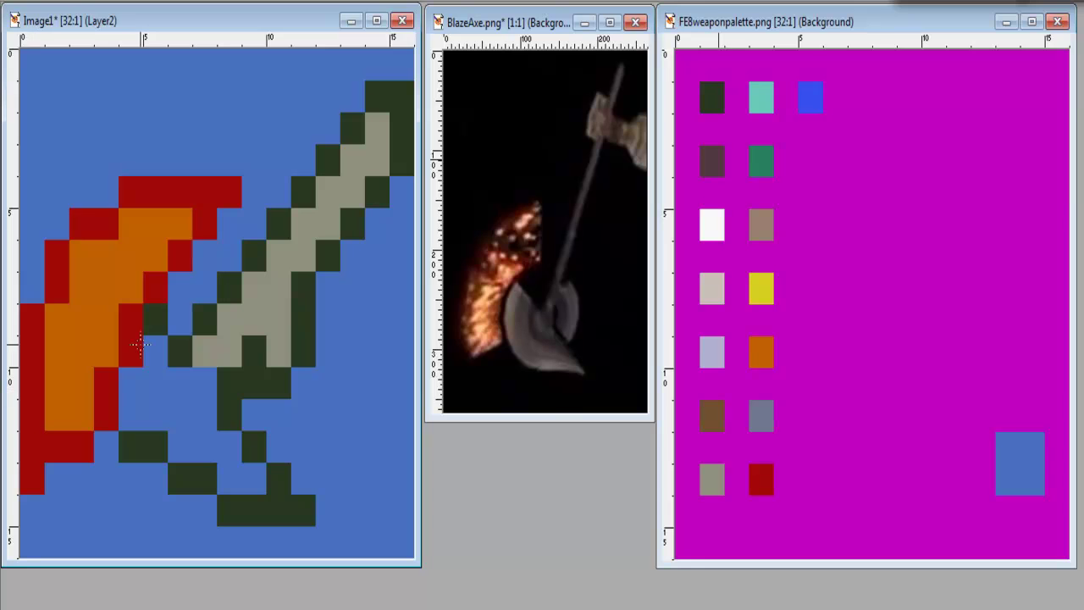
mouse_move(1016, 4)
mouse_move(199, 377)
mouse_down()
mouse_move(161, 373)
mouse_move(153, 353)
mouse_move(137, 402)
mouse_move(188, 411)
mouse_move(194, 446)
mouse_move(245, 487)
mouse_up()
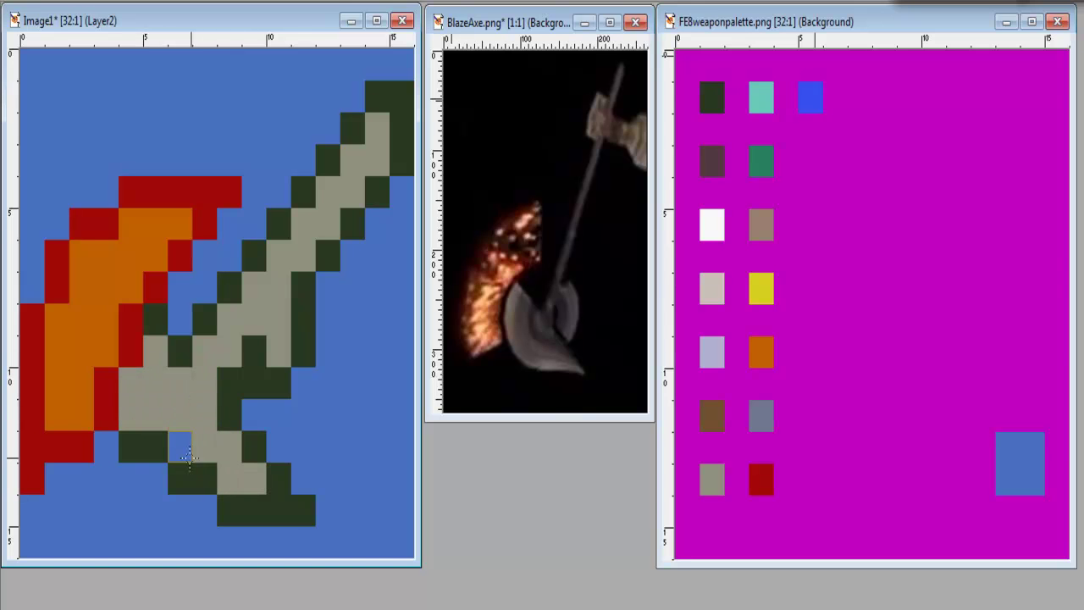
click(190, 458)
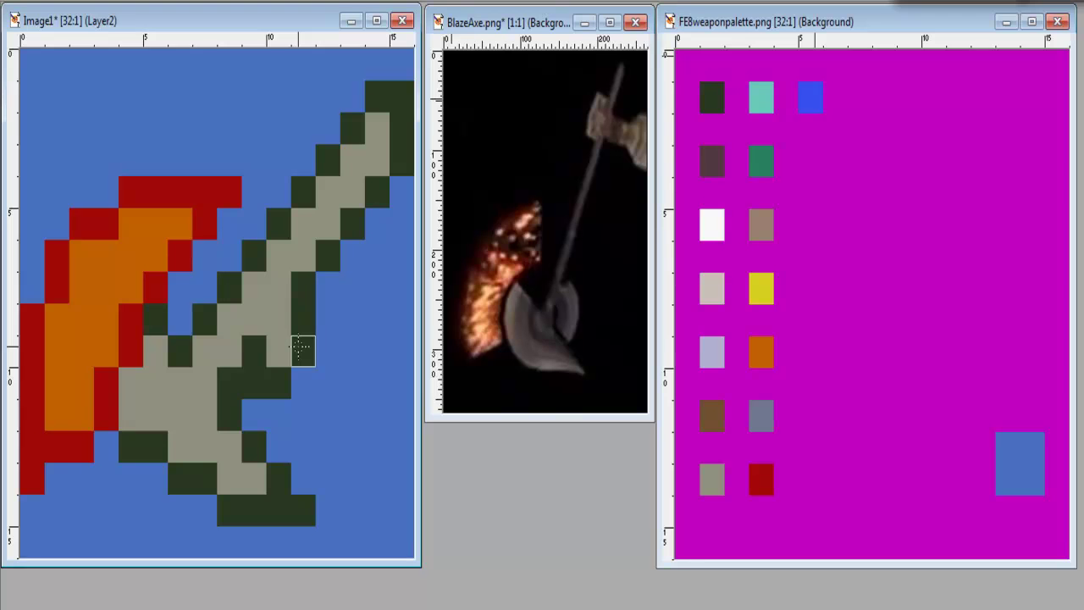
Shade the handle's lower-right edge in slate blue and its upper-left edge in light lavender
scroll(298, 334, down, 19)
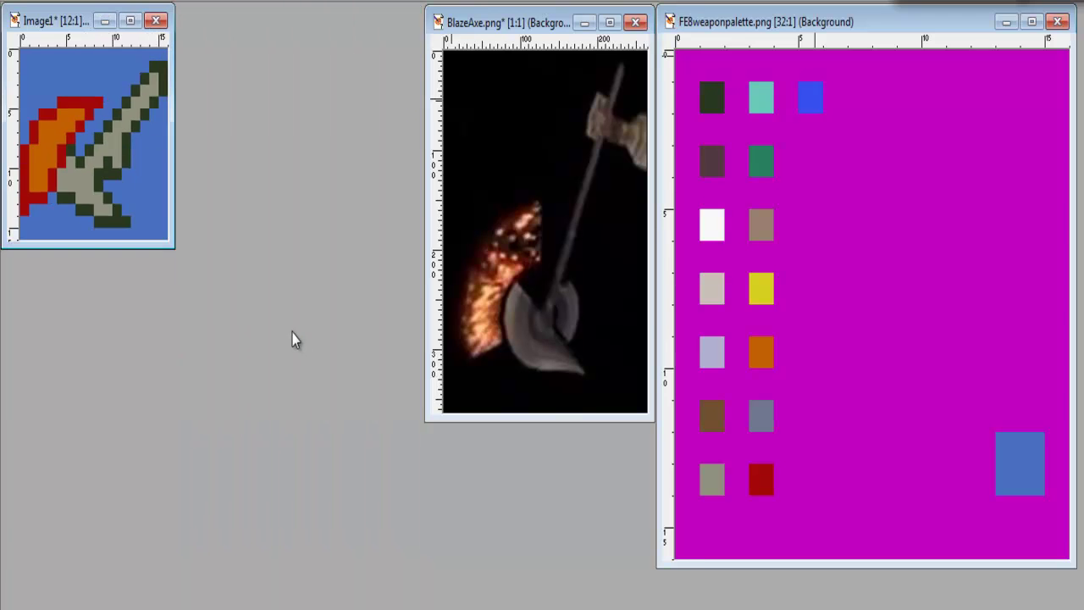
scroll(291, 339, up, 17)
scroll(289, 309, up, 1)
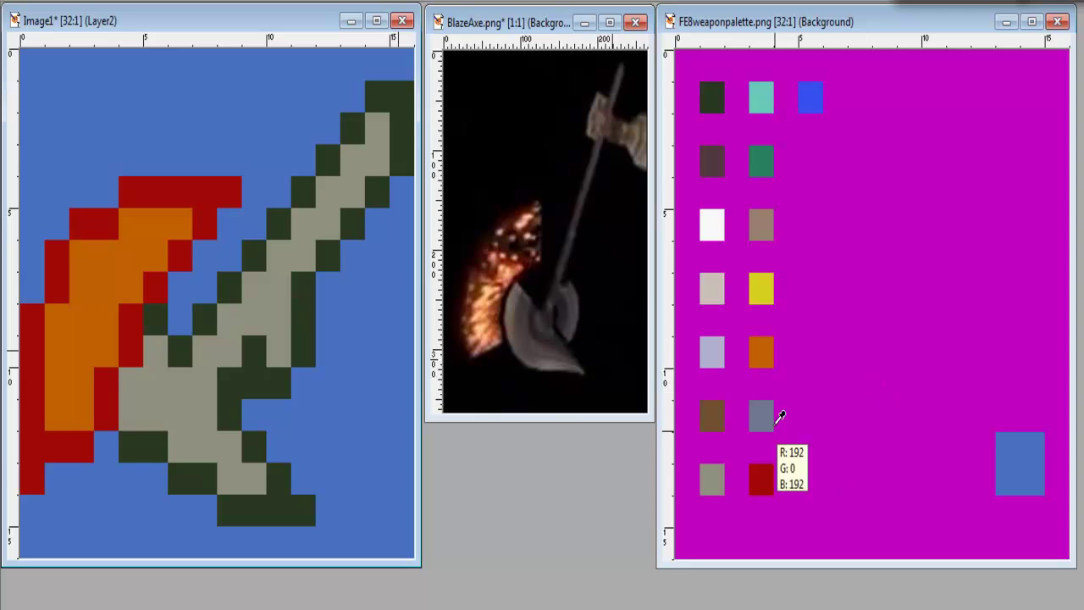
click(378, 165)
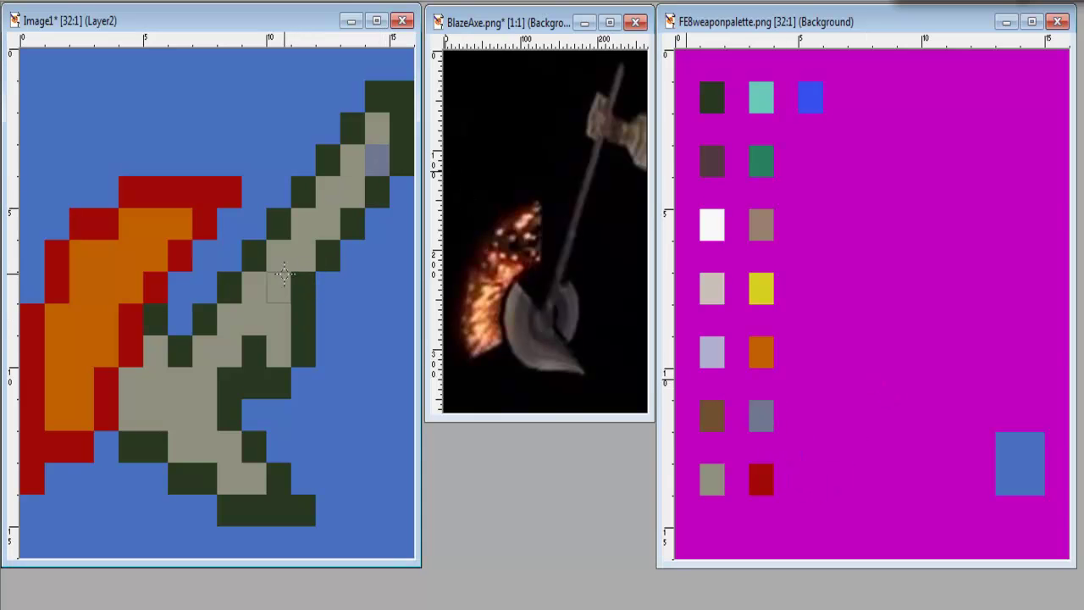
drag(284, 278, 352, 193)
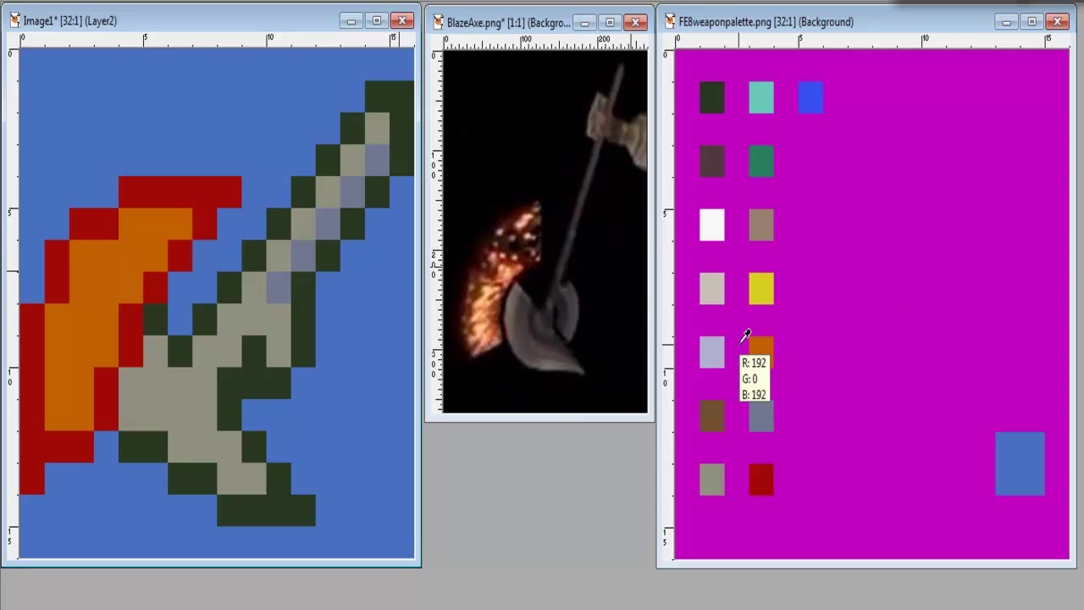
click(377, 127)
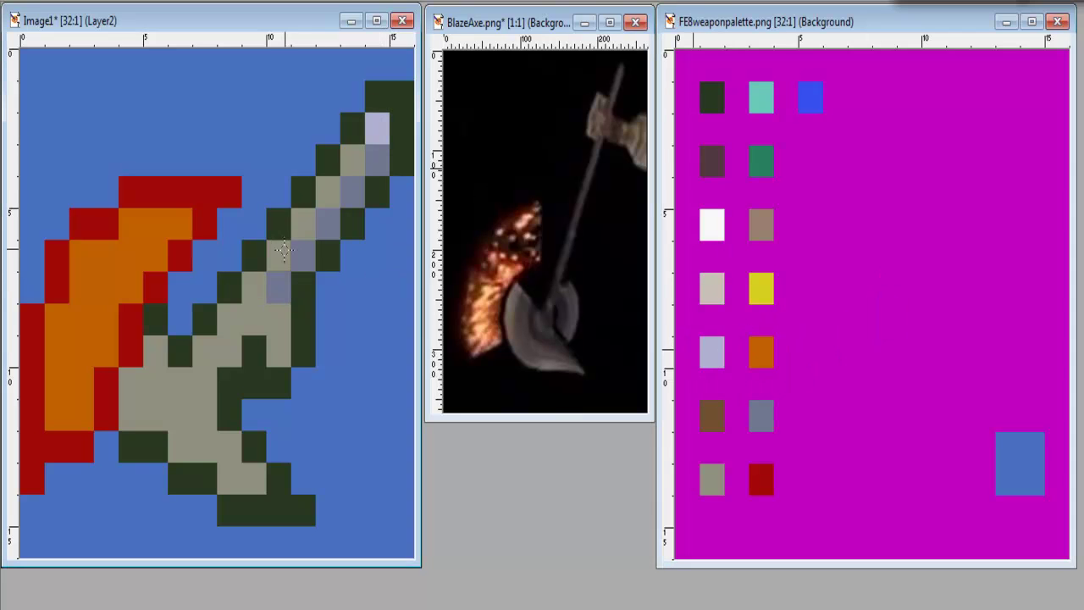
shift+click(279, 255)
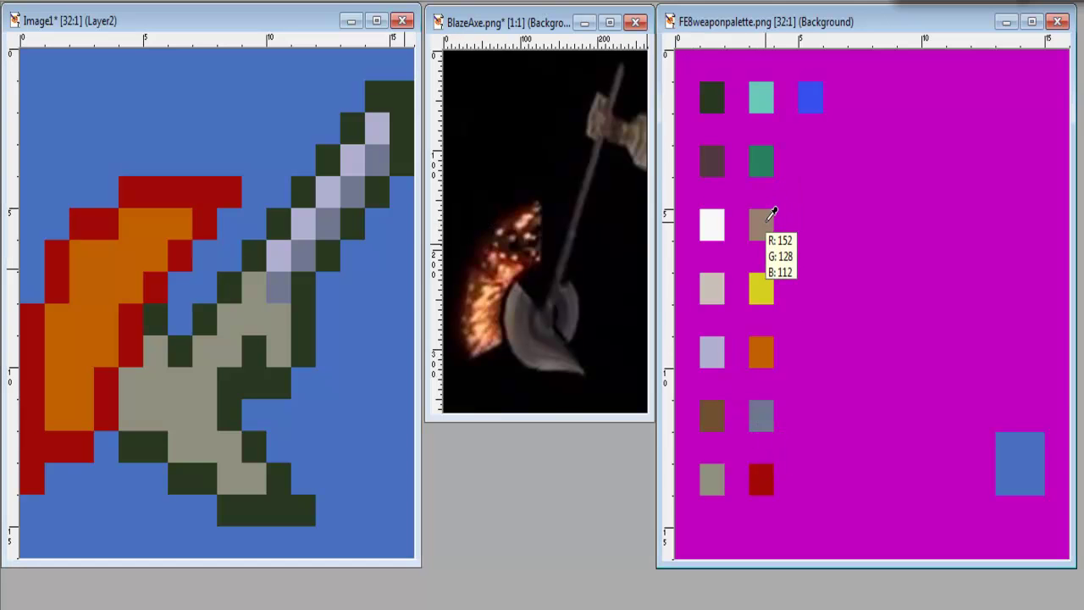
Recolour the handle's upper-left diagonal in slate blue and its lower-right diagonal in brown
click(377, 131)
shift+click(279, 255)
right_click(279, 287)
shift+right_click(377, 160)
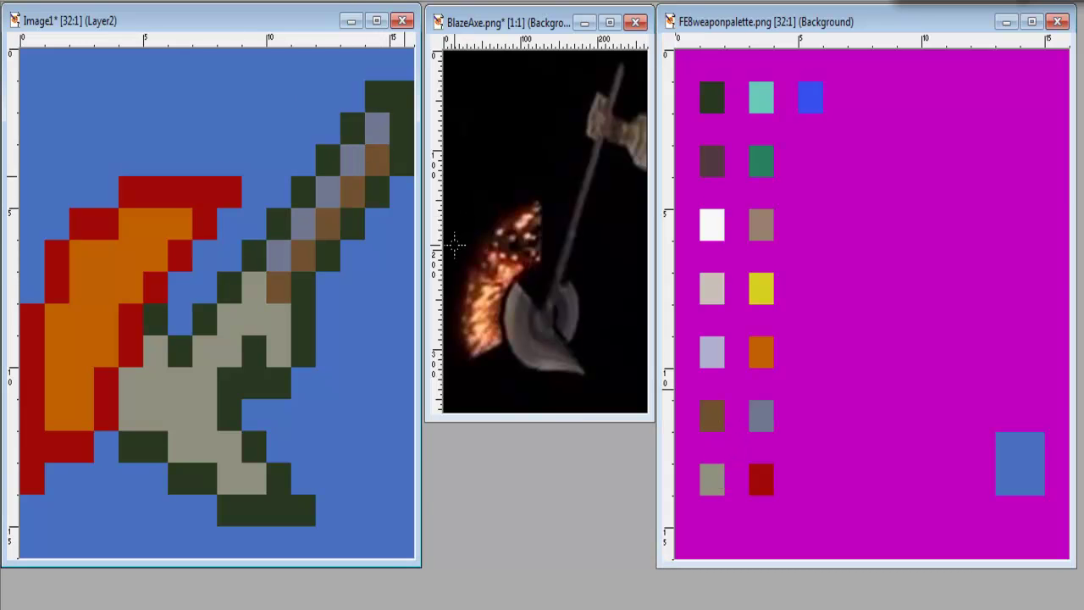
Extend the handle's brown diagonal by one pixel and colour the back blade's interior with one slate blue and one lavender pixel
scroll(392, 231, down, 8)
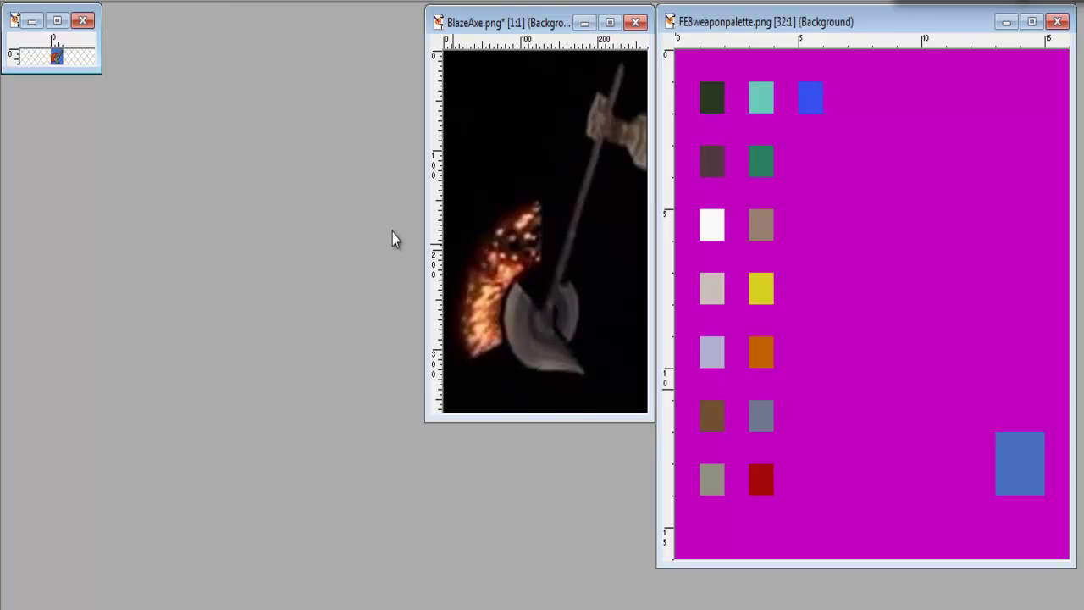
key(plus)
key(plus)
key(plus)
key(plus)
key(plus)
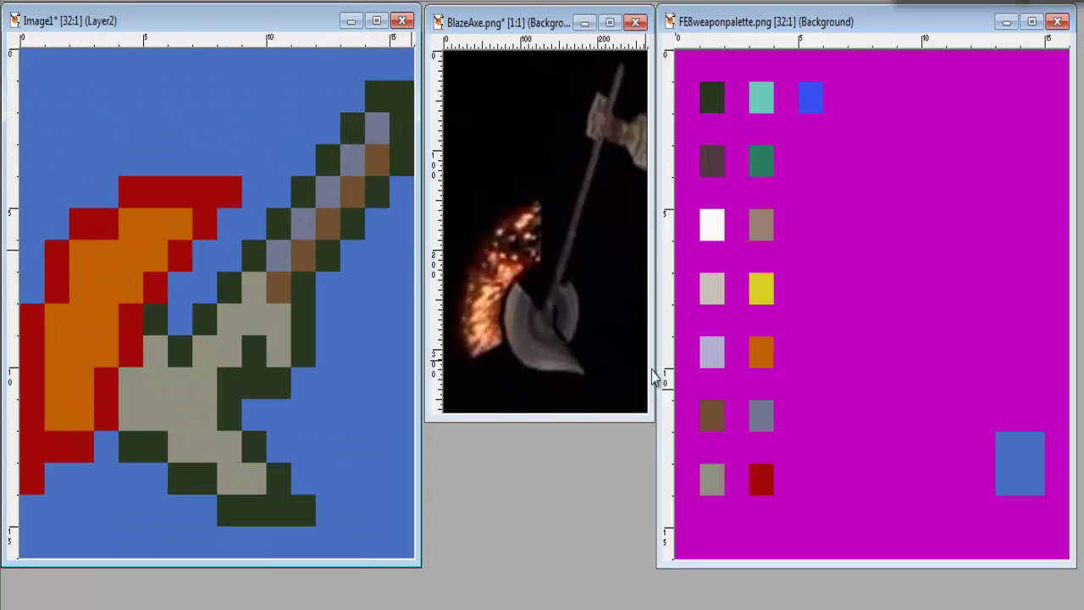
click(259, 321)
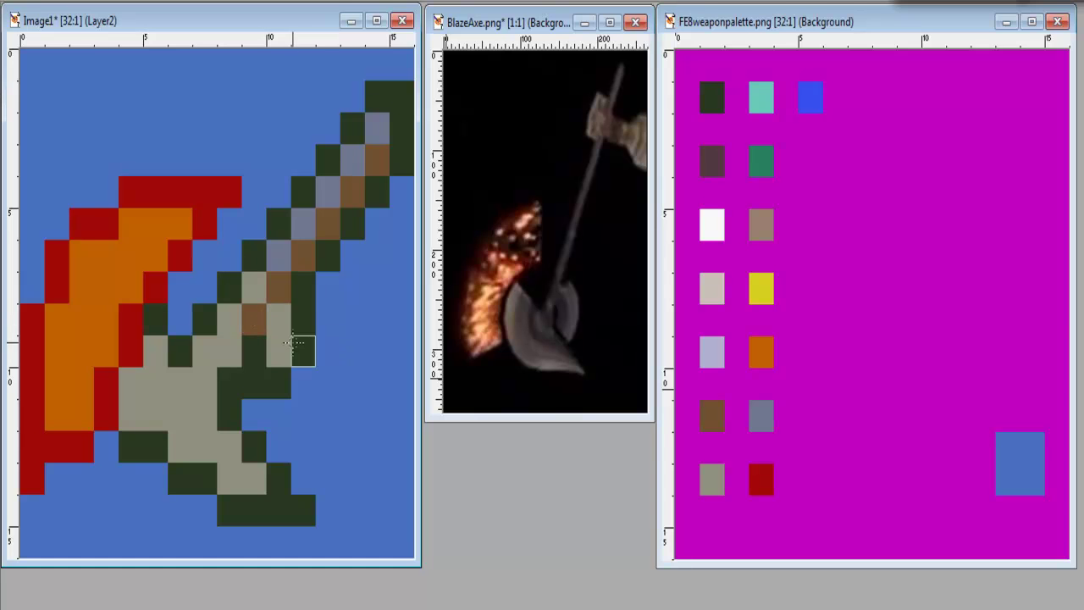
click(278, 332)
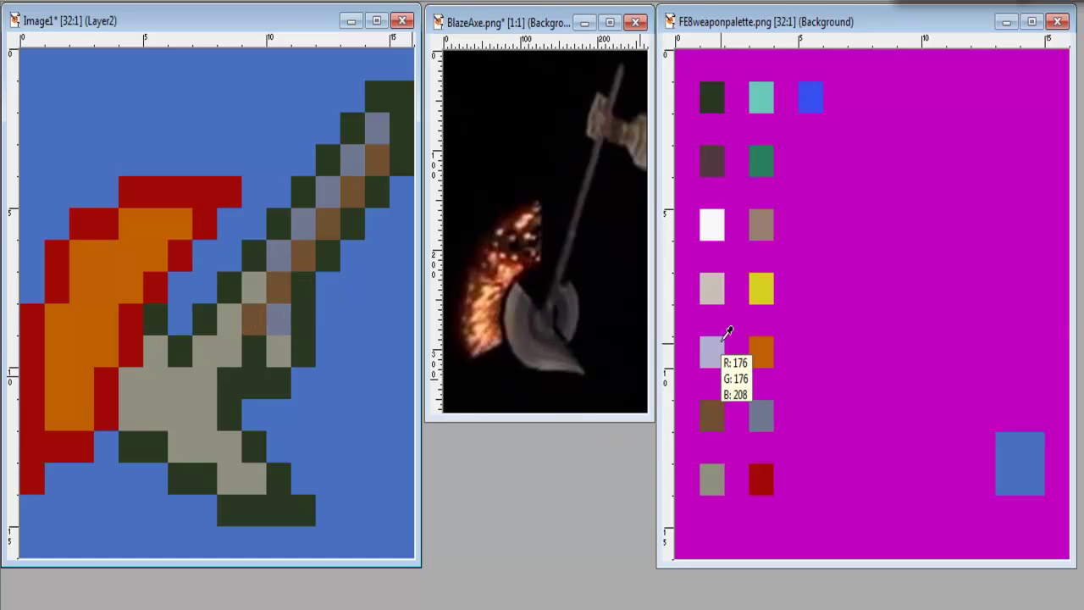
ctrl+click(719, 346)
click(279, 350)
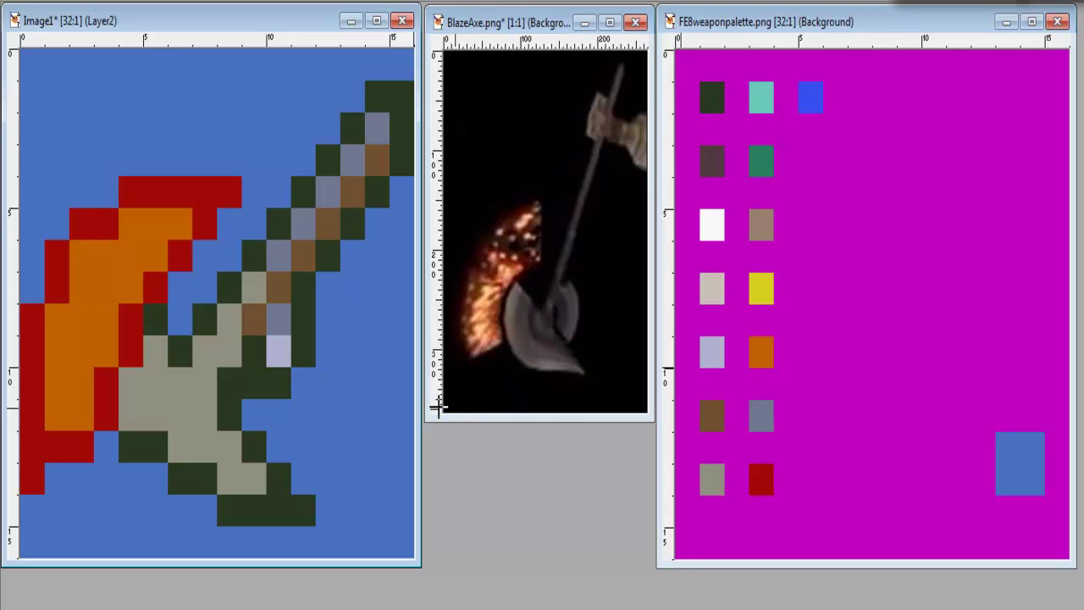
Continue the handle's slate blue and brown shading down to the main blade, including a brown end
ctrl+click(274, 299)
click(254, 288)
ctrl+click(254, 318)
click(230, 343)
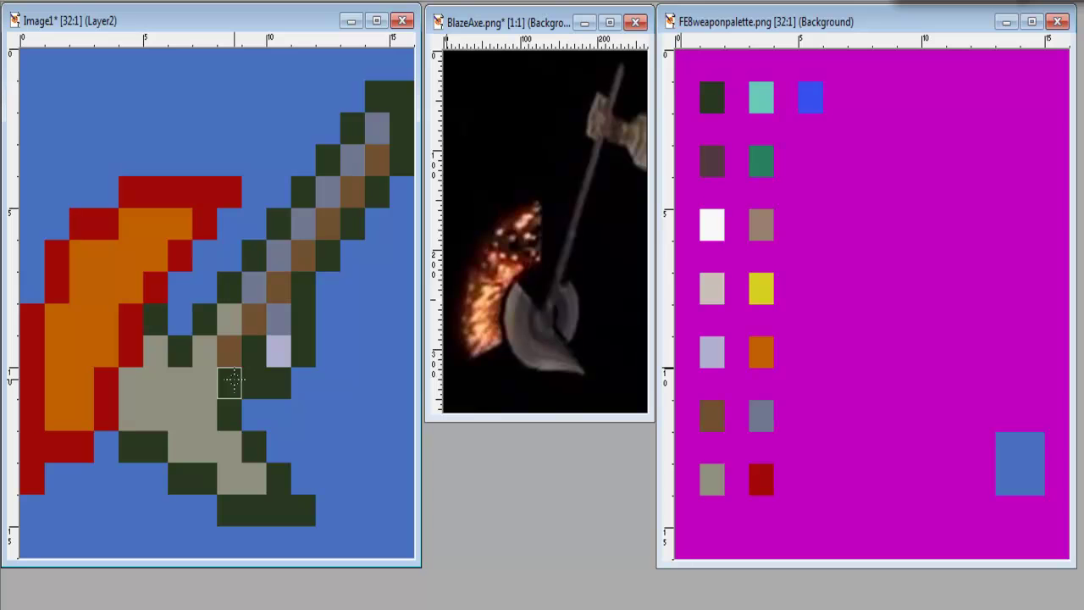
click(205, 382)
click(205, 349)
ctrl+click(230, 349)
ctrl+click(255, 294)
click(230, 319)
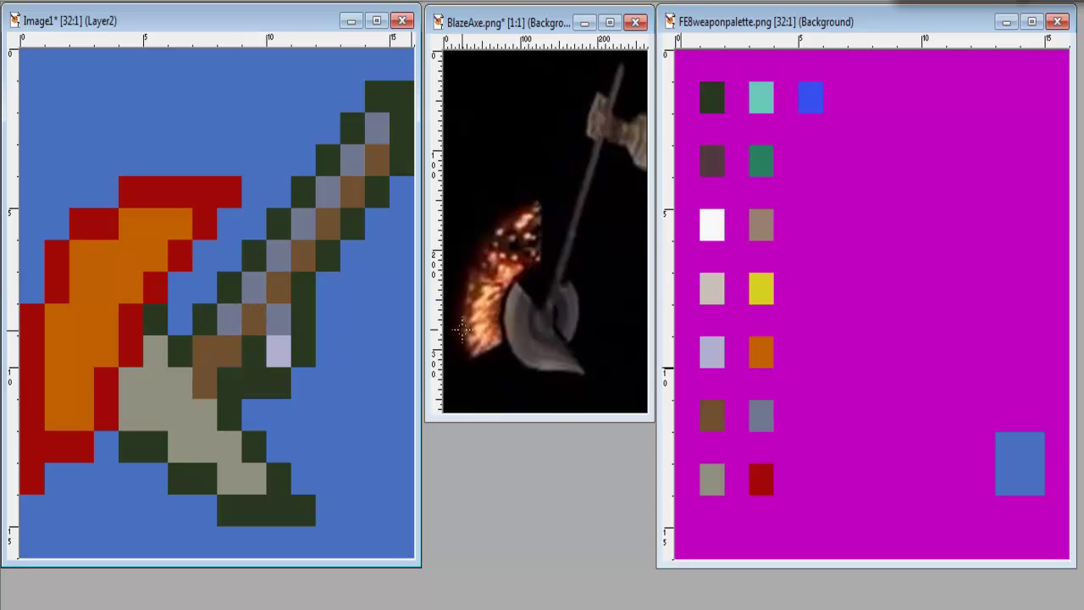
Examine the shaded handle and the whole axe at a small icon size
scroll(462, 330, down, 15)
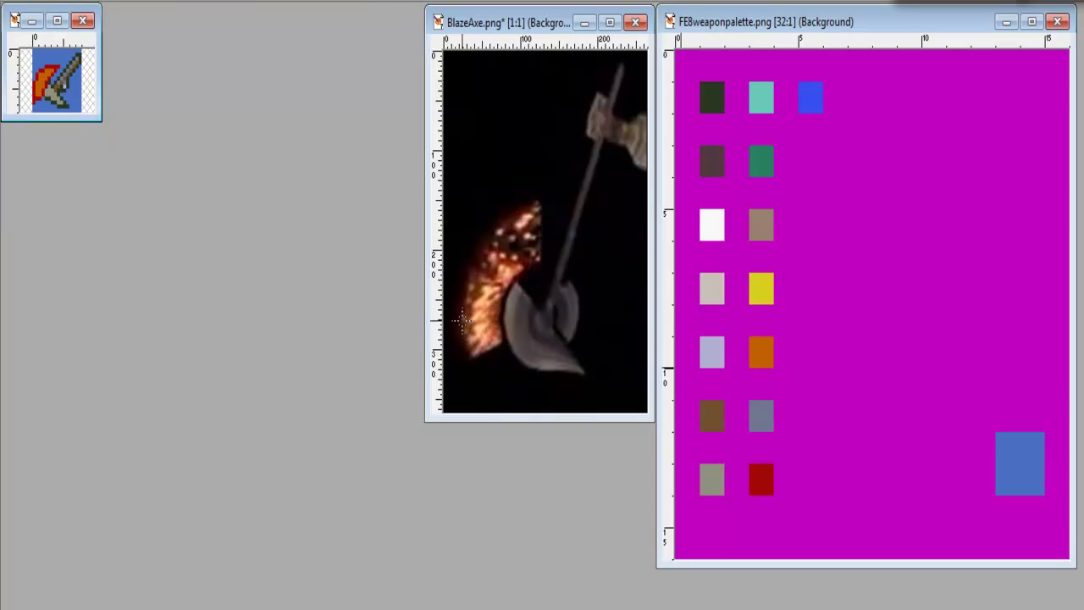
key(plus)
key(plus)
key(plus)
key(plus)
key(plus)
key(plus)
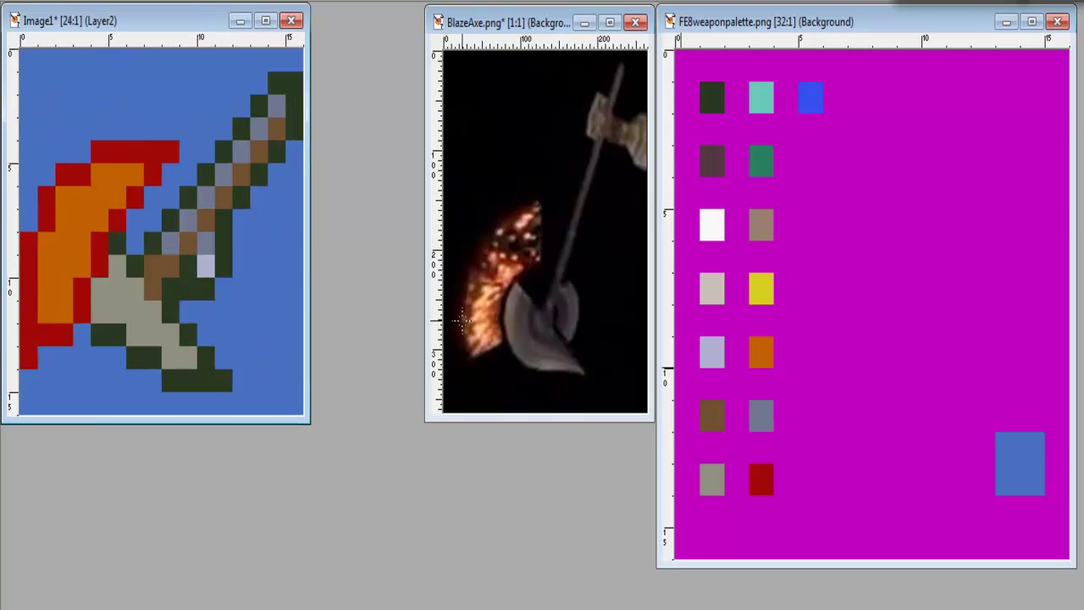
Try a tan pixel above a slate blue pixel inside the back blade, undoing the tan on its outline
ctrl+click(283, 315)
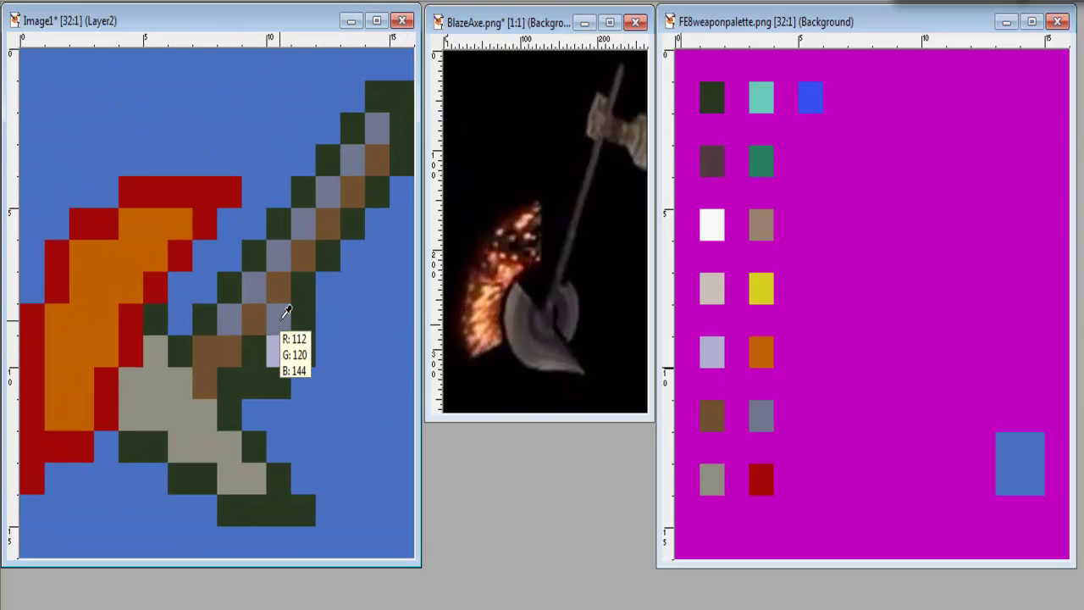
click(287, 353)
ctrl+click(254, 311)
click(277, 310)
ctrl+click(753, 225)
click(298, 318)
click(276, 319)
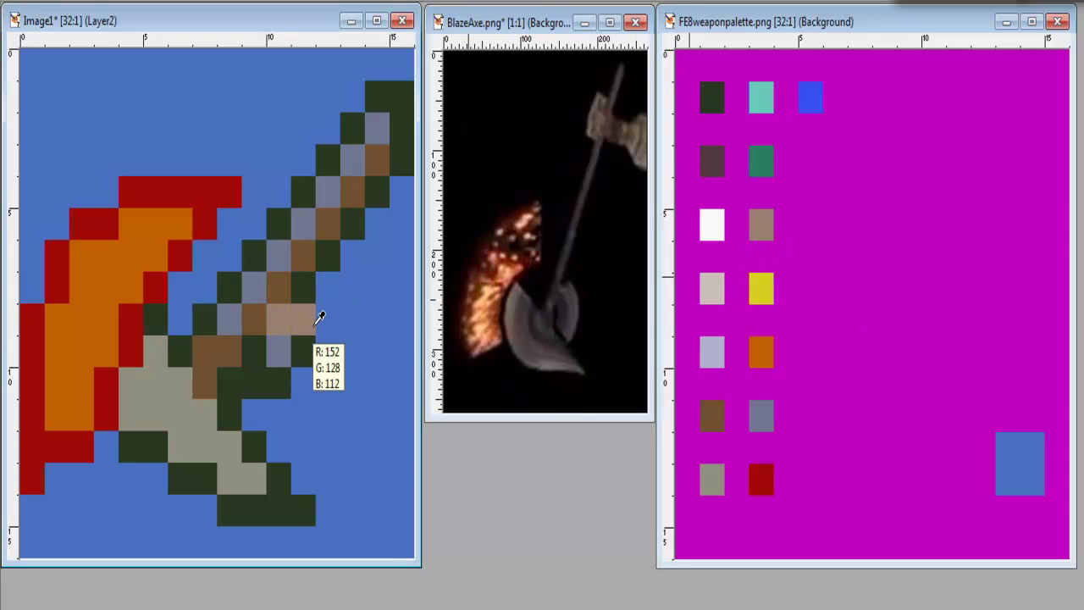
key(ctrl+z)
key(ctrl+z)
click(278, 318)
Paint a stepped light grey highlight along the main blade's lower cutting edge
scroll(412, 337, down, 8)
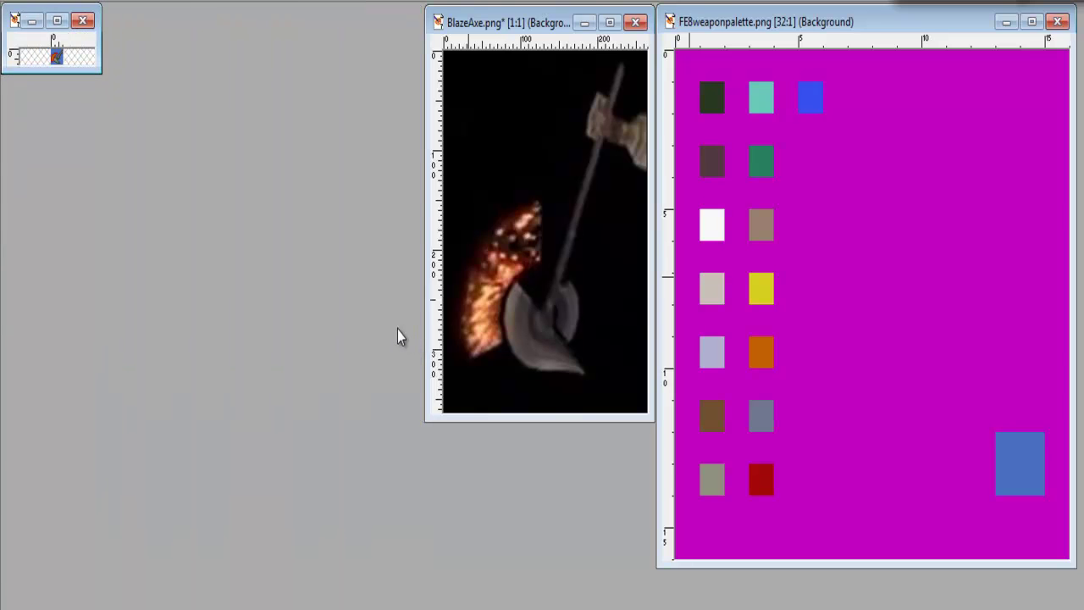
scroll(397, 334, up, 5)
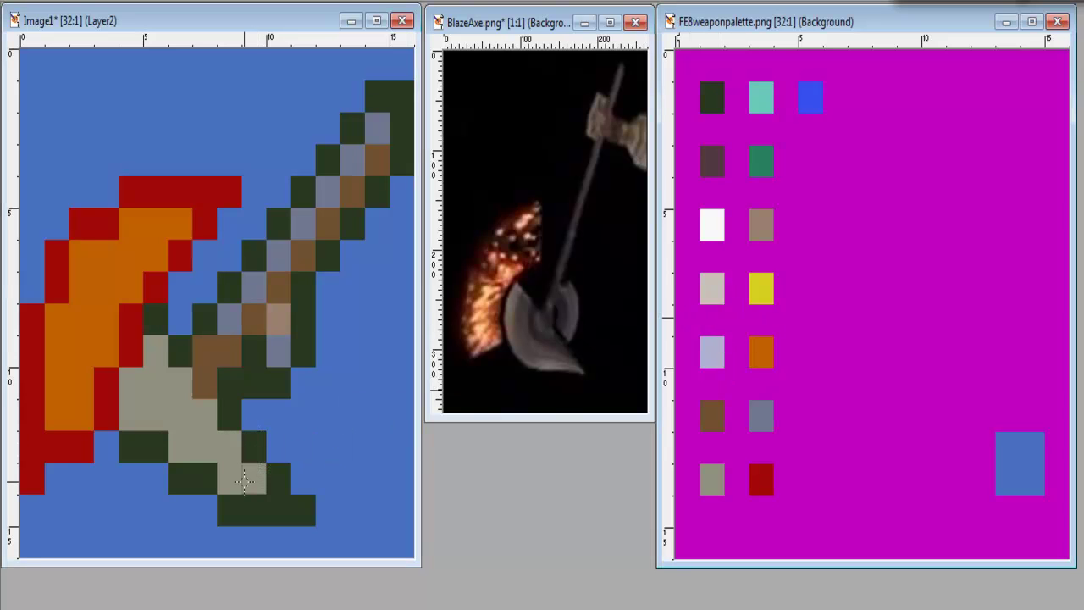
drag(205, 449, 131, 415)
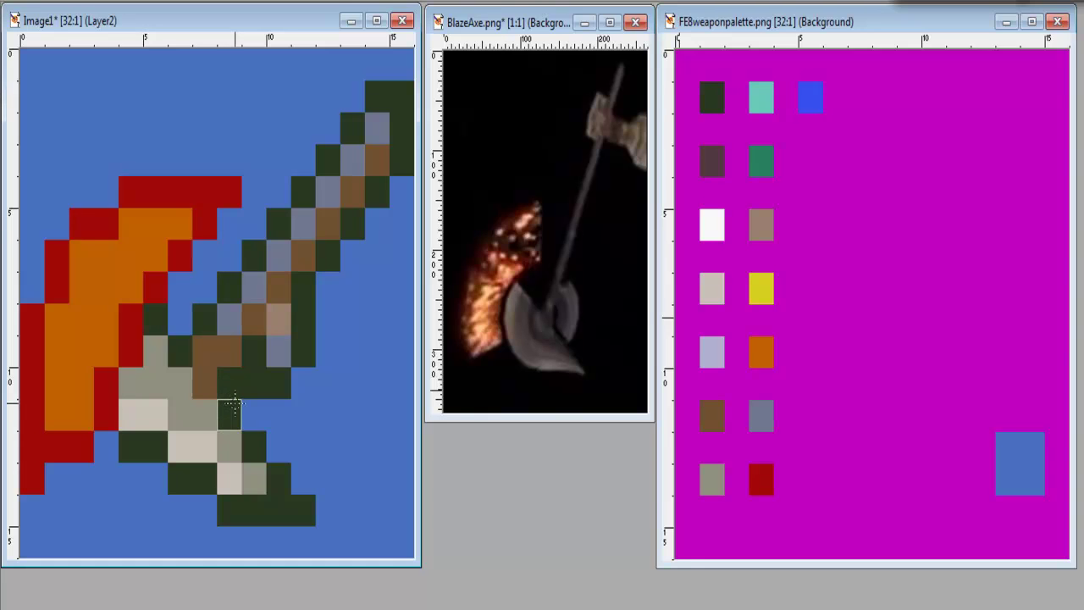
Try brown shading on three pixels along the main blade's inner edge and view it at a small icon size
key(e)
ctrl+click(214, 383)
click(182, 383)
click(205, 414)
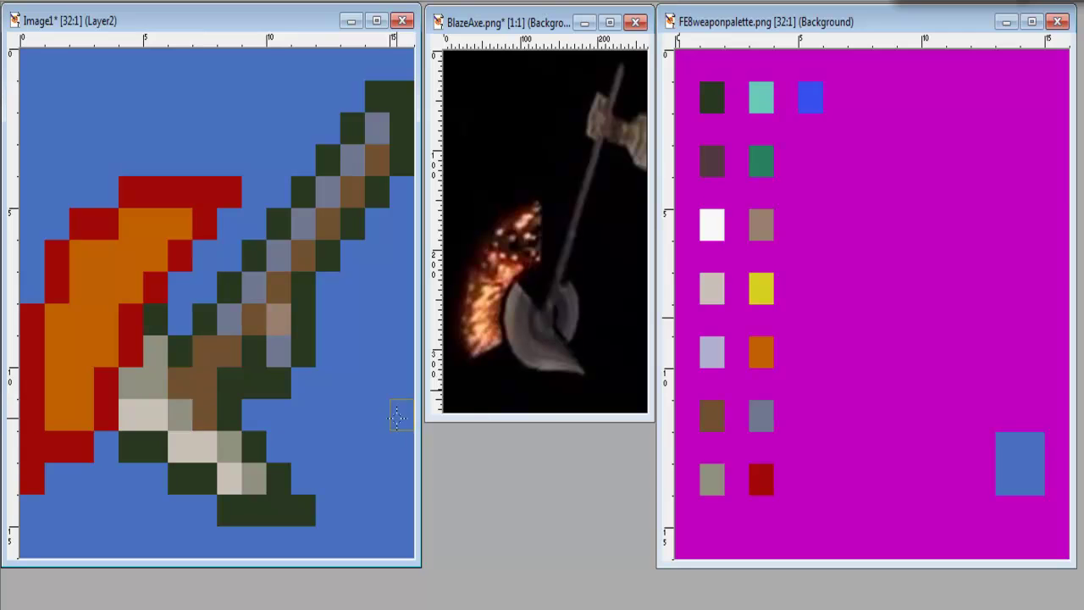
click(154, 350)
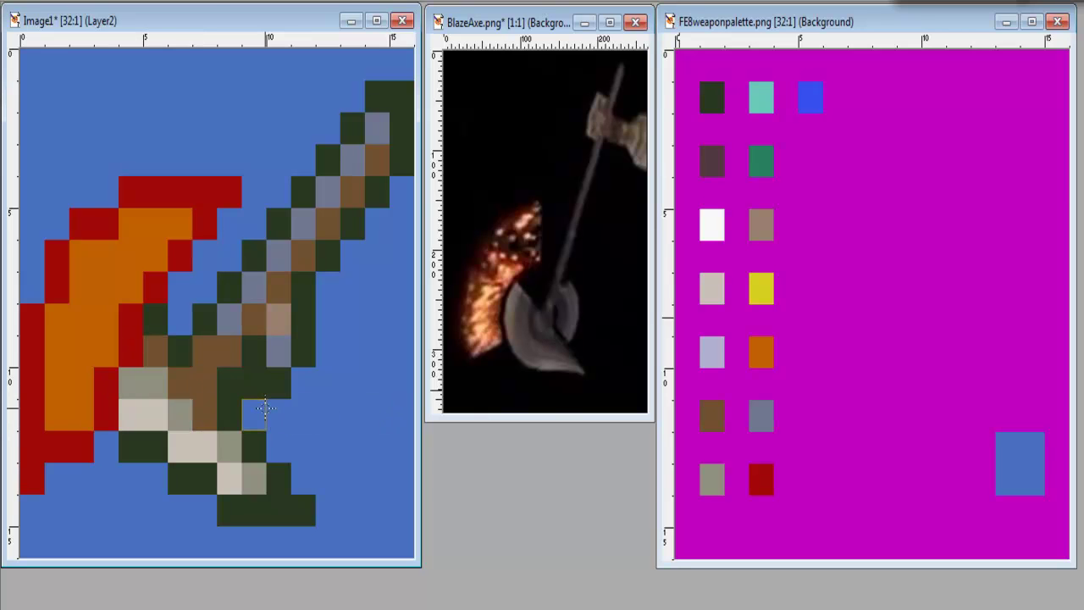
scroll(263, 414, down, 1)
scroll(263, 414, down, 3)
scroll(246, 421, up, 4)
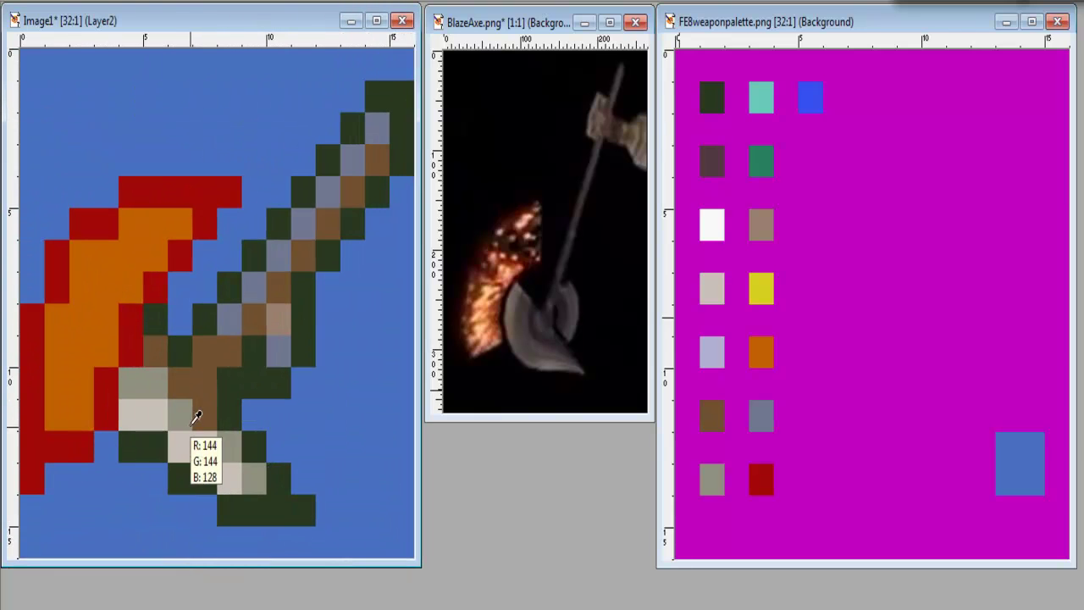
Restore the three brown-shaded pixels on the main blade's inner edge to grey
ctrl+click(189, 411)
click(203, 414)
click(181, 384)
click(160, 349)
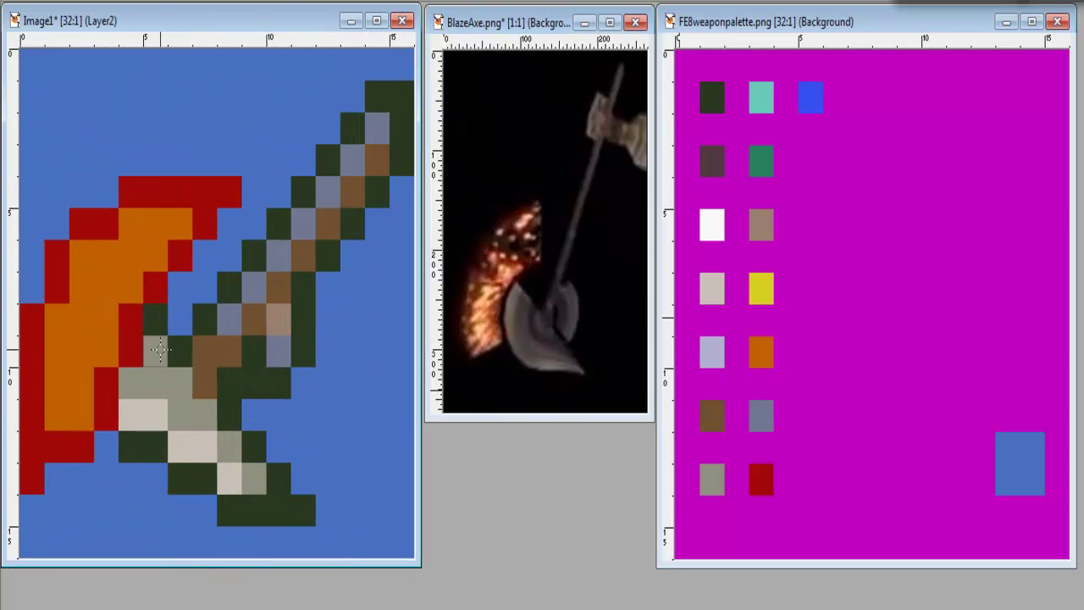
Extend the main blade's light grey highlight by two pixels towards the inner edge and check it at icon size
ctrl+click(194, 436)
click(179, 404)
click(132, 378)
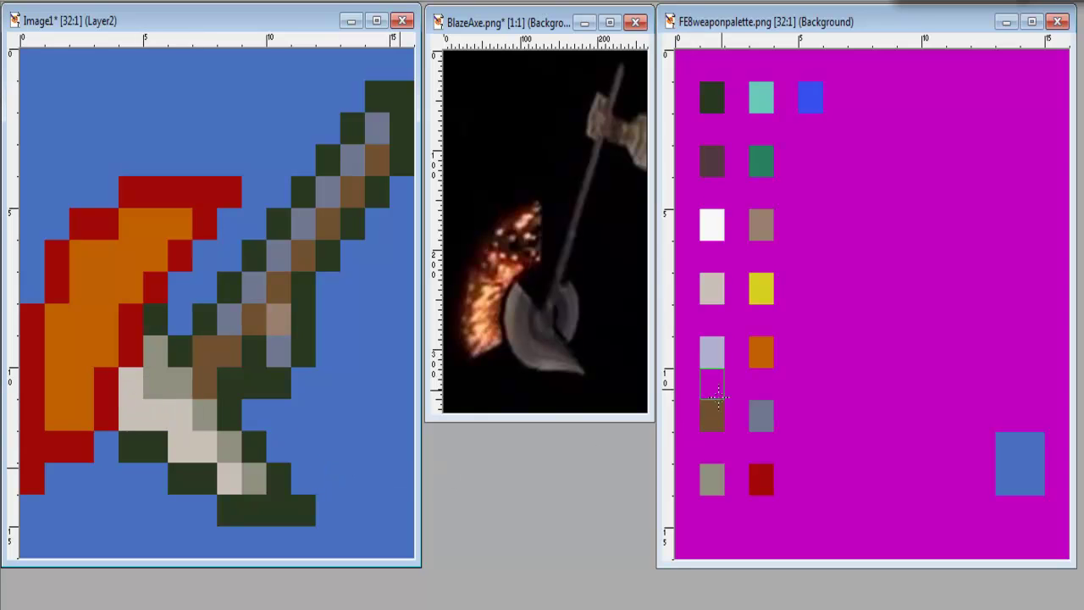
ctrl+click(722, 222)
scroll(271, 449, down, 2)
scroll(265, 454, down, 4)
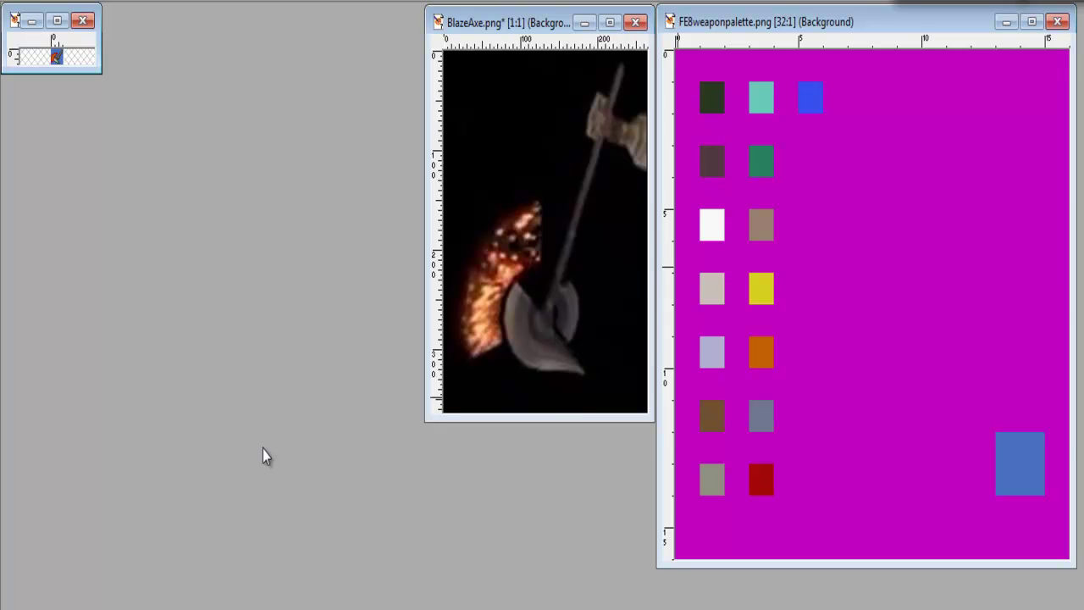
scroll(263, 455, up, 6)
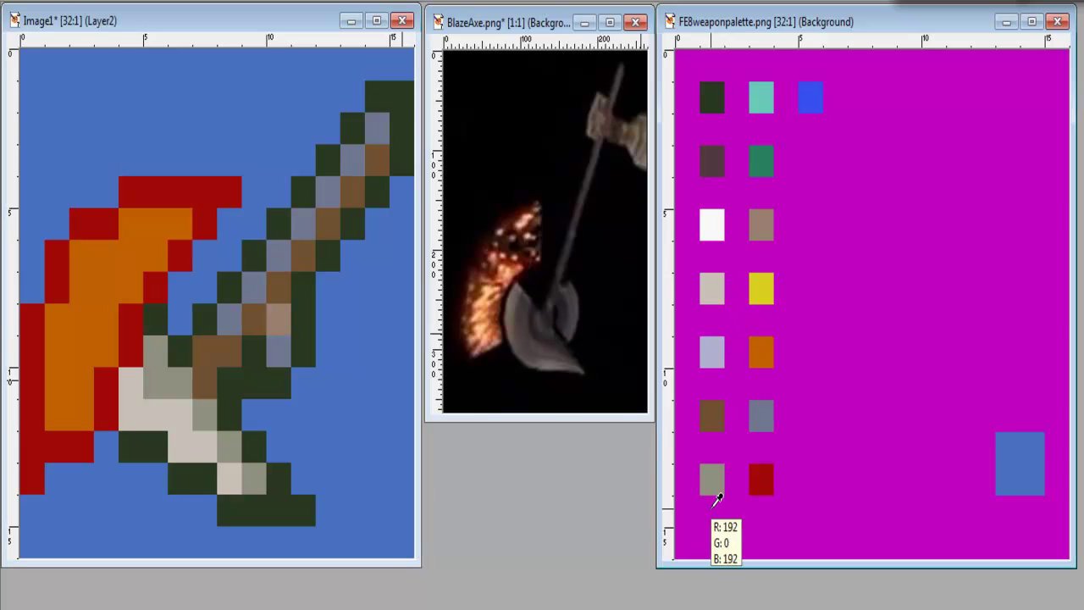
Recolour the handle's upper-left diagonal in light grey and its lower-right diagonal in grey
click(372, 124)
shift+click(230, 320)
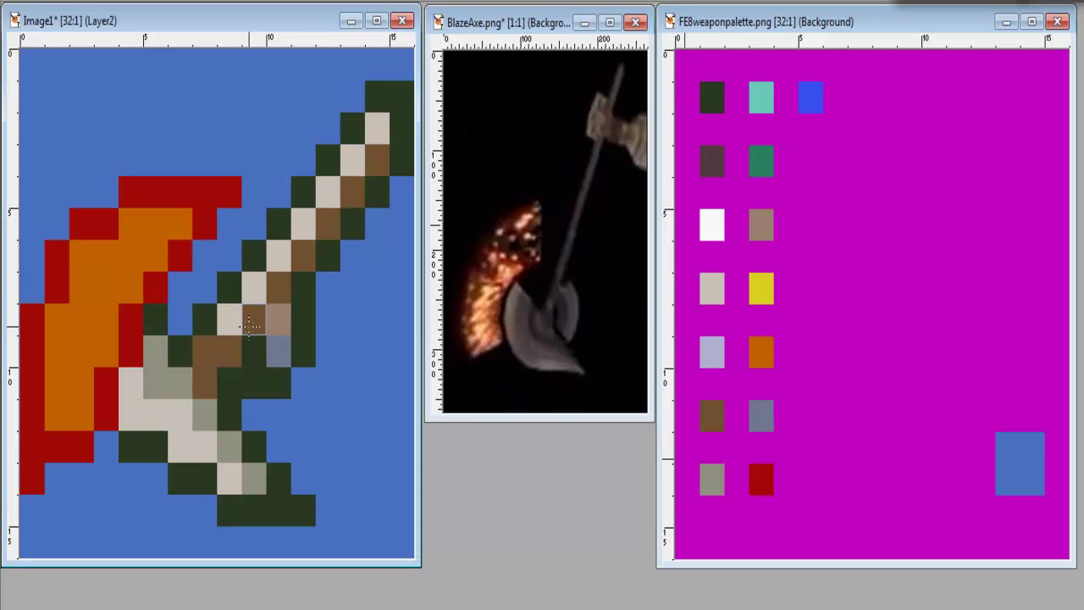
right_click(376, 160)
shift+right_click(254, 323)
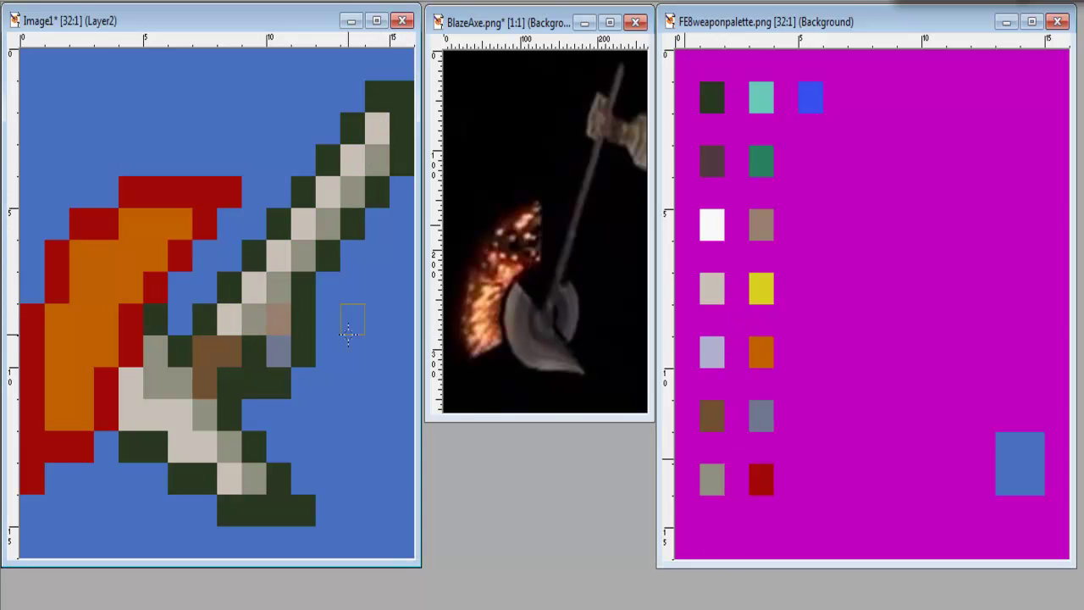
Recolour the back blade's interior with a slate blue pixel above a lavender pixel and check the icon size
click(278, 319)
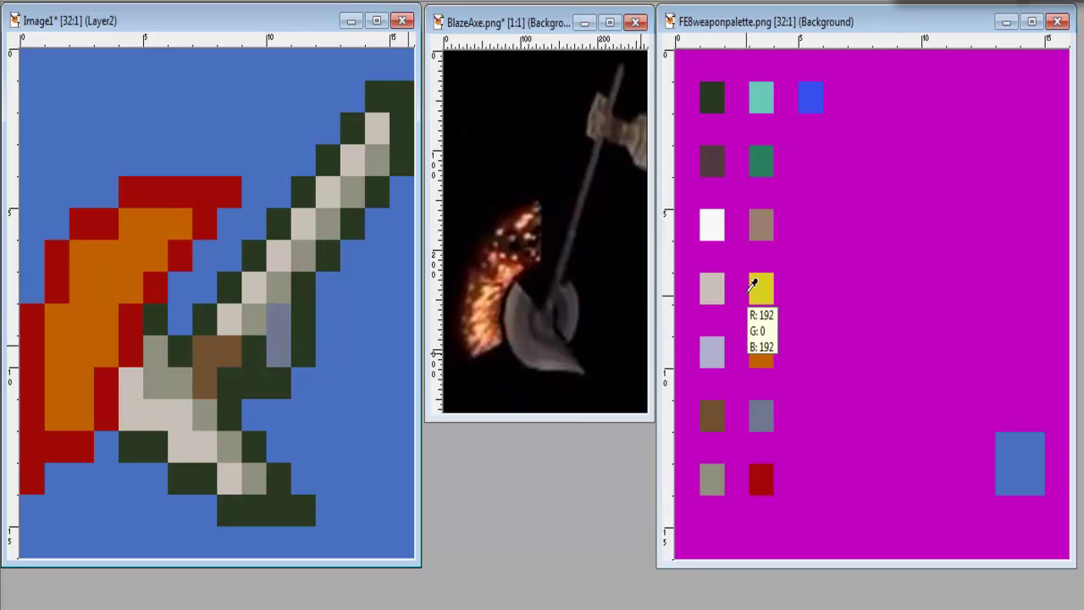
click(720, 347)
click(279, 351)
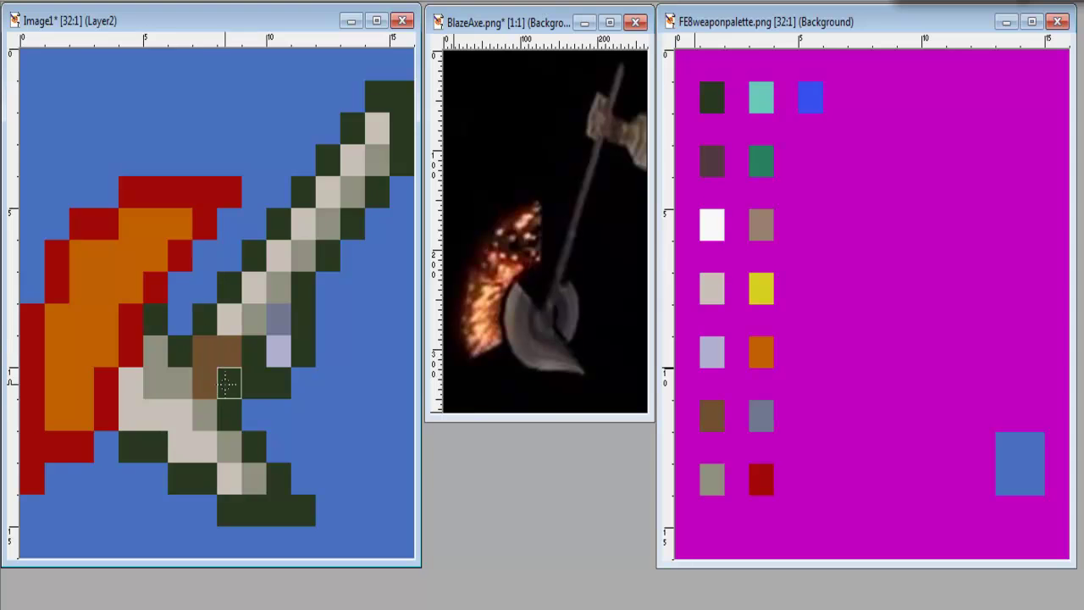
scroll(227, 385, down, 10)
scroll(227, 386, down, 1)
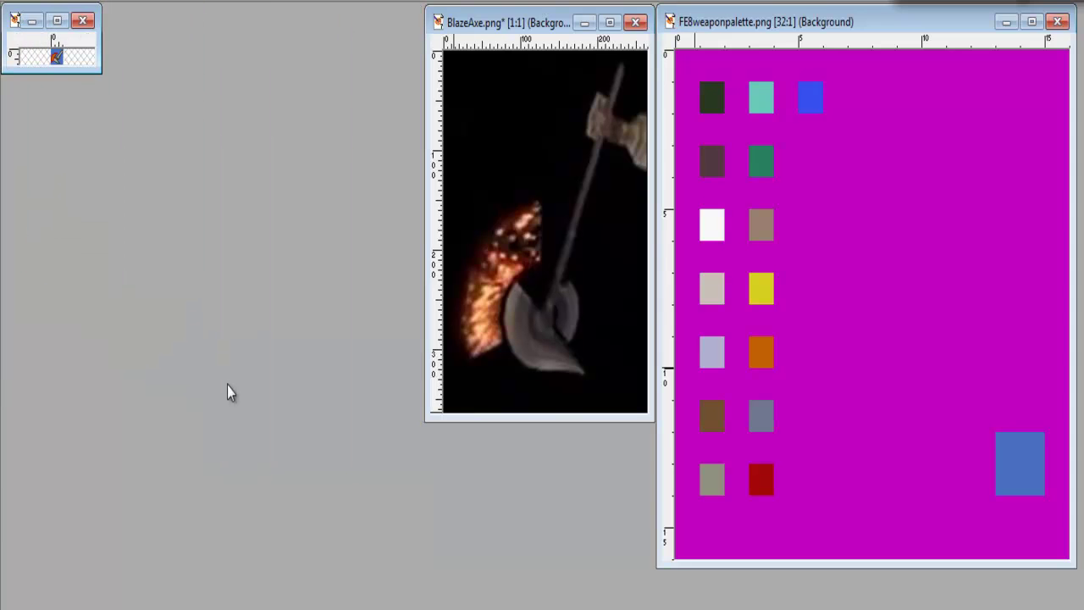
scroll(227, 386, up, 7)
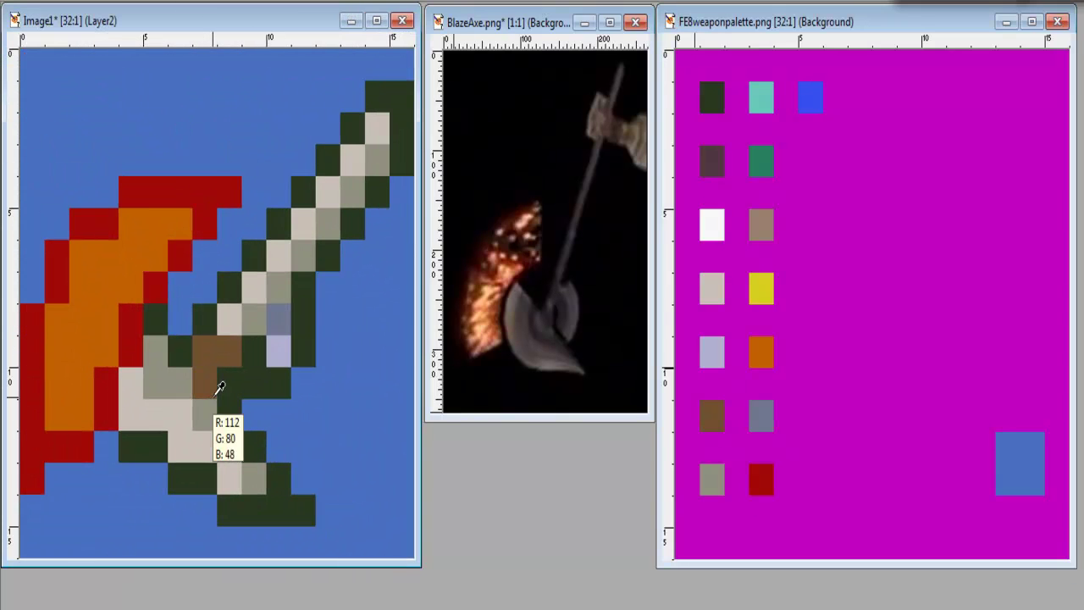
Try grey on two of the brown pixels where the handle meets the blade, and repaint them brown
ctrl+click(183, 381)
click(200, 385)
click(222, 353)
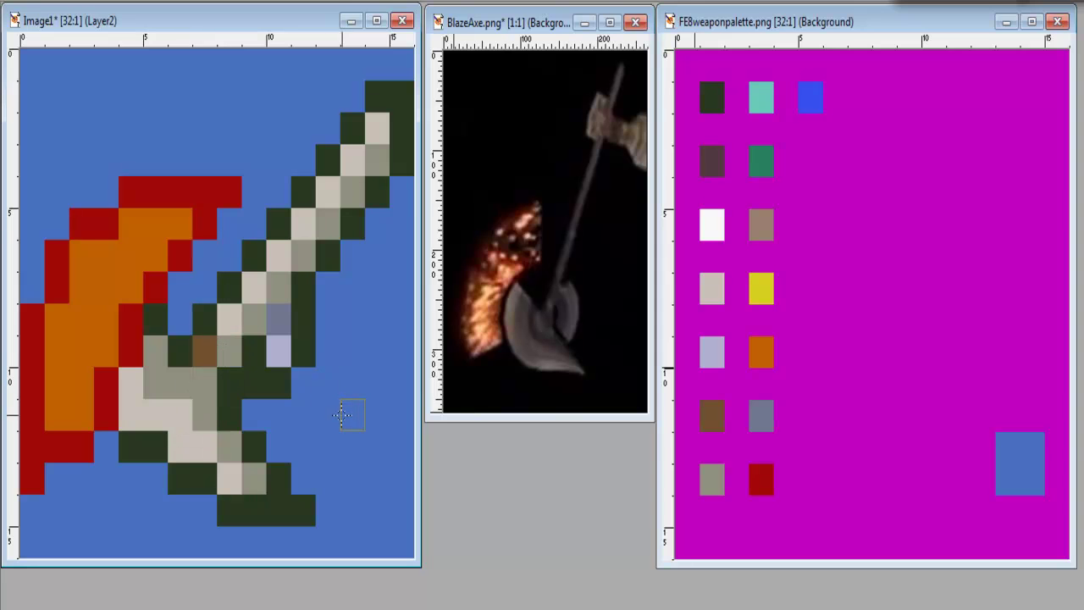
ctrl+click(208, 352)
click(204, 379)
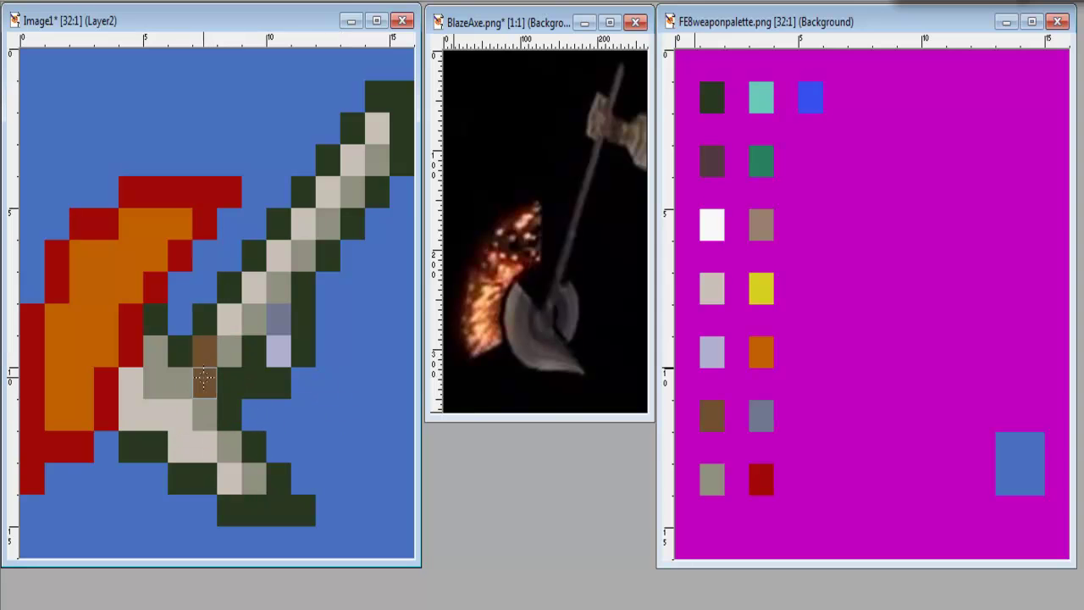
click(230, 350)
Recolour the upper-left brown pixel at the handle's end grey and check the axe at icon size
ctrl+click(711, 479)
click(204, 351)
scroll(332, 465, down, 10)
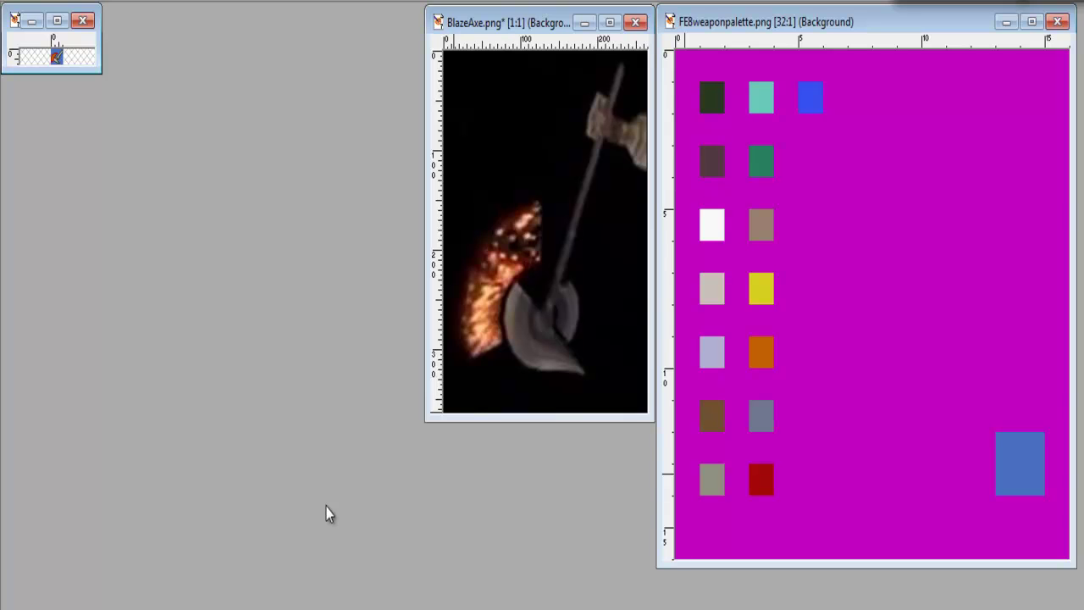
scroll(326, 512, up, 6)
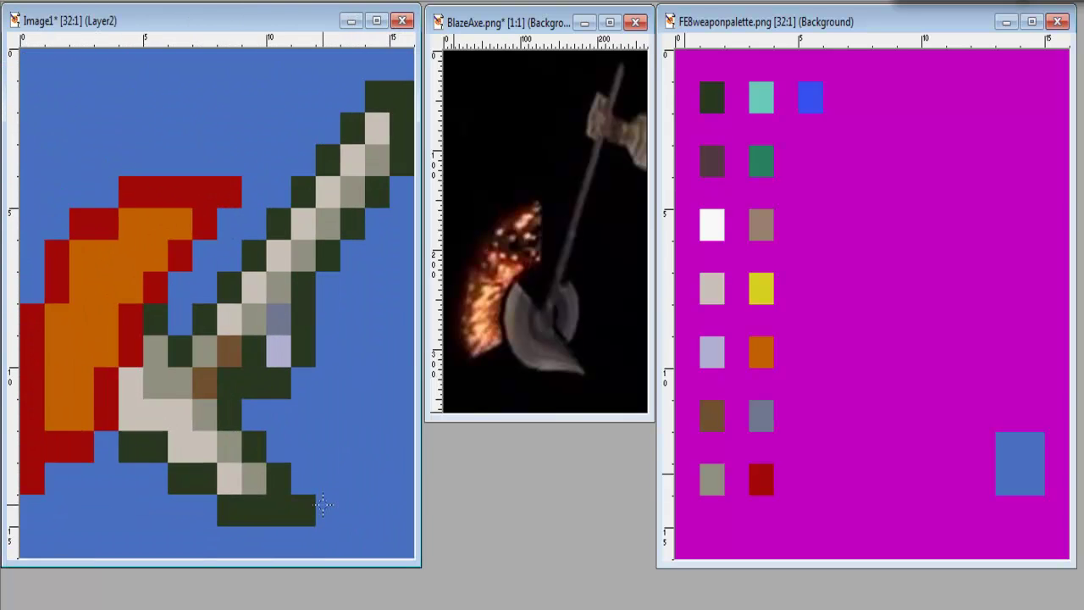
scroll(322, 521, down, 3)
scroll(319, 525, down, 4)
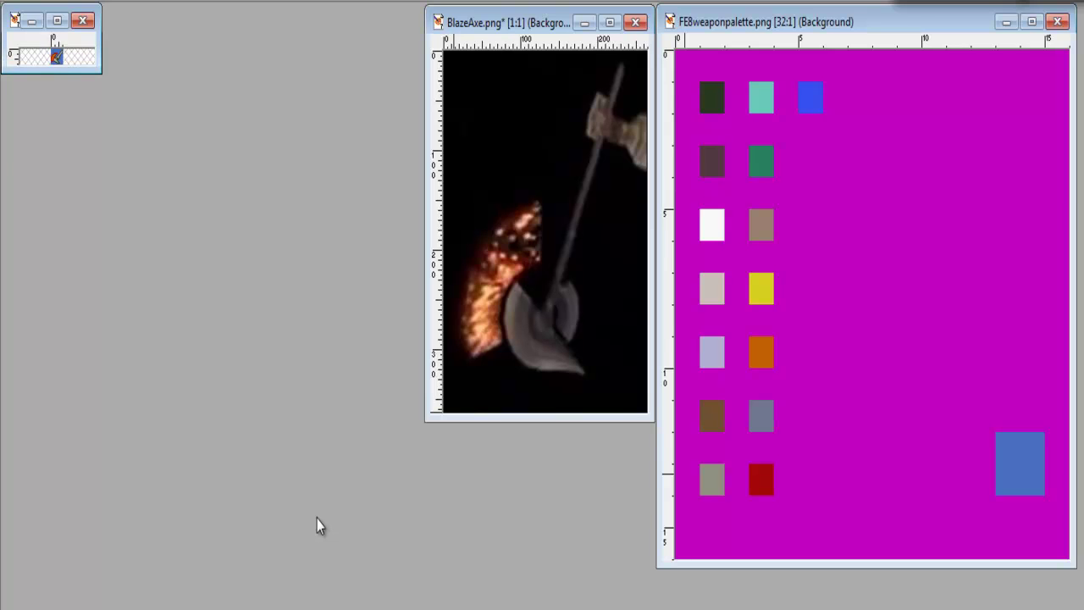
scroll(319, 526, up, 6)
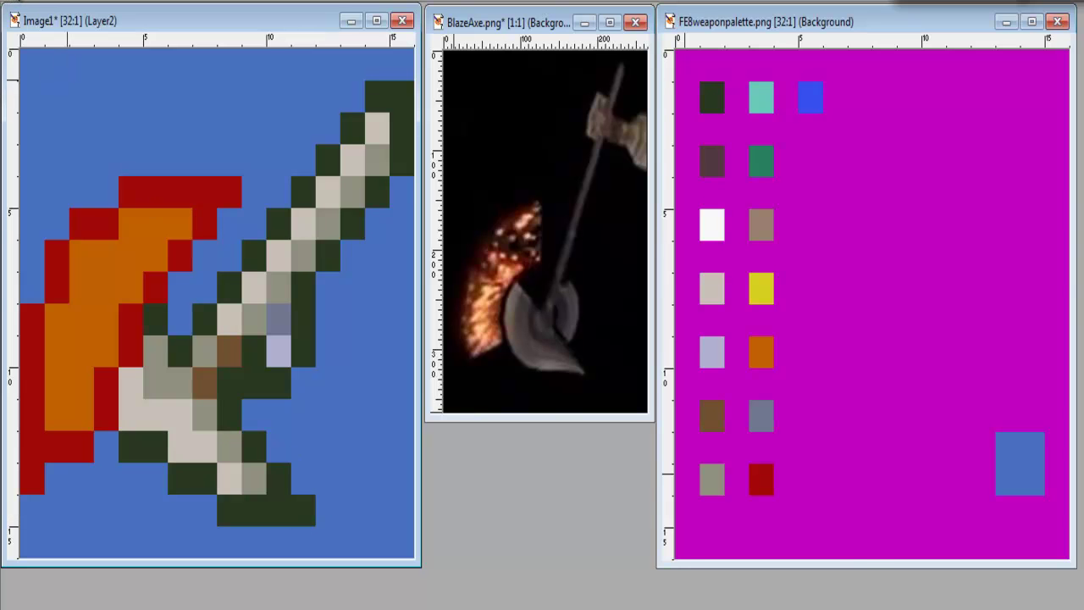
Start opening an image file and browse to the Requests folder
key(ctrl+o)
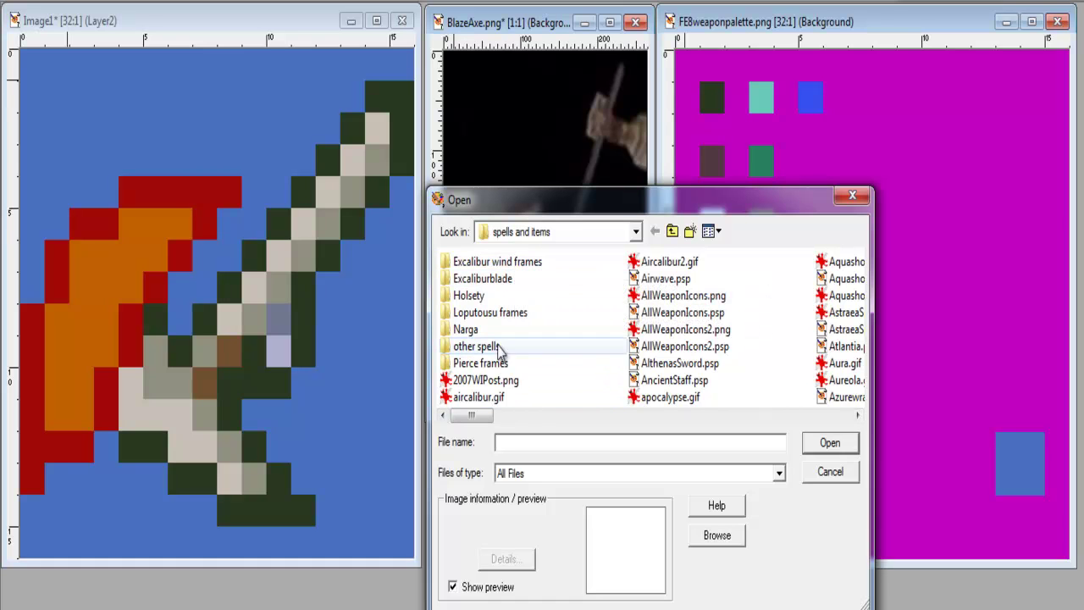
click(673, 232)
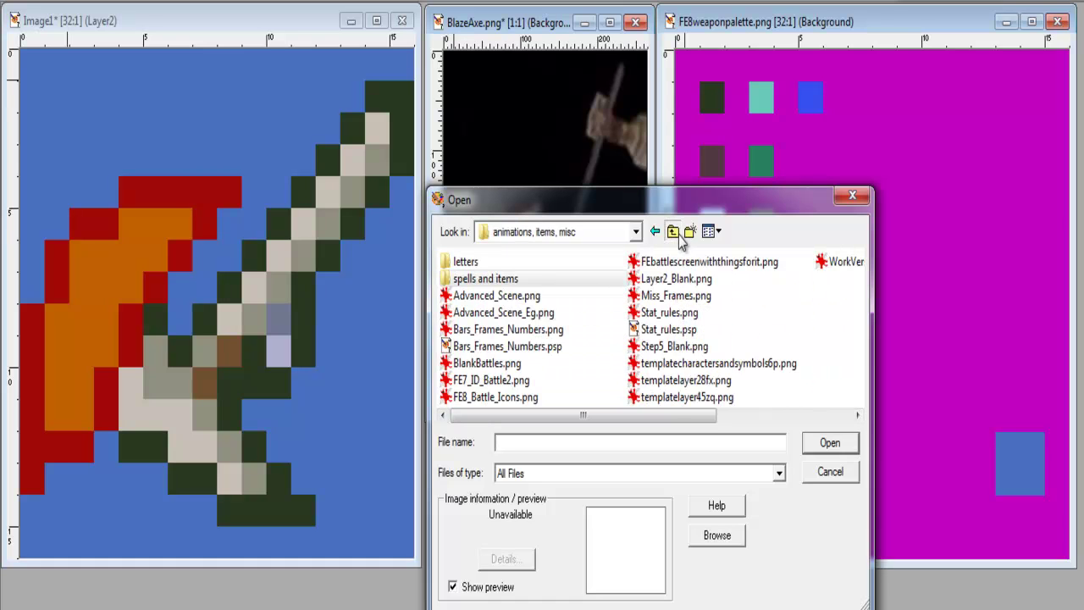
click(675, 232)
double_click(664, 329)
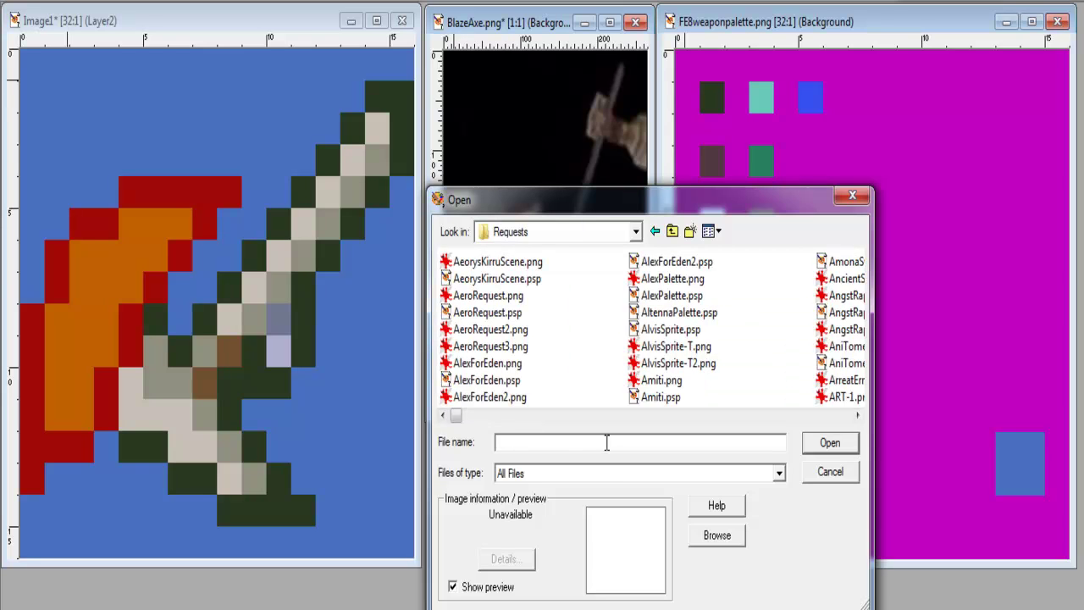
Find the weapon icon sheet by file name and open TrentIconsFinal.psp
click(606, 442)
text(fe4)
key(BackSpace)
key(BackSpace)
key(BackSpace)
text(tre)
scroll(634, 508, down, 3)
scroll(634, 526, down, 2)
scroll(634, 525, up, 4)
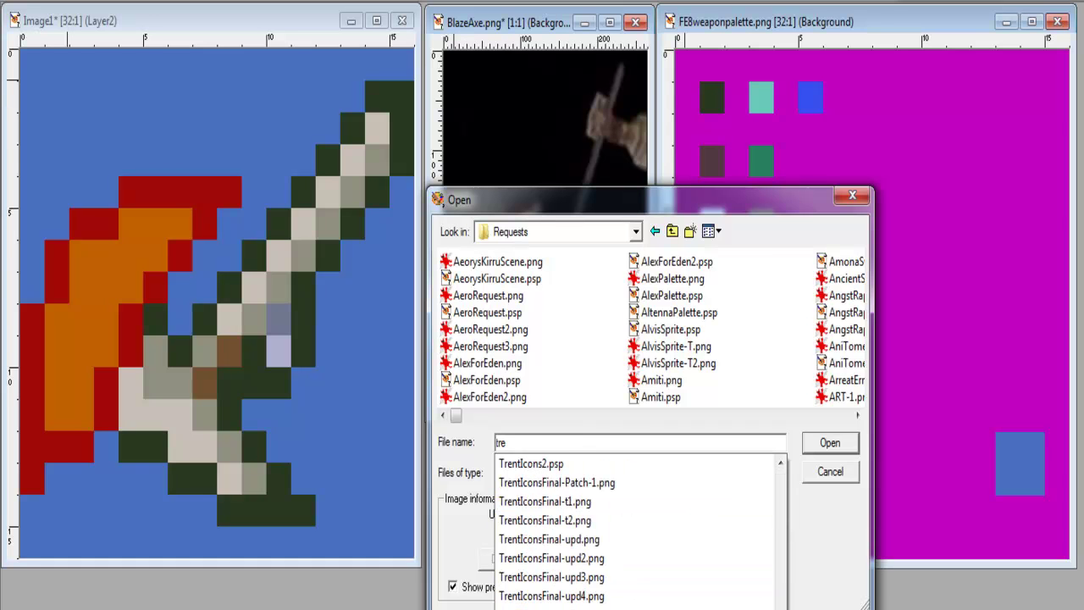
click(551, 595)
click(830, 442)
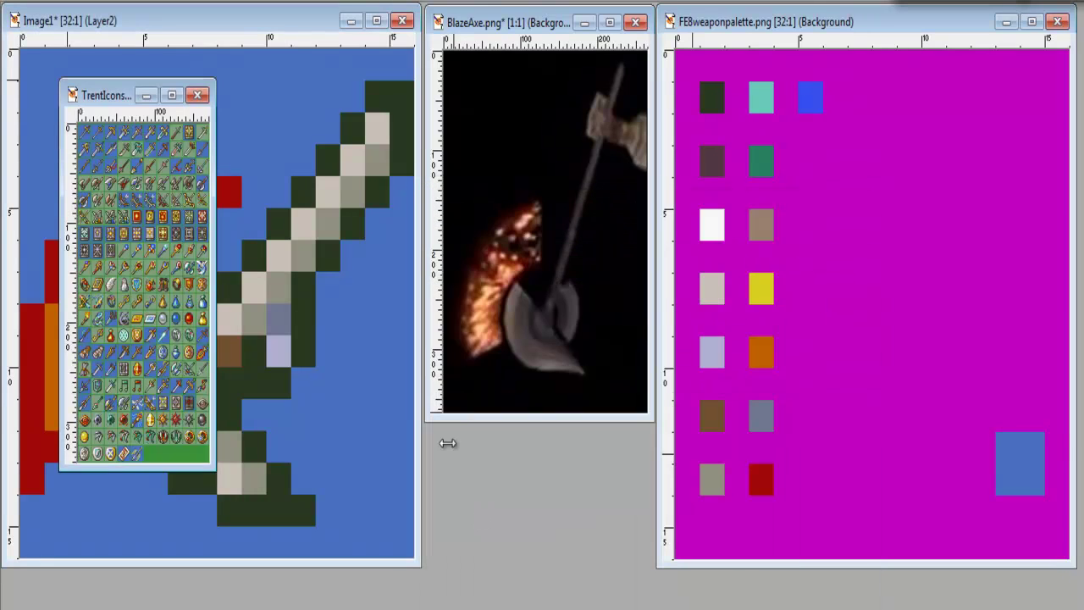
Crop the icon sheet to the flaming sword icon and place its enlarged window below the axe reference image
scroll(157, 281, up, 1)
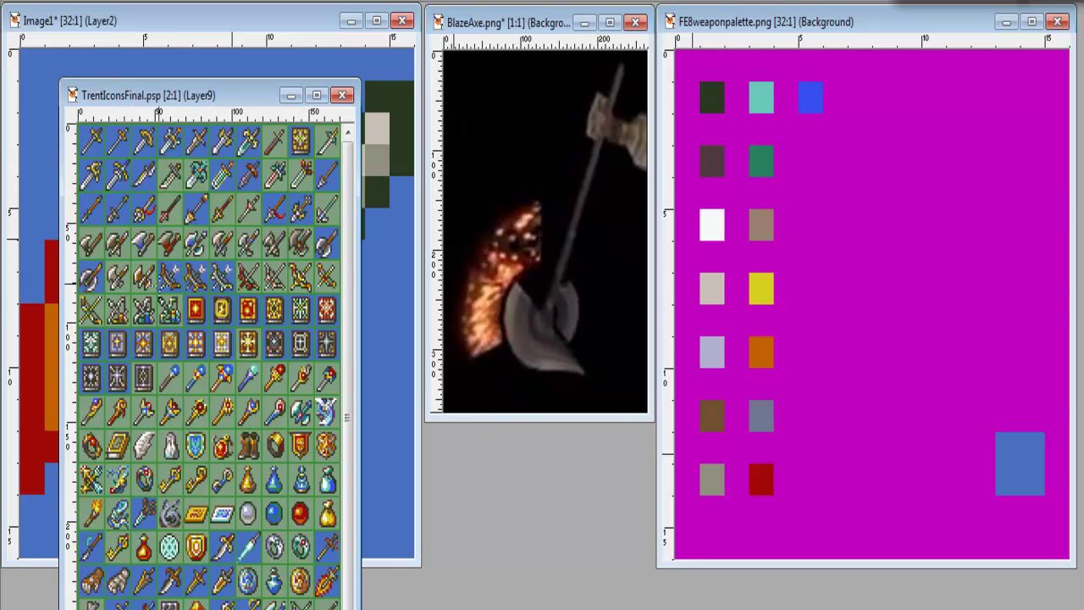
click(294, 560)
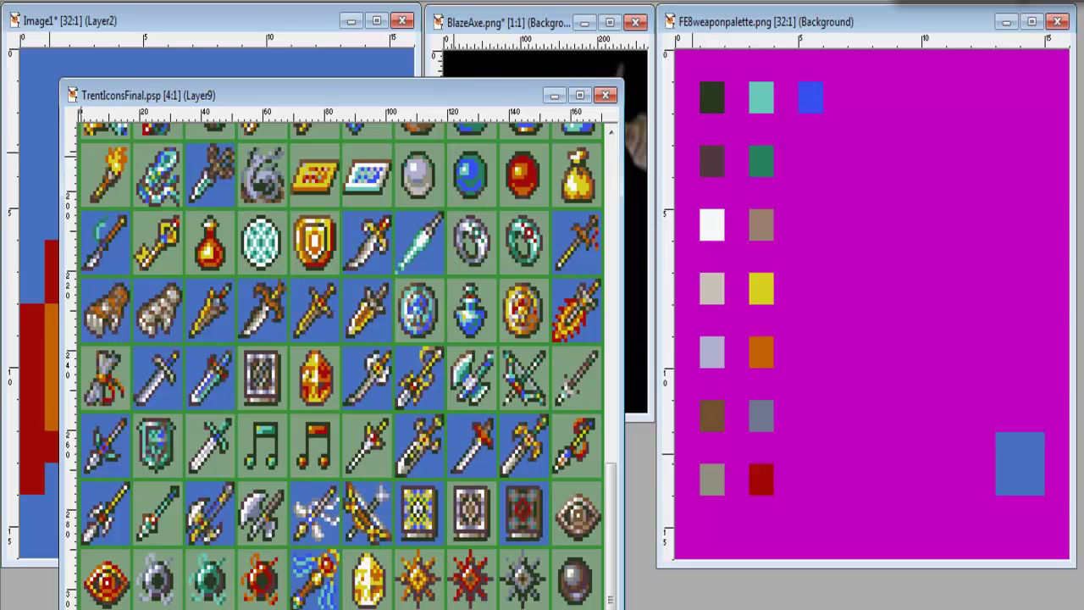
drag(585, 318, 602, 342)
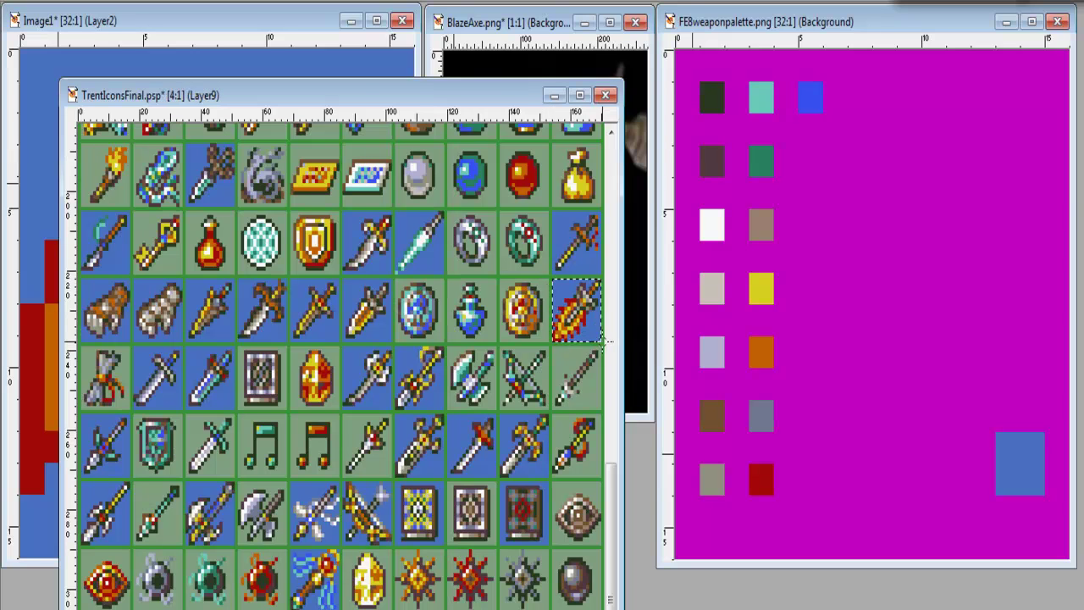
key(shift+r)
scroll(75, 131, up, 5)
drag(93, 96, 509, 410)
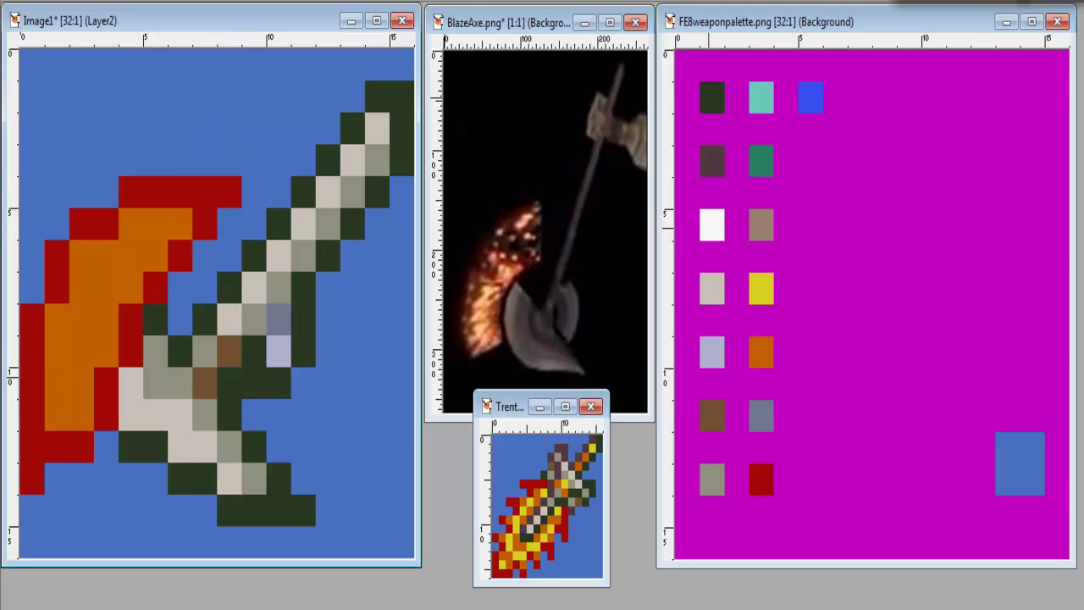
Paint a curved yellow highlight down through the orange interior of the flame and check the axe at icon size
click(155, 222)
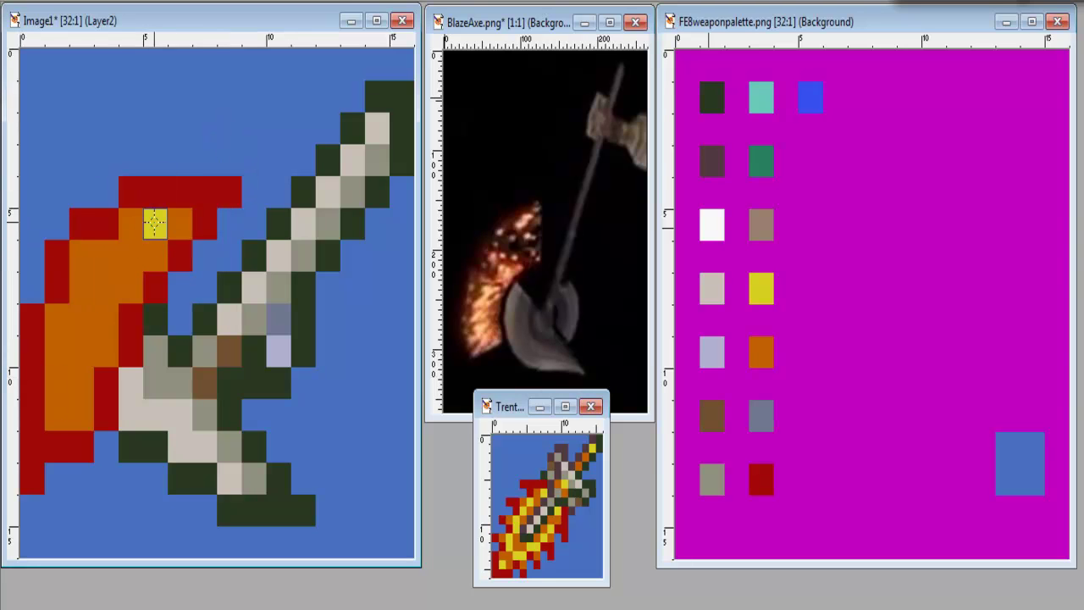
click(104, 261)
click(84, 291)
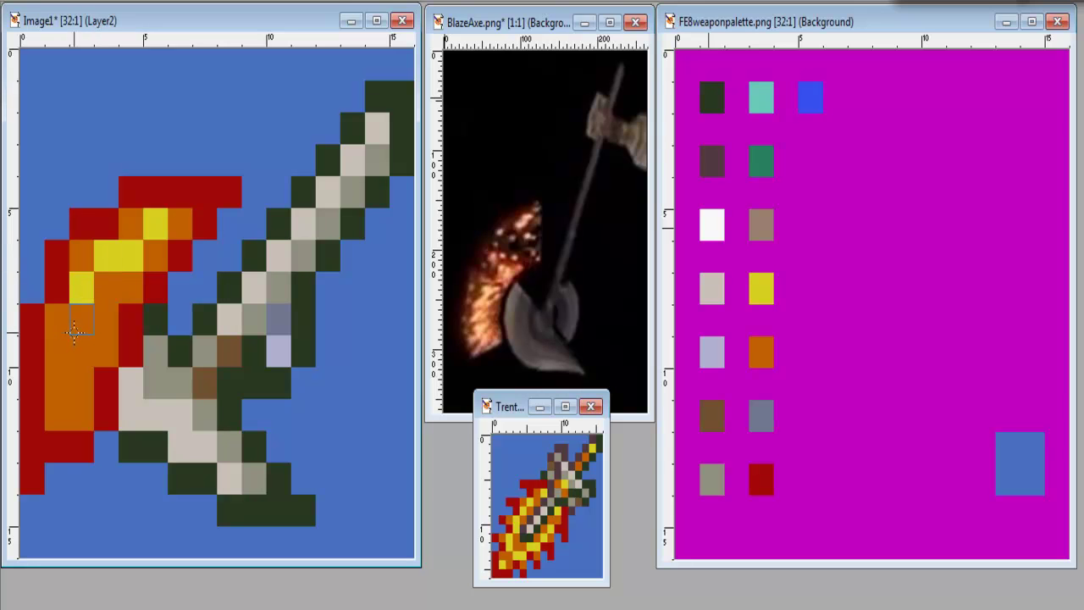
click(75, 330)
click(56, 351)
click(57, 382)
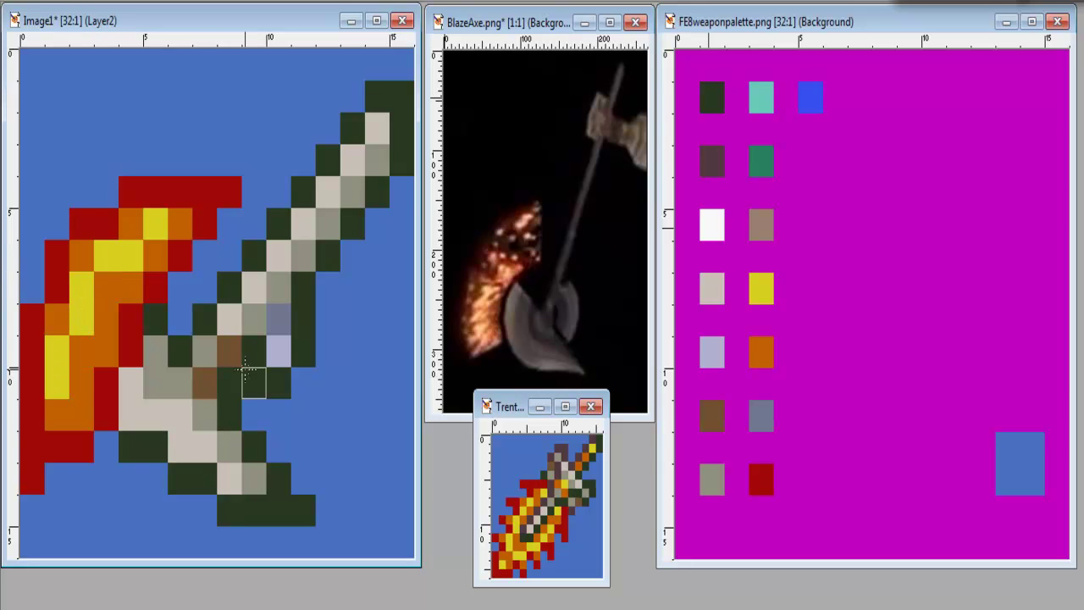
click(96, 358)
click(81, 417)
scroll(146, 366, down, 17)
key(minus)
key(minus)
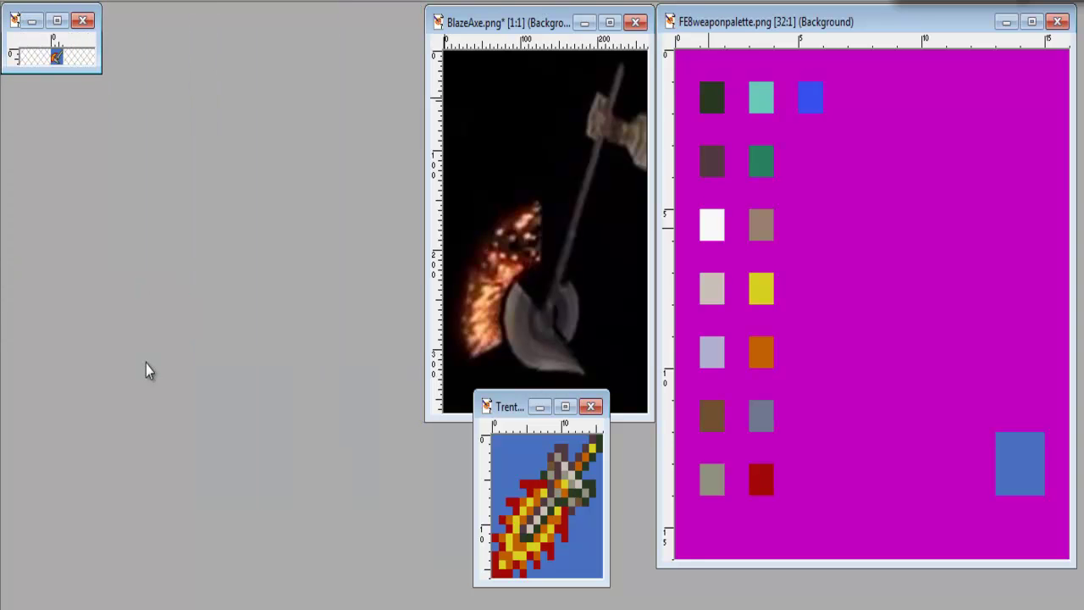
Widen the middle of the flame's yellow highlight with extra yellow pixels, comparing the axe at icon size
key(plus)
key(plus)
key(plus)
key(plus)
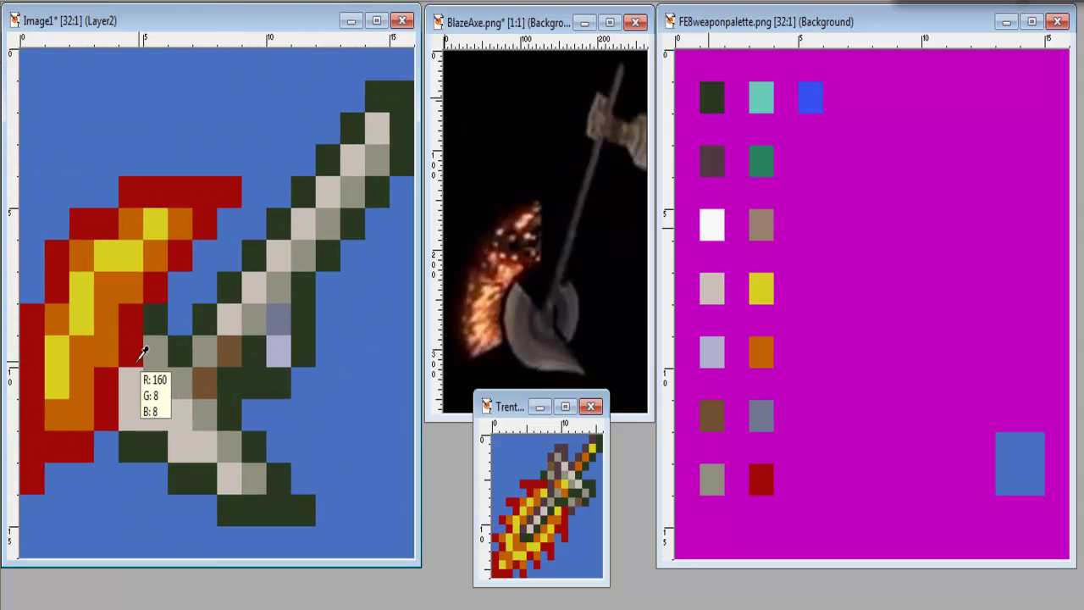
key(minus)
key(minus)
key(minus)
key(minus)
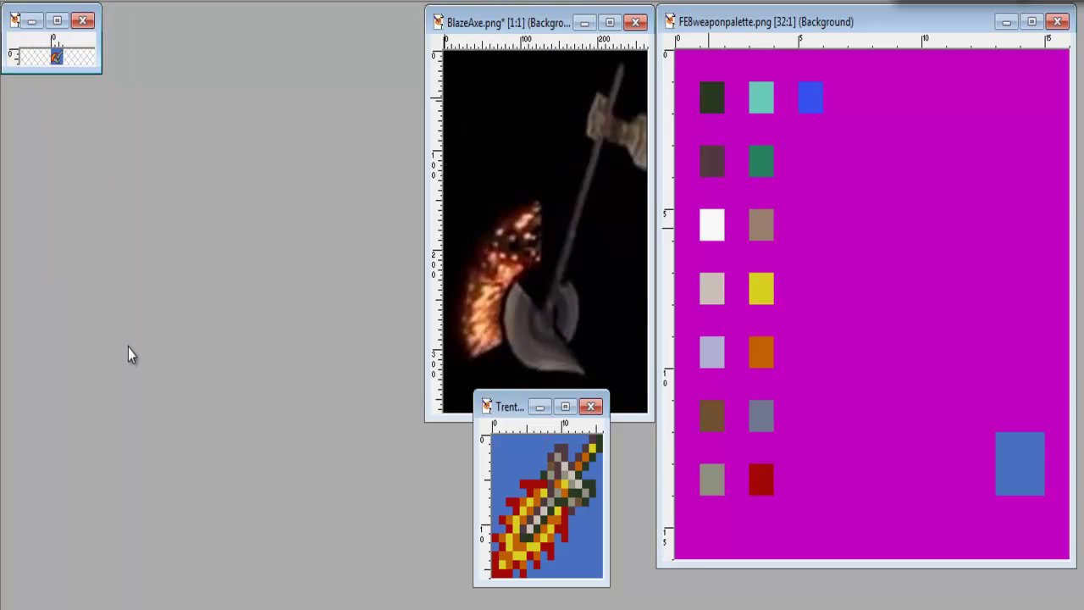
key(plus)
key(plus)
key(plus)
key(plus)
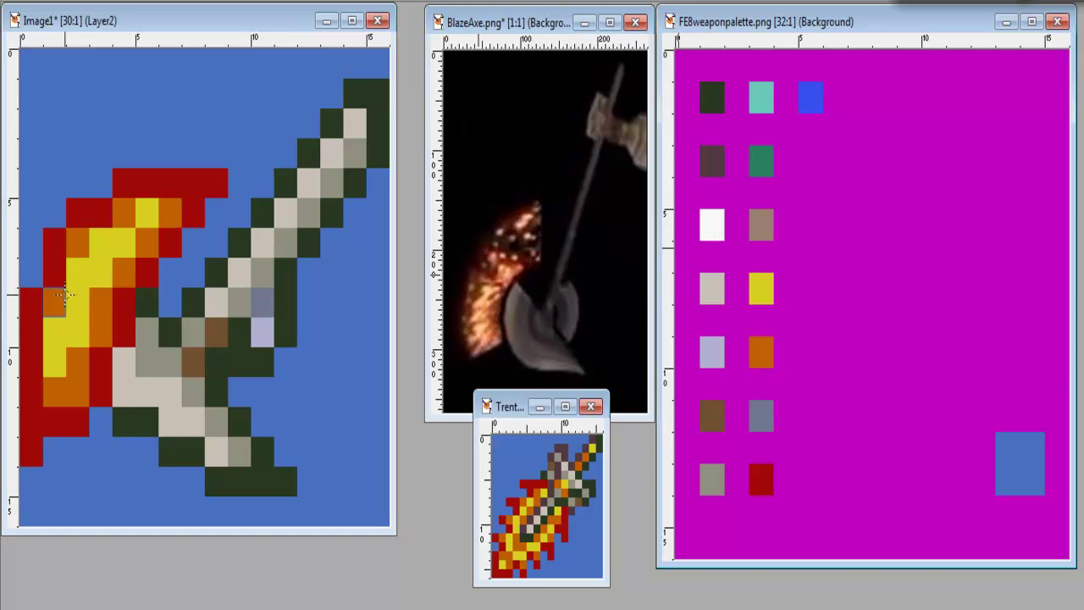
Add three white pixels along the outer side of the flame's yellow highlight and check the axe at icon size
click(55, 332)
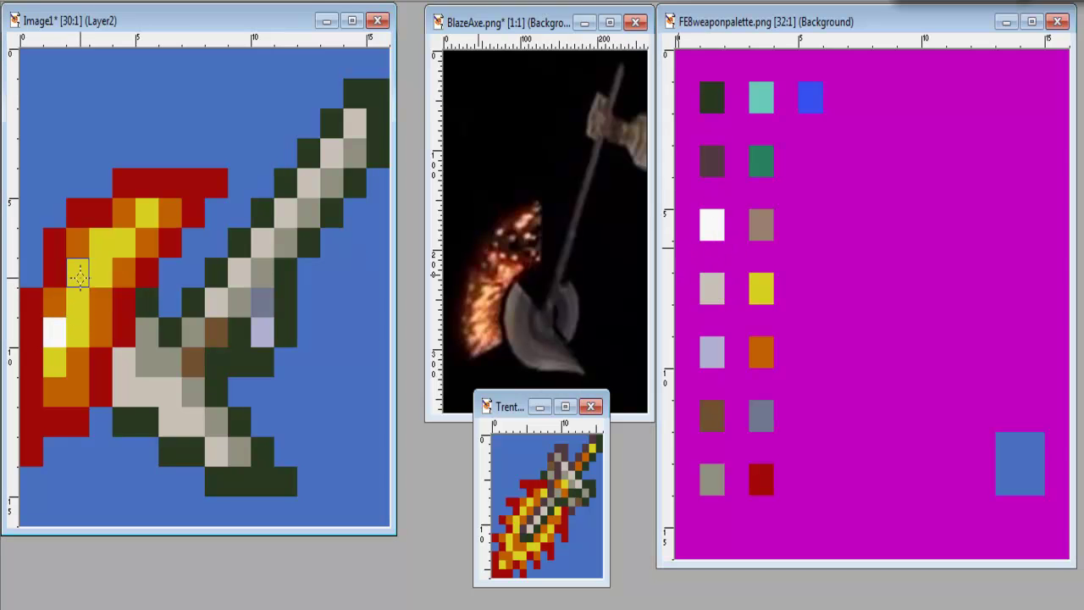
click(77, 272)
click(100, 244)
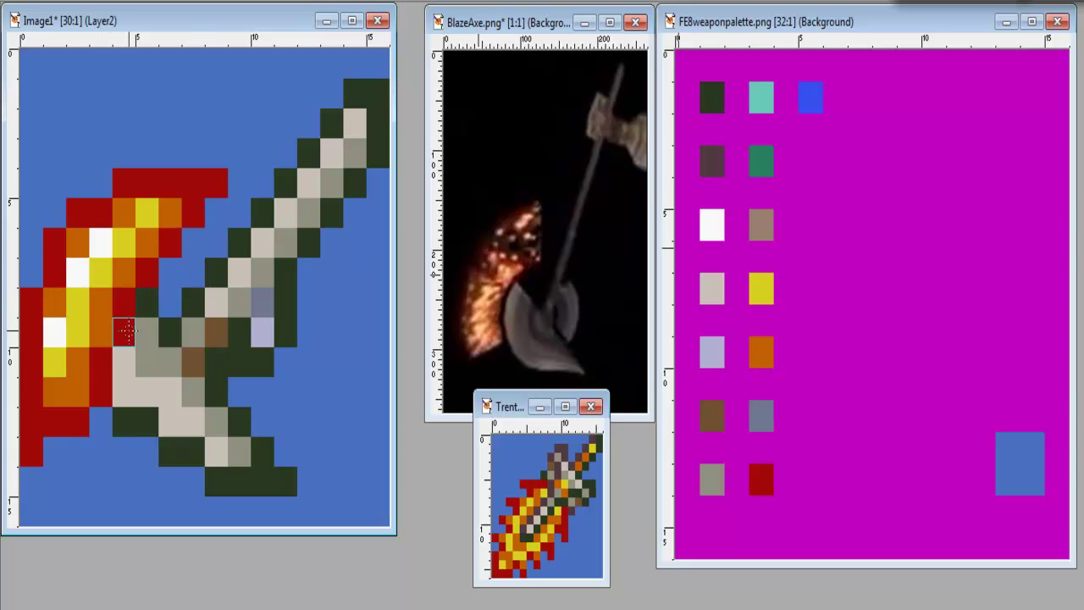
scroll(82, 347, down, 15)
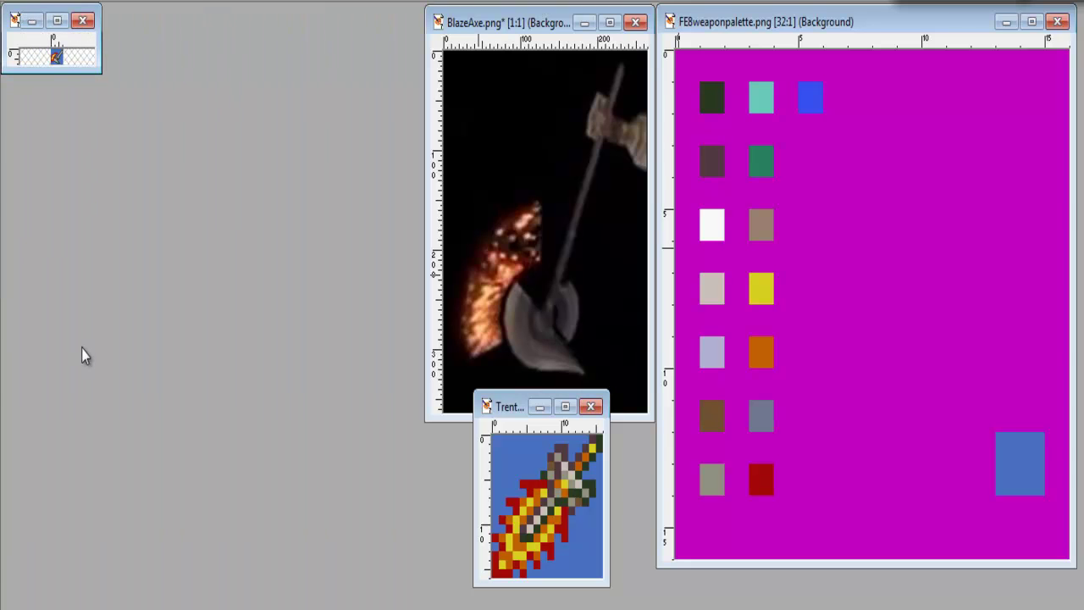
key(plus)
key(plus)
key(plus)
key(plus)
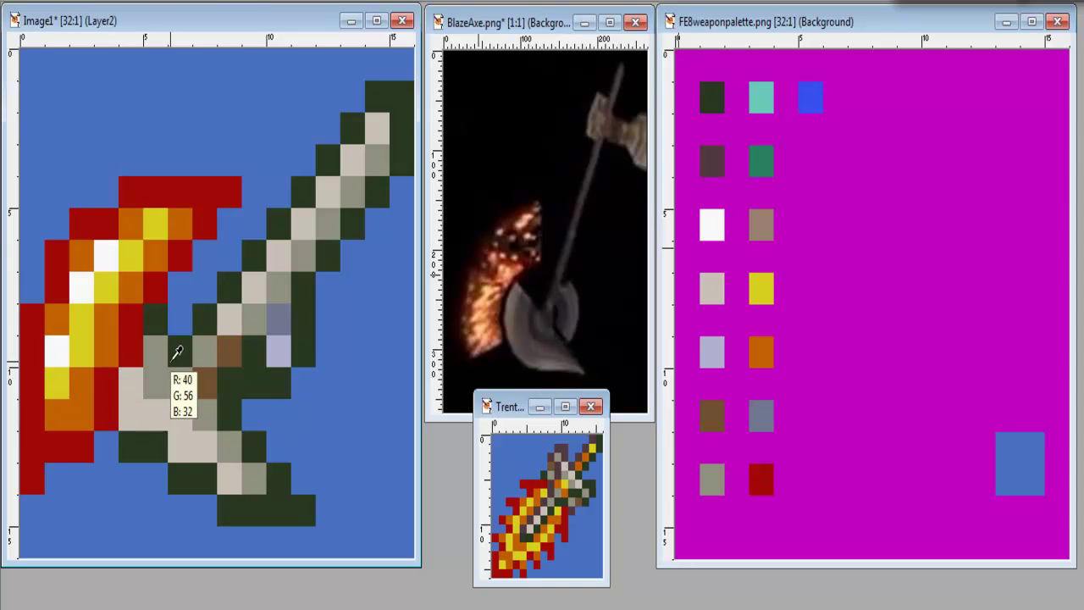
key(minus)
key(minus)
key(minus)
key(minus)
Undo the three white highlight pixels in the flame and compare the axe at icon size
scroll(170, 357, up, 8)
key(ctrl+z)
key(ctrl+z)
key(ctrl+z)
scroll(141, 323, down, 3)
key(minus)
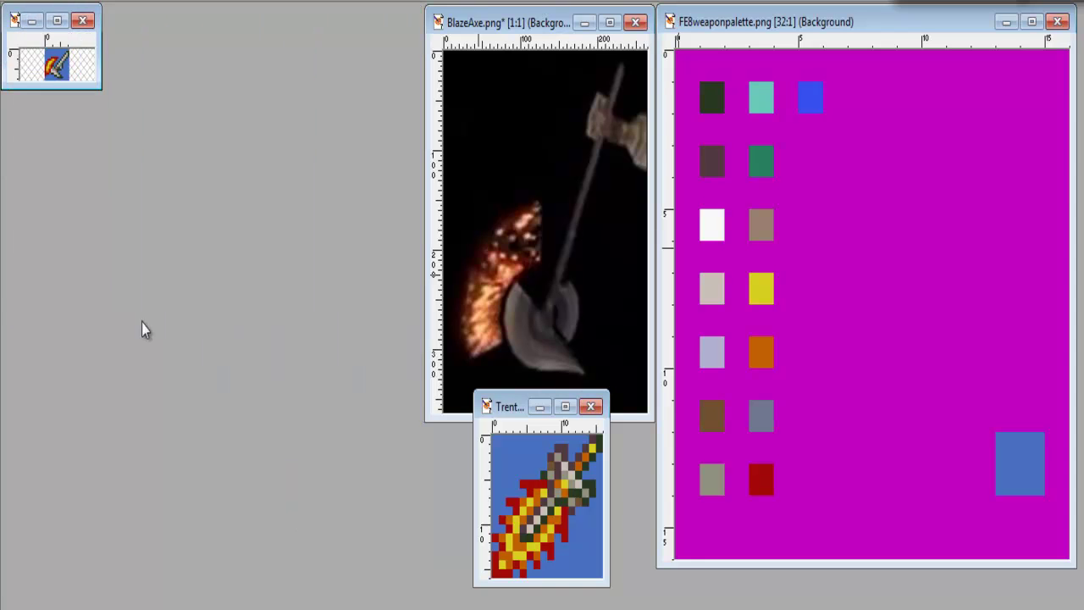
key(plus)
key(plus)
key(plus)
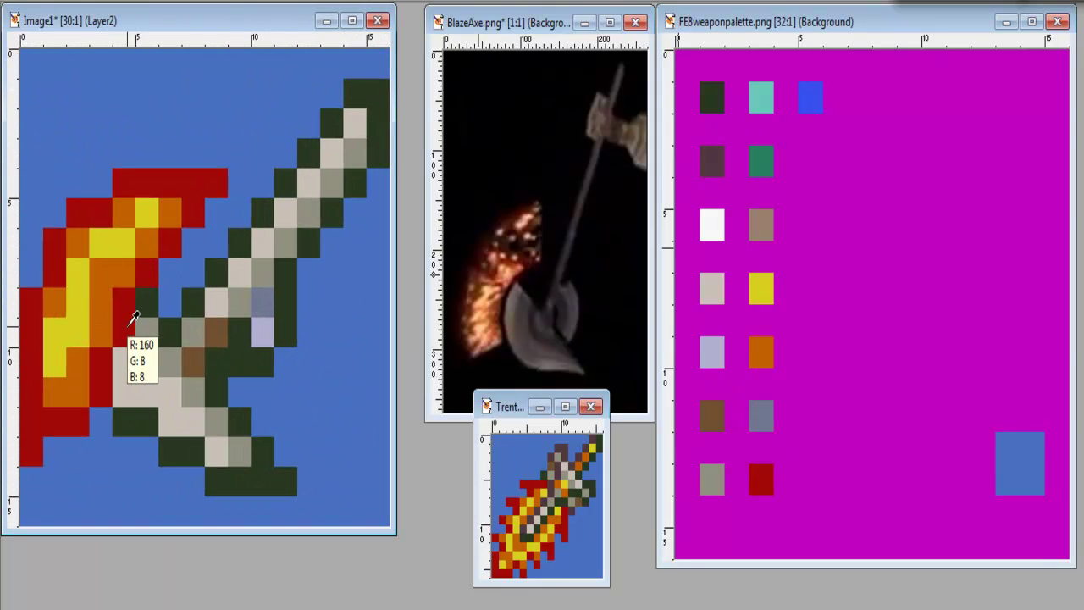
Try yellow pixels along the flame's inner side and lower end, undo the last one and check at icon size
click(106, 320)
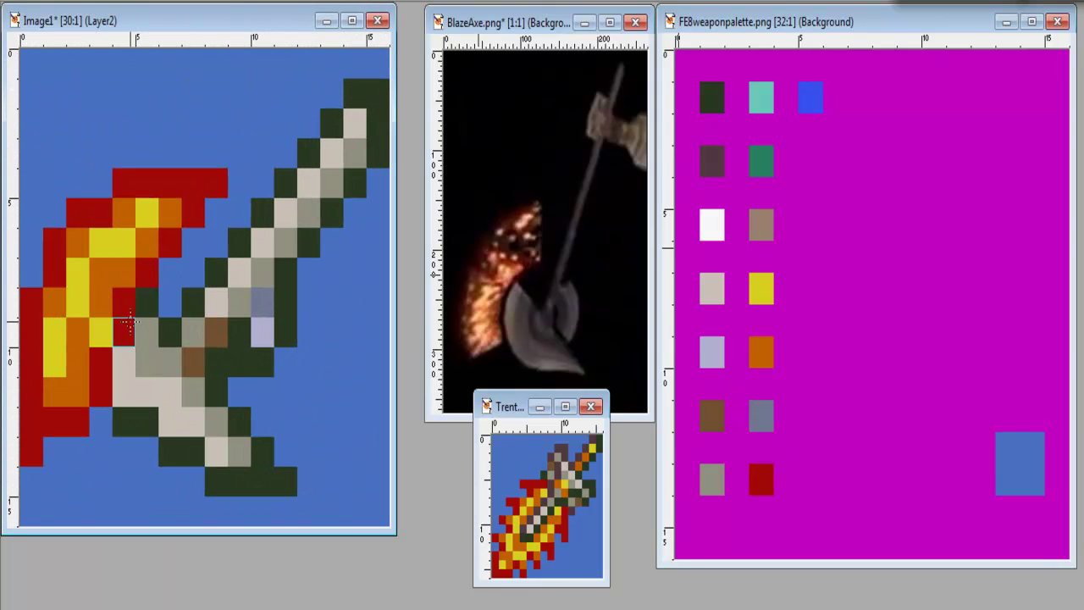
click(78, 389)
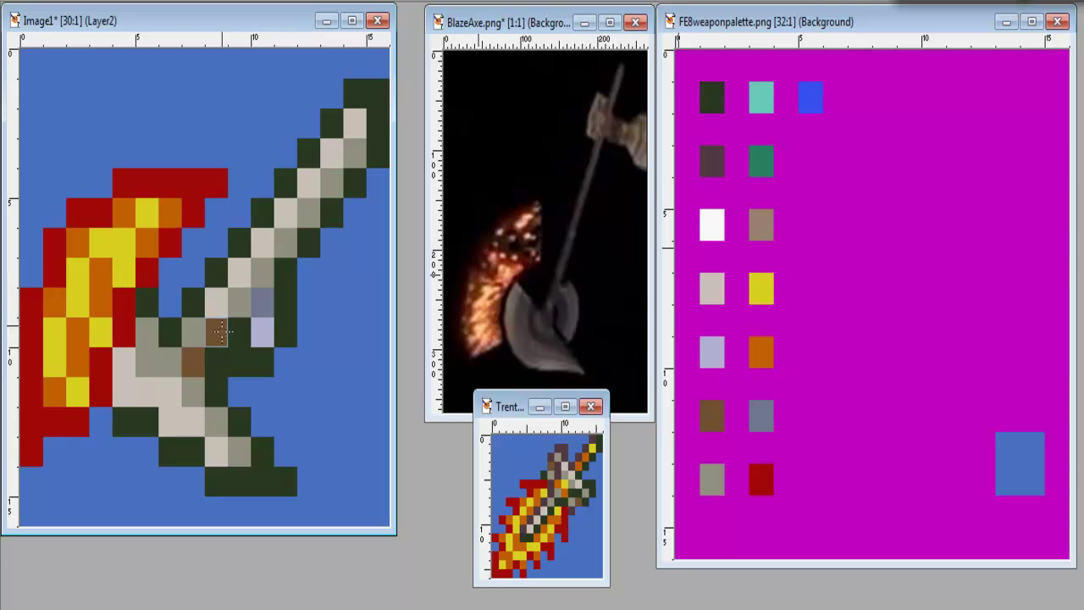
key(ctrl+z)
scroll(166, 330, down, 10)
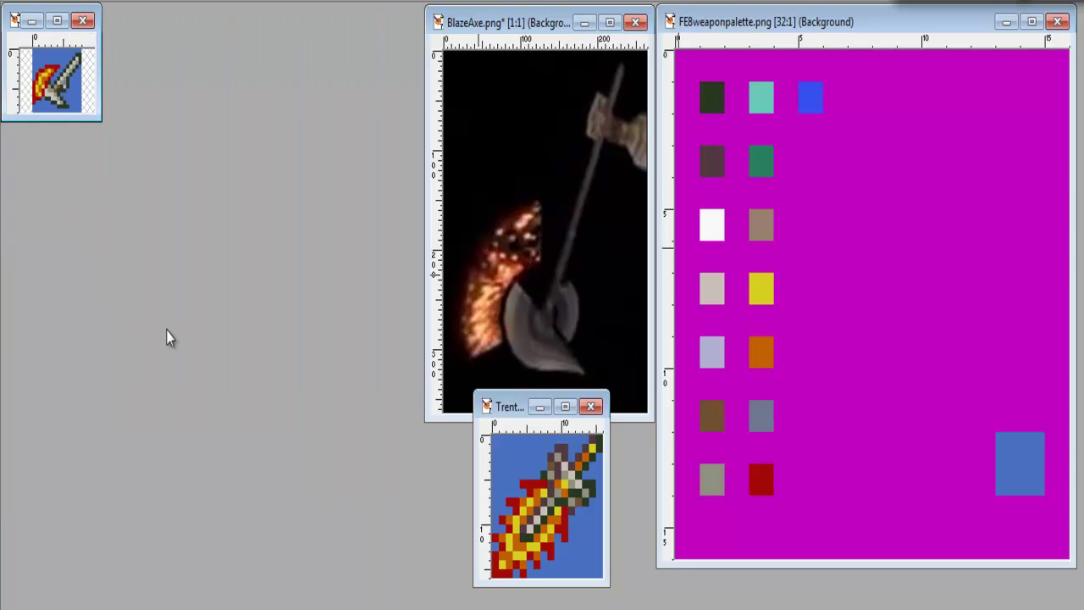
key(plus)
key(plus)
key(plus)
key(plus)
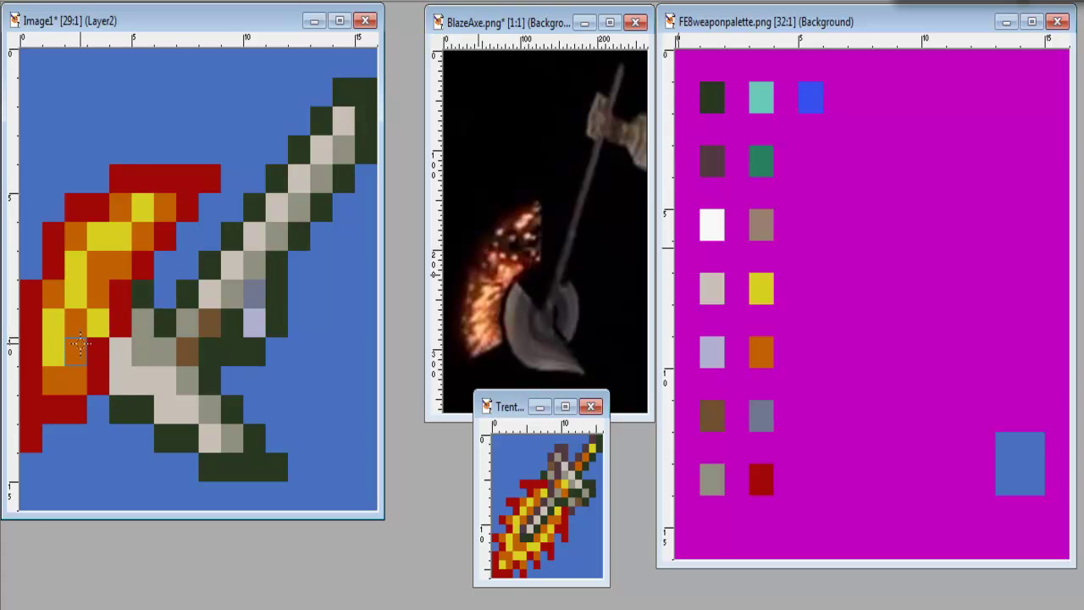
Try more yellow pixels at the flame's lower end, and repaint the flame's whole interior orange
click(74, 351)
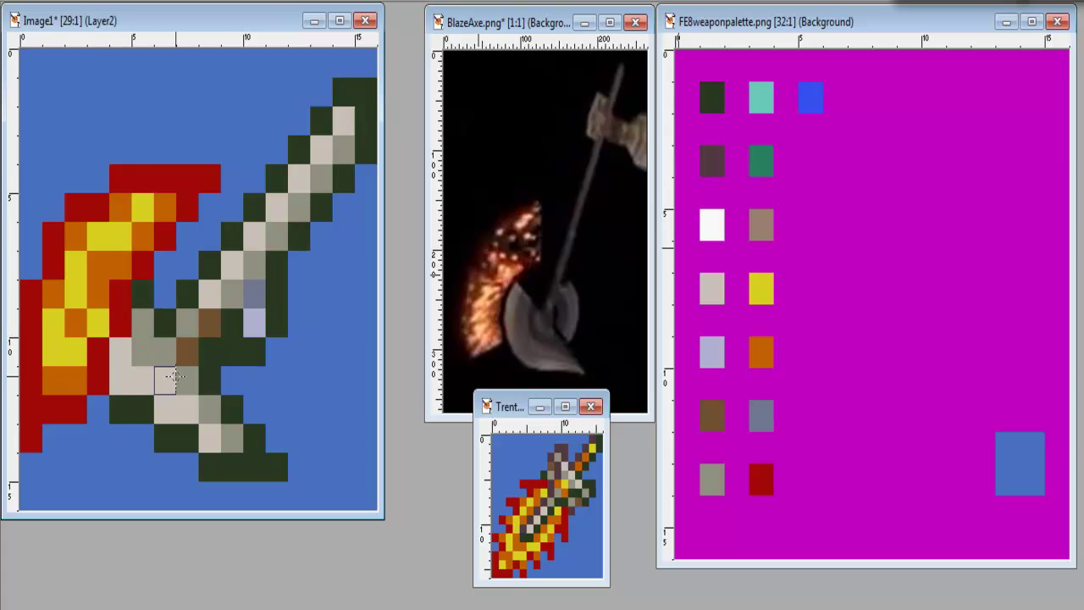
click(64, 376)
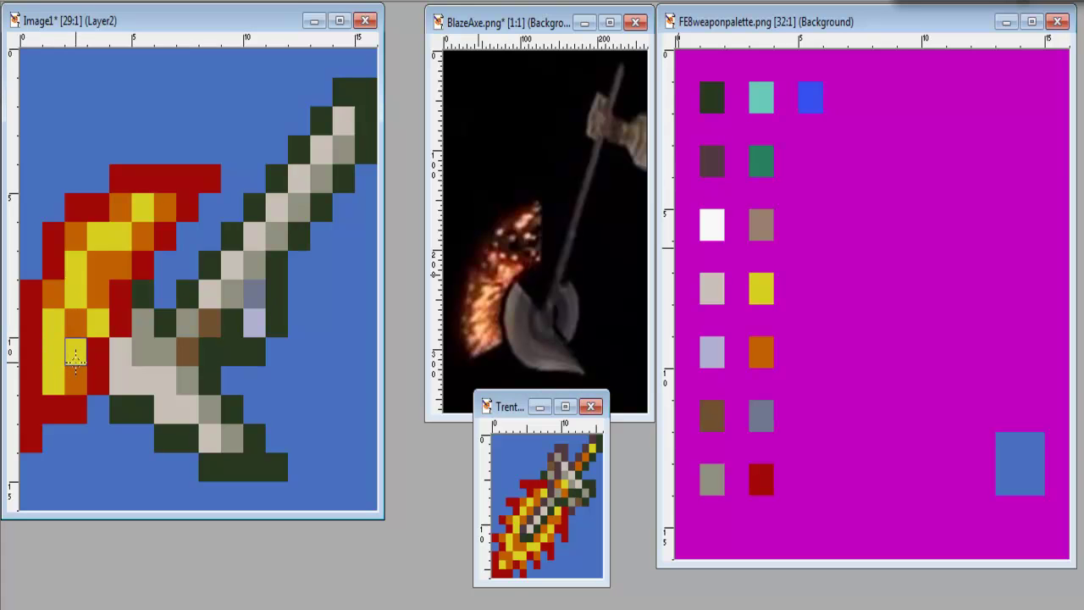
mouse_move(142, 210)
mouse_down()
mouse_move(99, 235)
mouse_move(82, 282)
mouse_move(98, 320)
mouse_move(73, 321)
mouse_move(60, 371)
mouse_up()
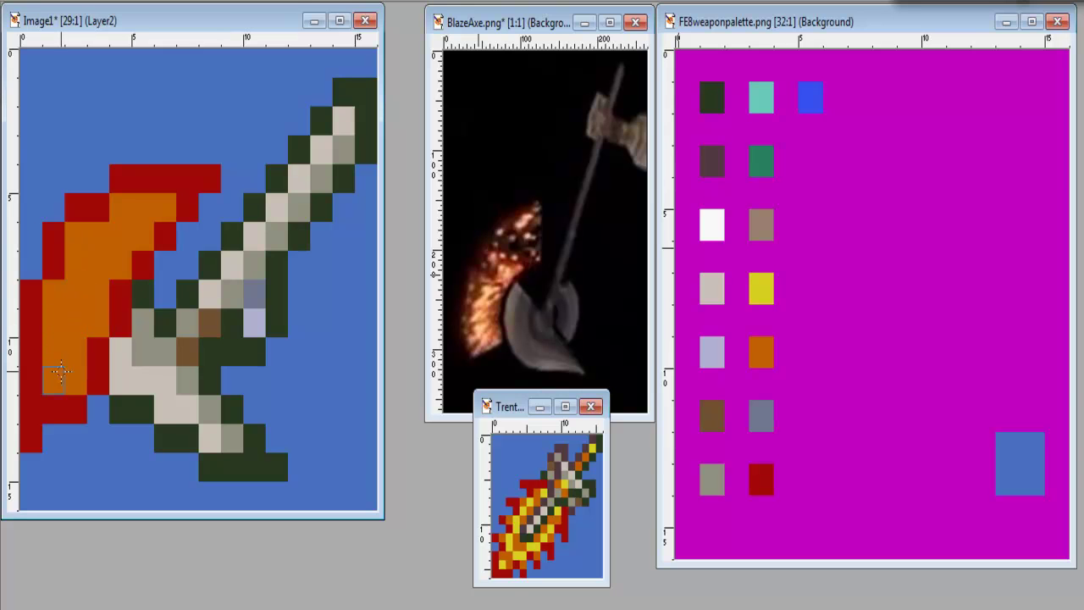
Paint a new stepped yellow highlight from the flame's upper end to its lower end and check it at icon size
click(97, 237)
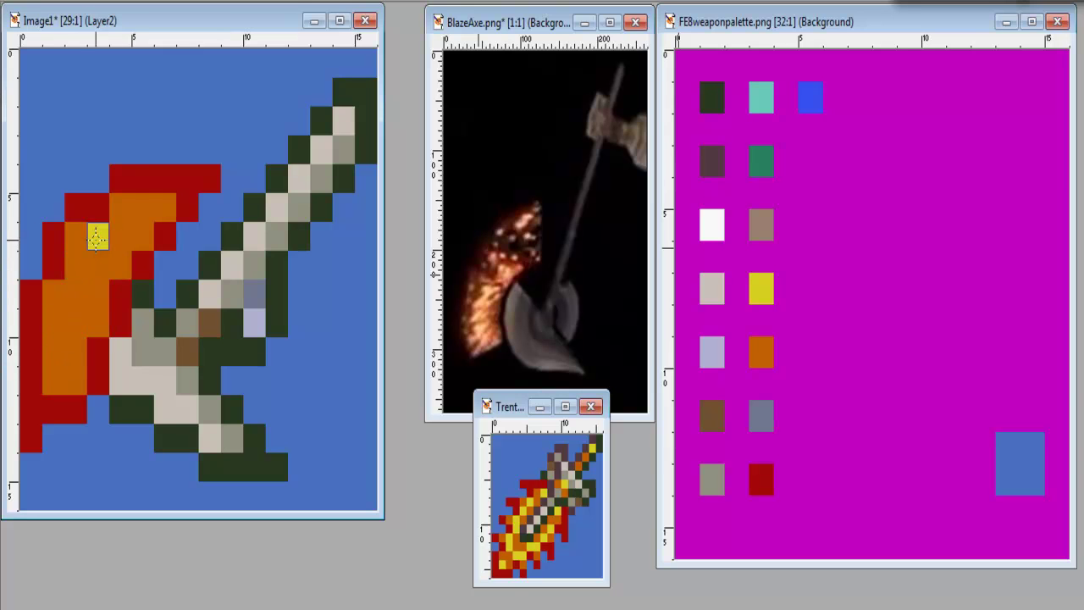
click(75, 265)
click(142, 207)
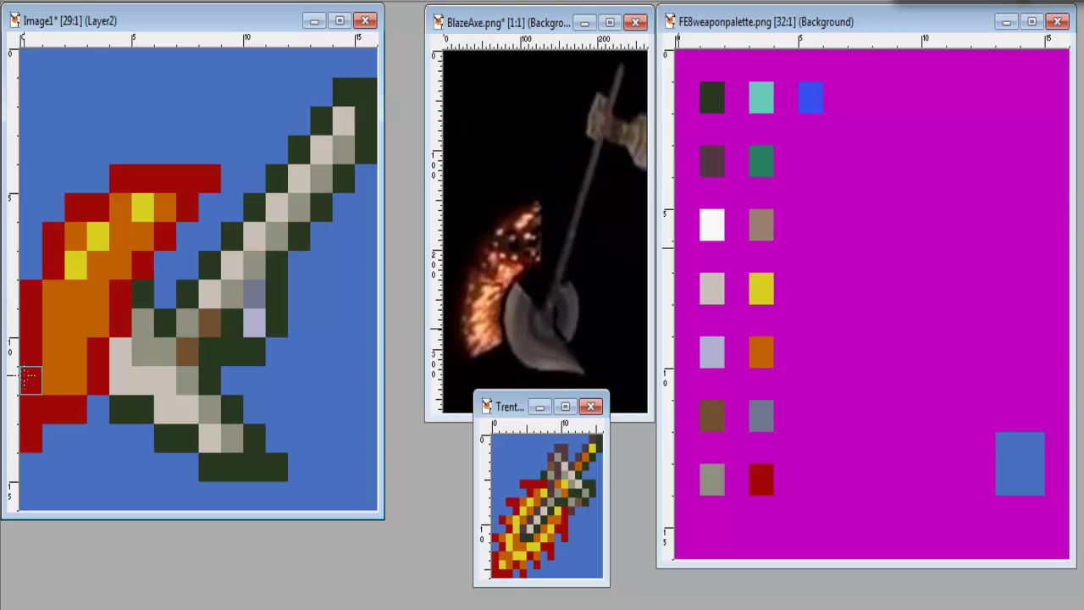
drag(53, 377, 52, 353)
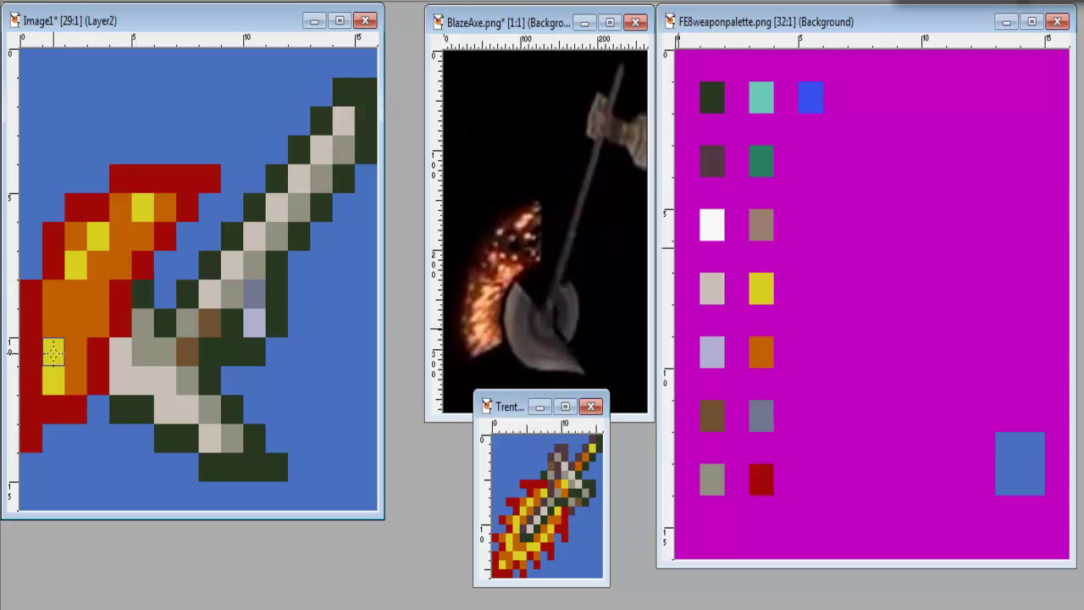
click(52, 322)
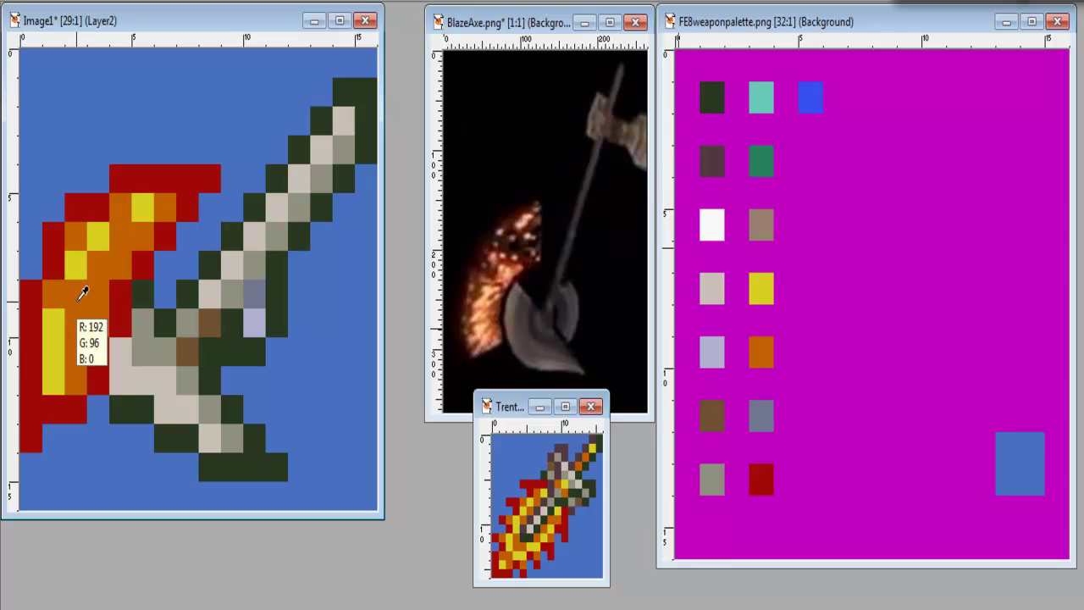
key(ctrl+z)
click(76, 322)
click(76, 296)
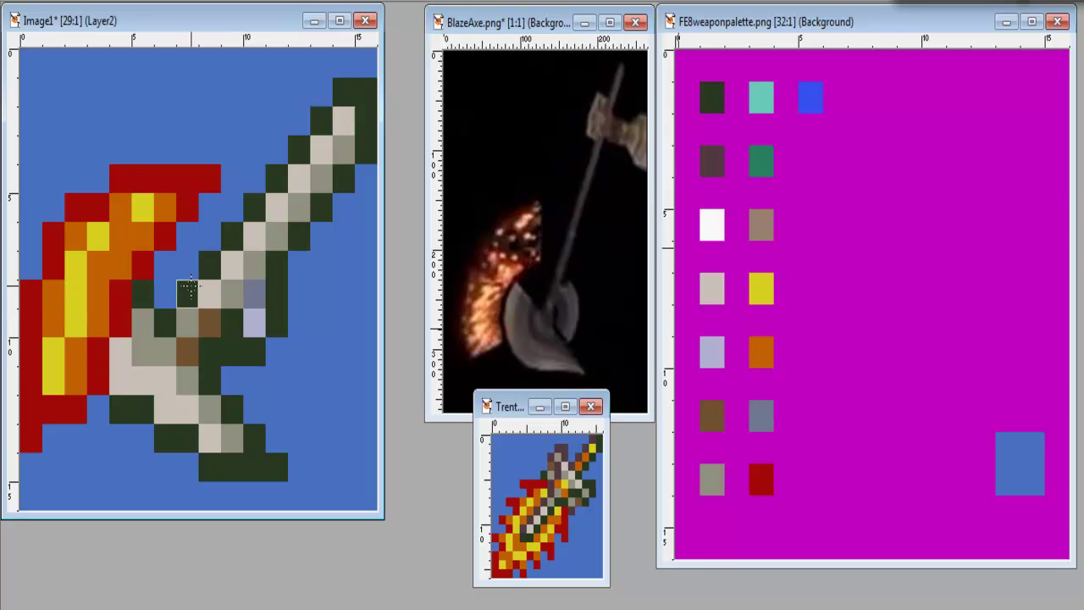
click(53, 323)
click(121, 236)
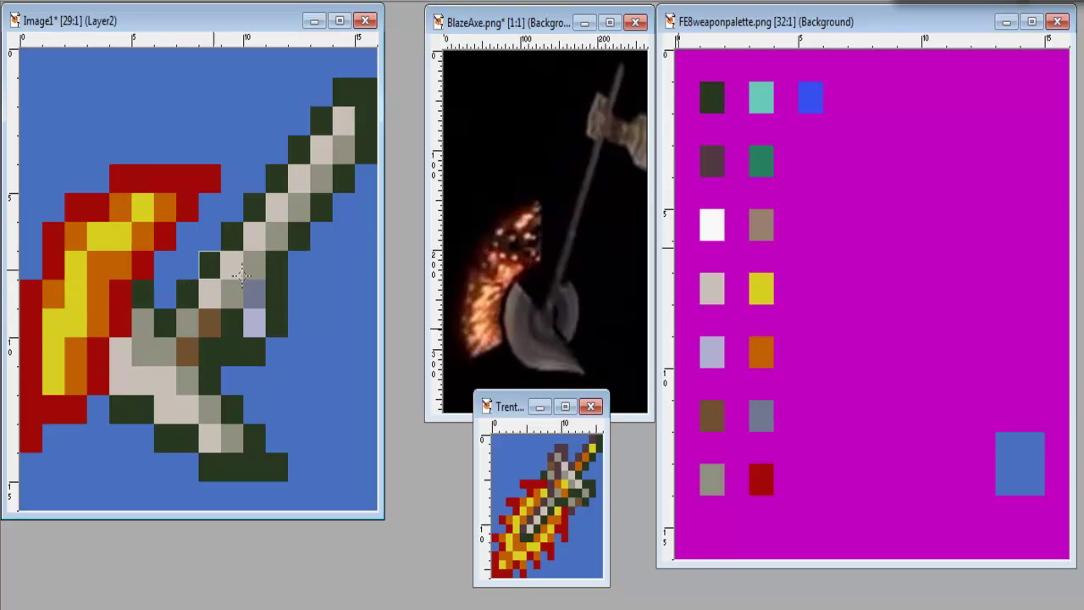
scroll(189, 338, down, 15)
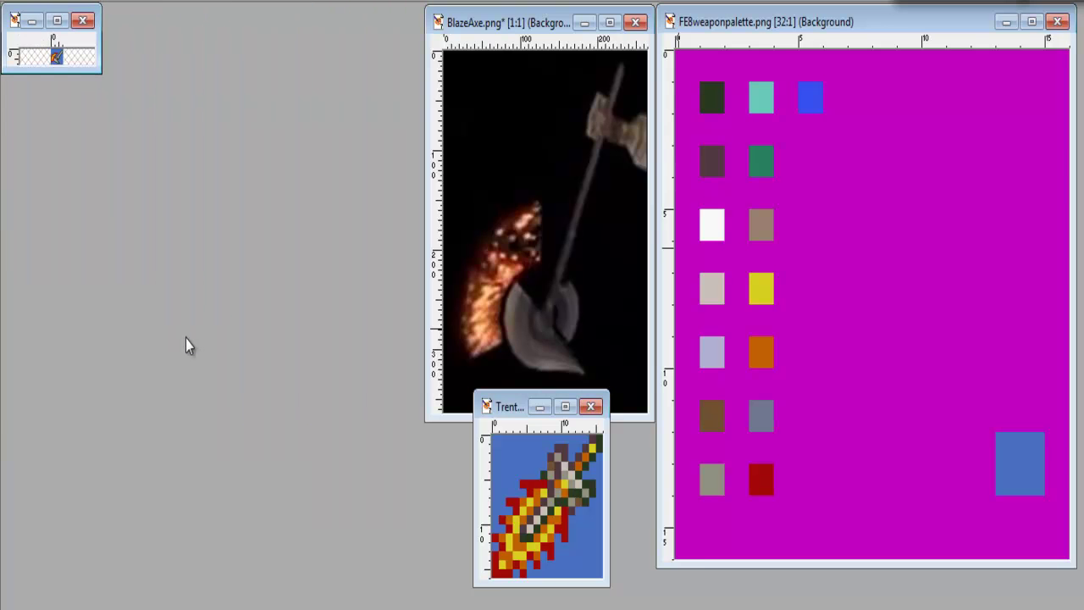
Stagger yellow and orange pixels in the lower flame, widen the upper highlight and check the axe at icon size
scroll(186, 339, up, 3)
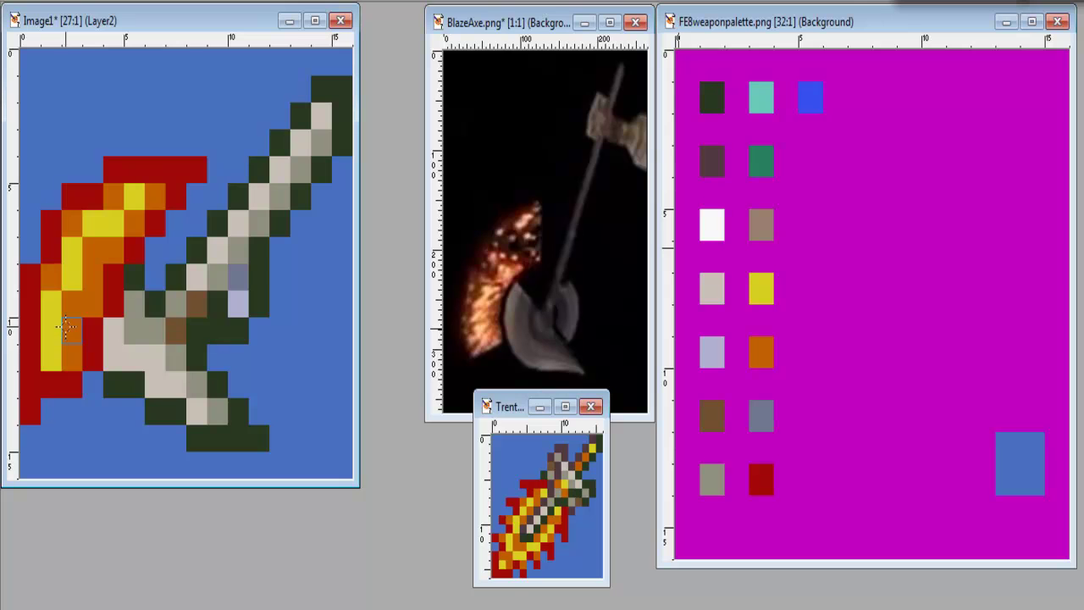
click(68, 329)
right_click(52, 330)
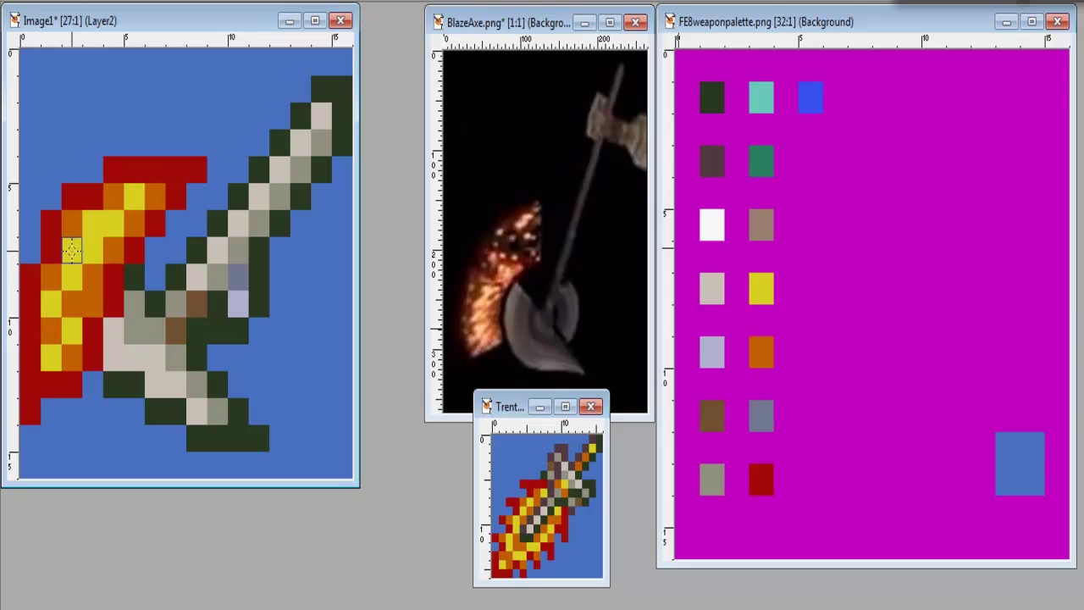
scroll(193, 278, down, 10)
scroll(191, 278, down, 3)
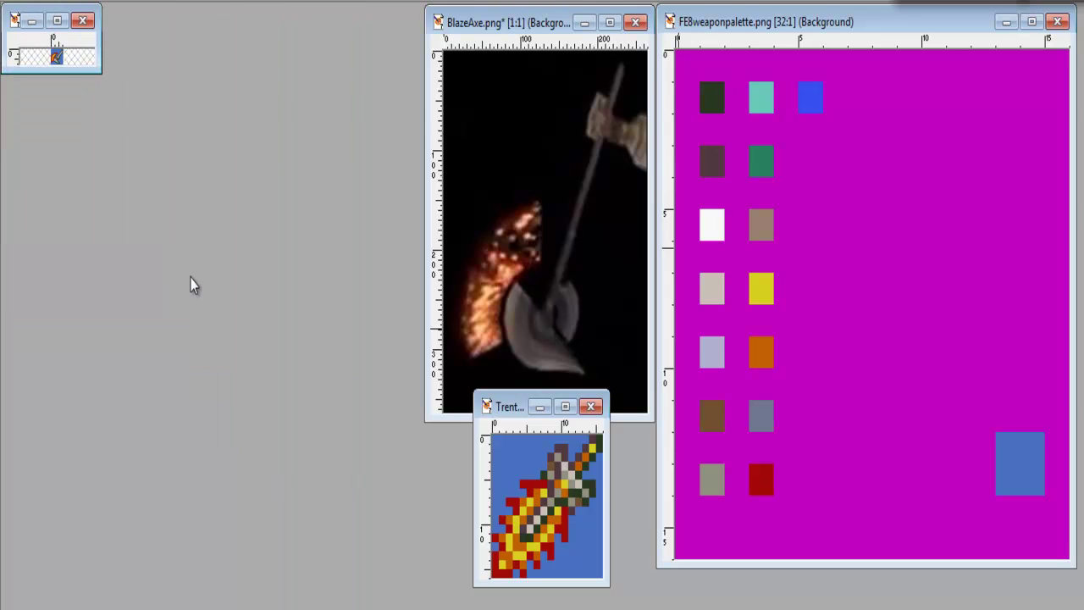
Rearrange the yellow and orange pixels through the flame's middle and lower end, comparing the axe at icon size
scroll(192, 305, up, 8)
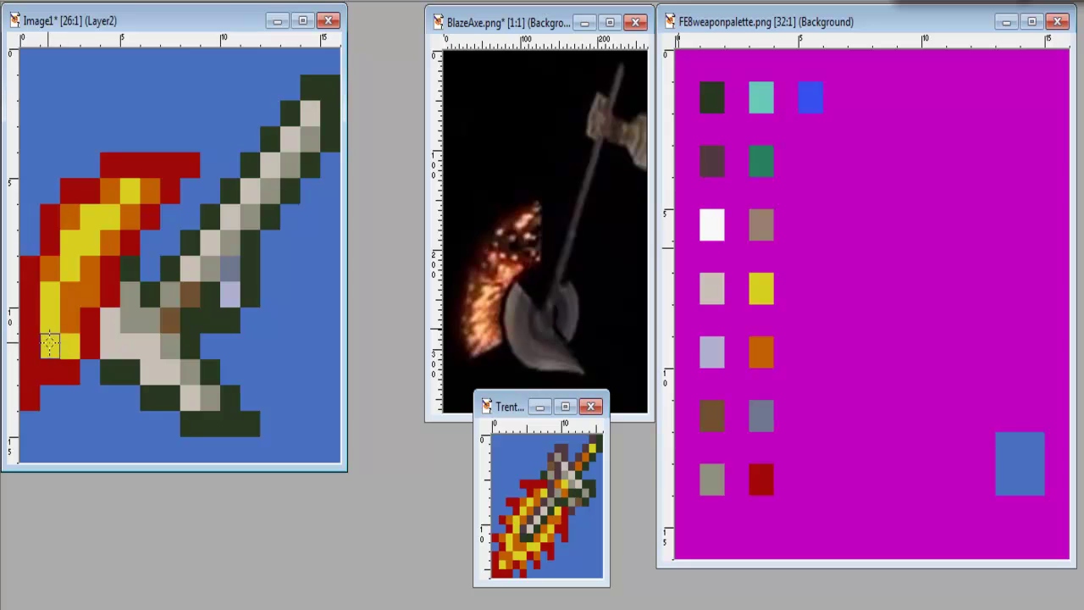
scroll(161, 328, down, 8)
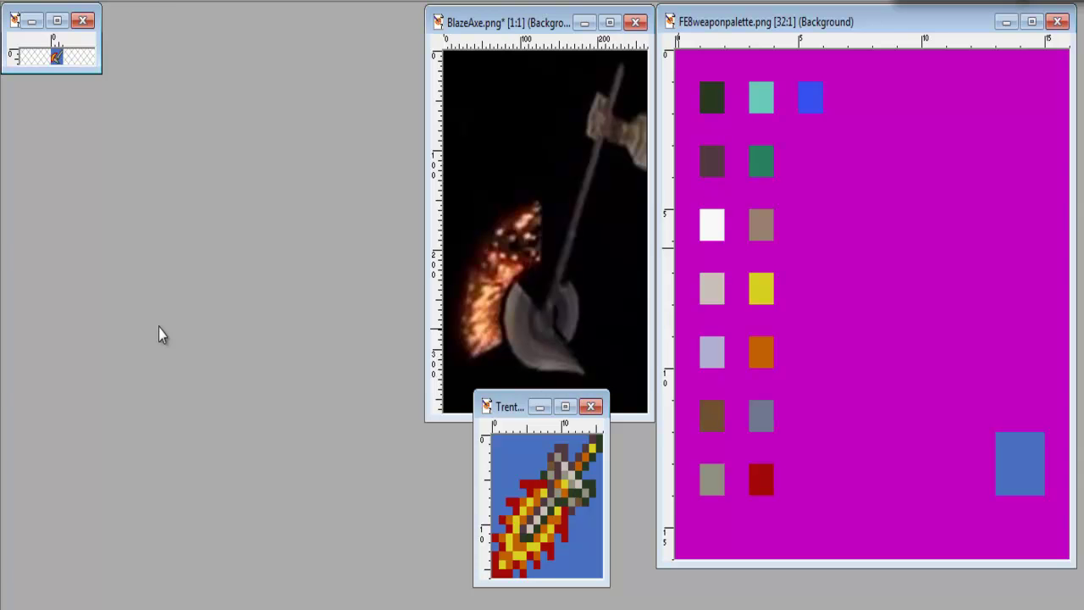
scroll(158, 328, up, 8)
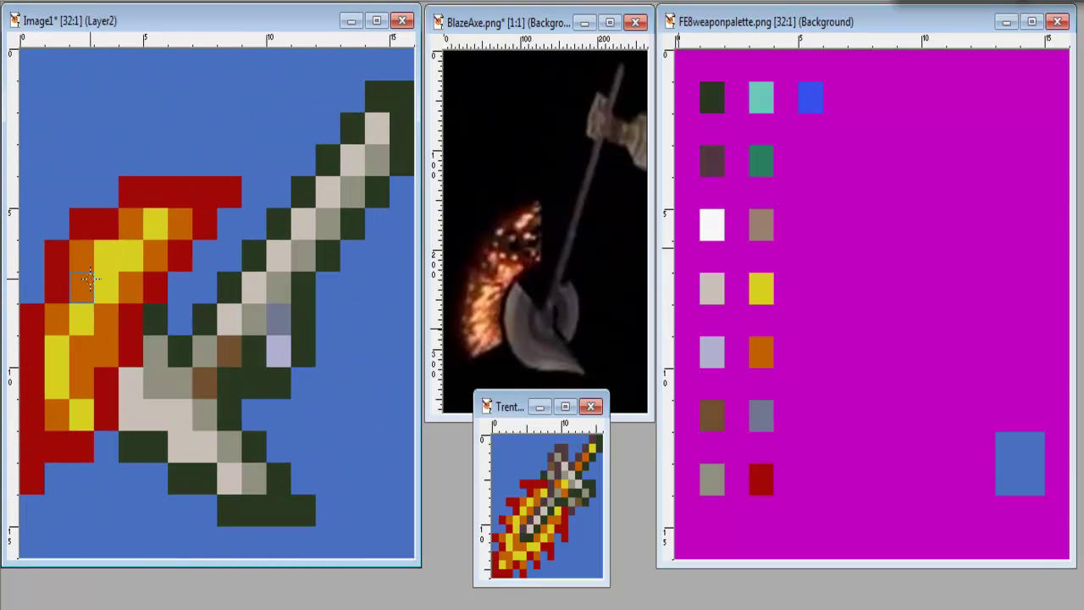
scroll(194, 389, down, 8)
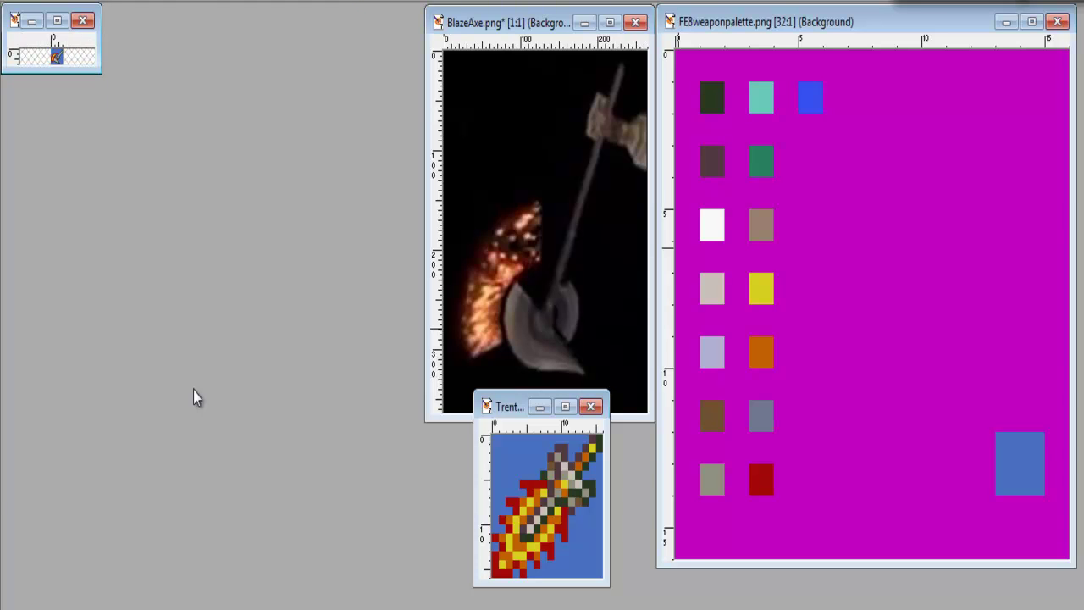
scroll(193, 390, up, 7)
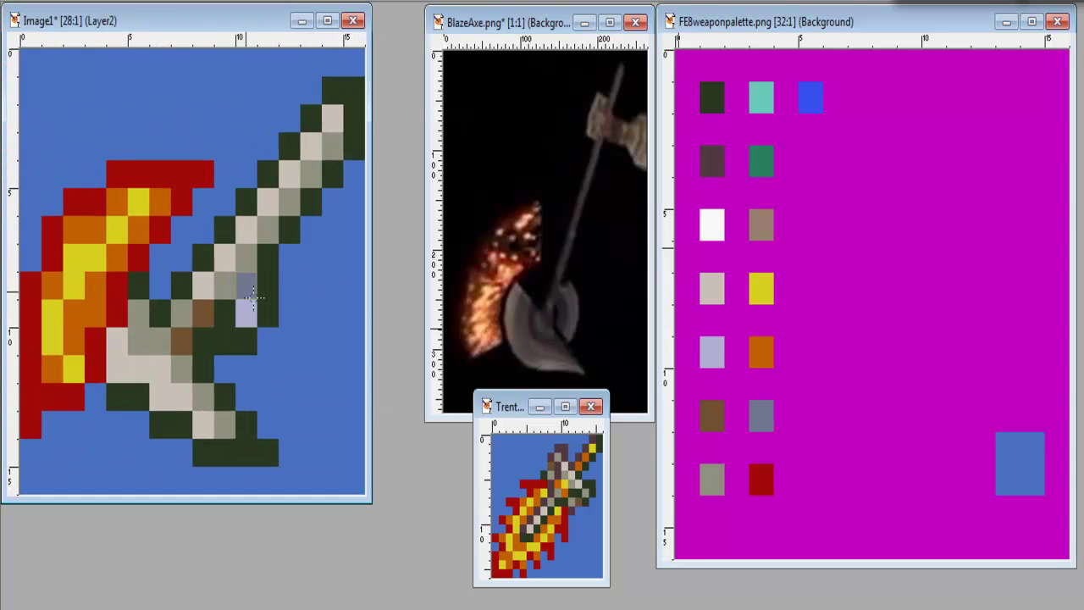
Try shifting the yellow pixels at the flame's upper end towards the handle, comparing the axe at icon size
scroll(256, 325, down, 7)
scroll(256, 326, up, 7)
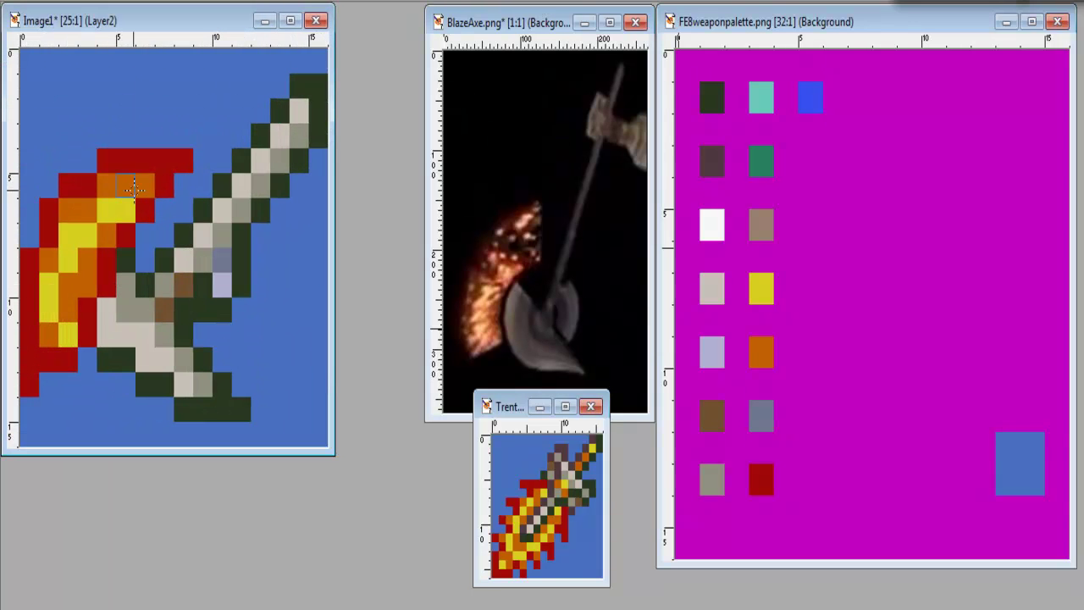
scroll(219, 329, down, 7)
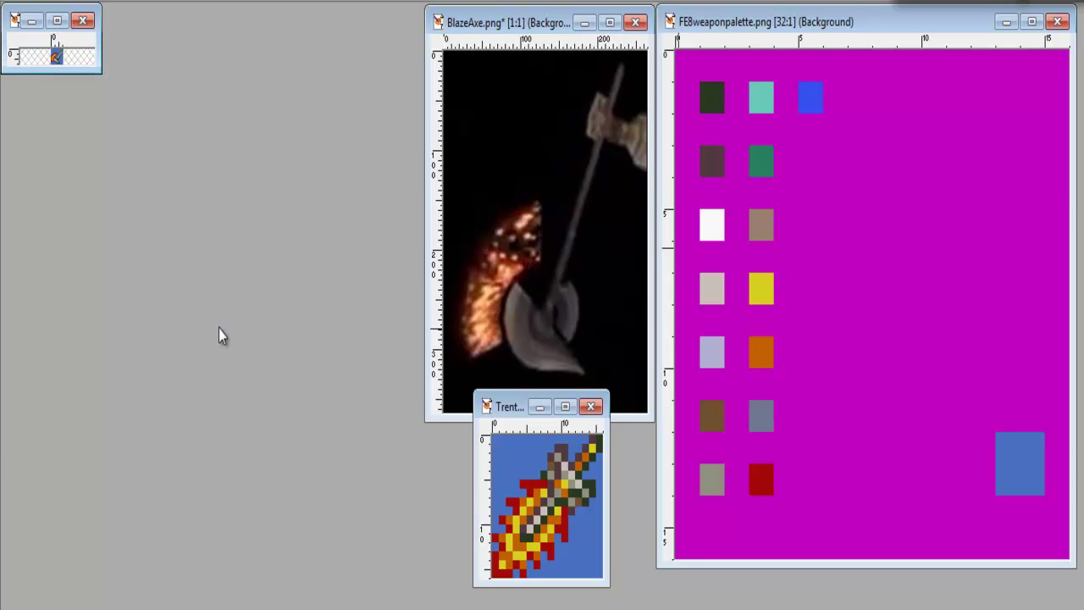
scroll(219, 329, up, 7)
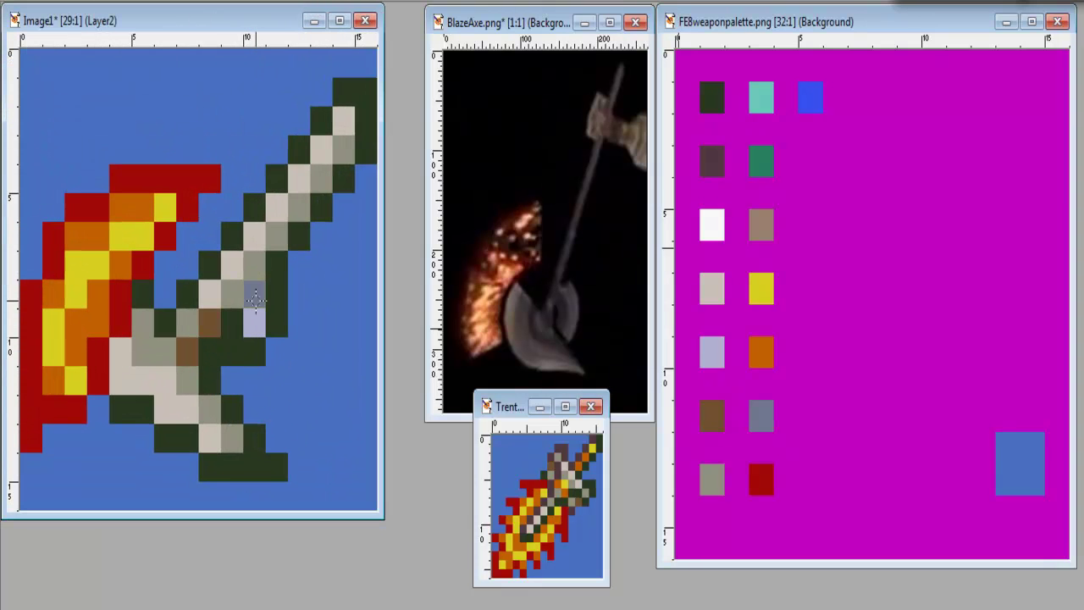
scroll(90, 254, up, 1)
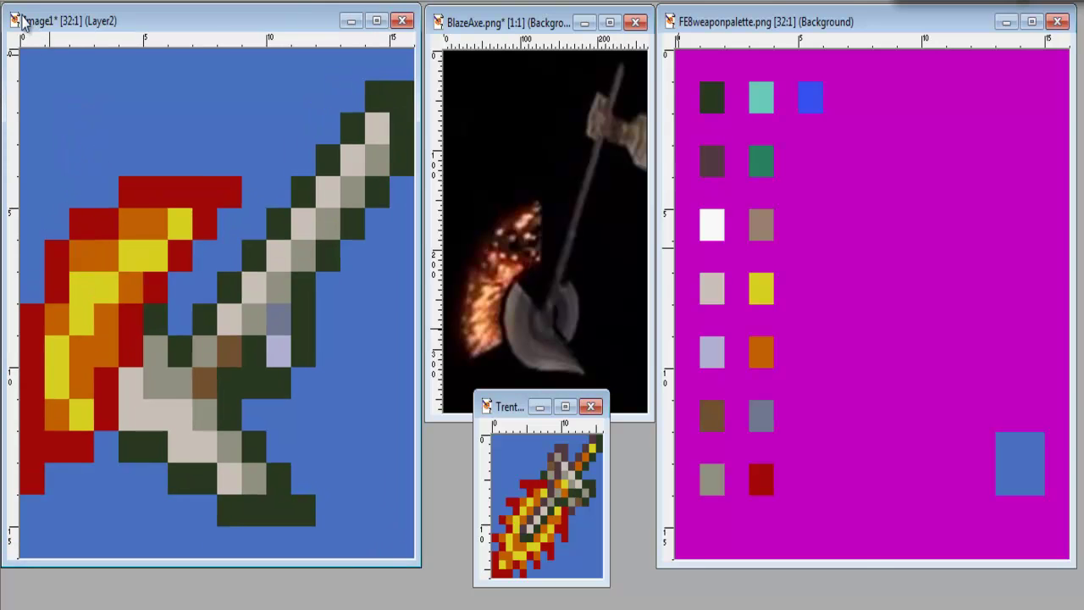
Open FE7HackWI-1.png as a further reference and examine its icons
key(ctrl+o)
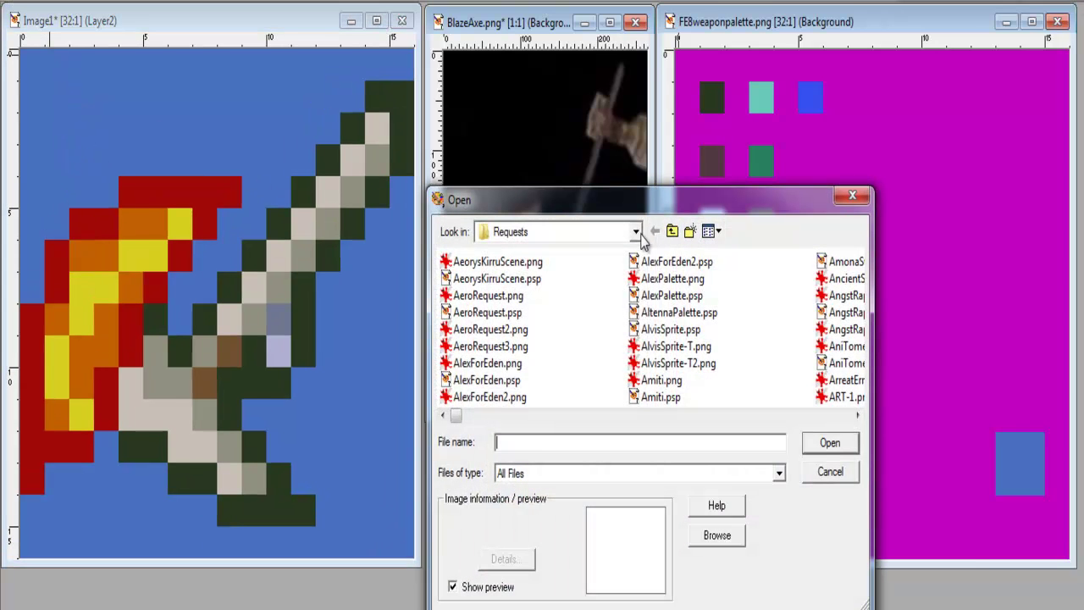
click(672, 231)
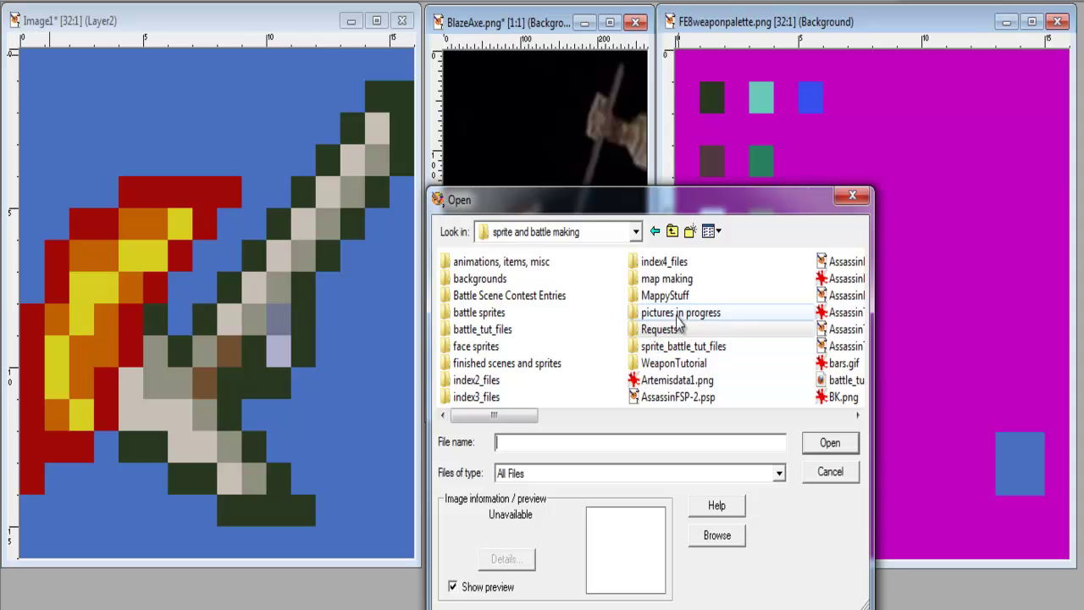
key(BackSpace)
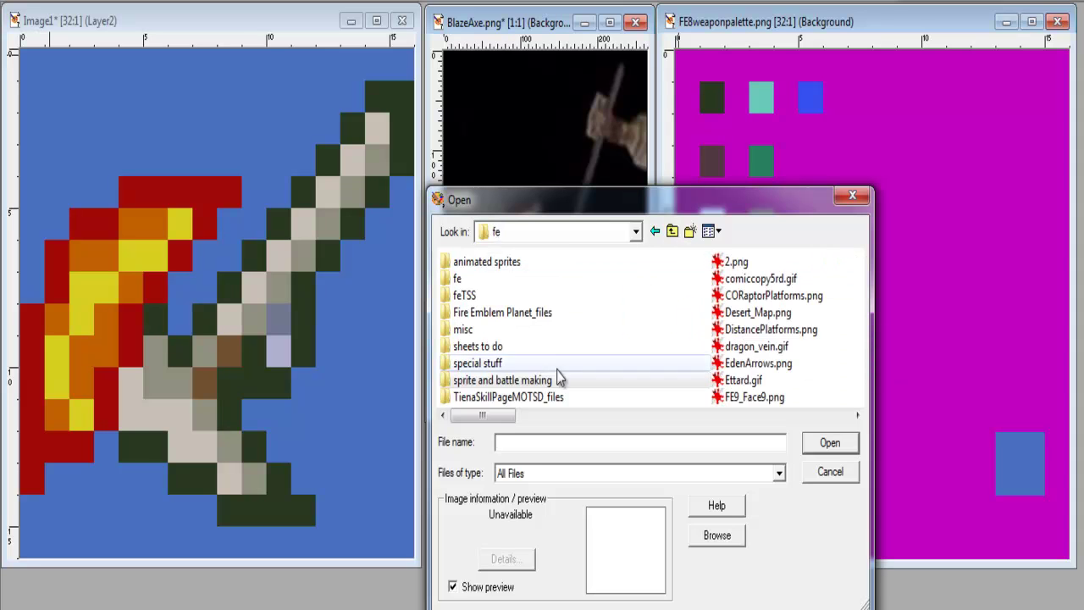
double_click(491, 368)
double_click(489, 261)
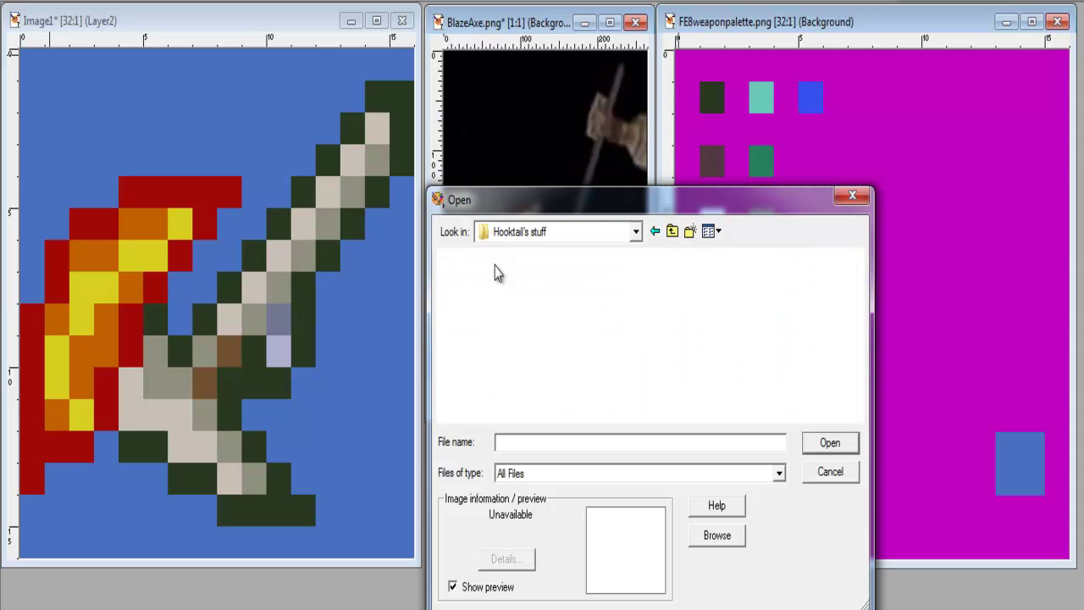
click(762, 416)
double_click(700, 381)
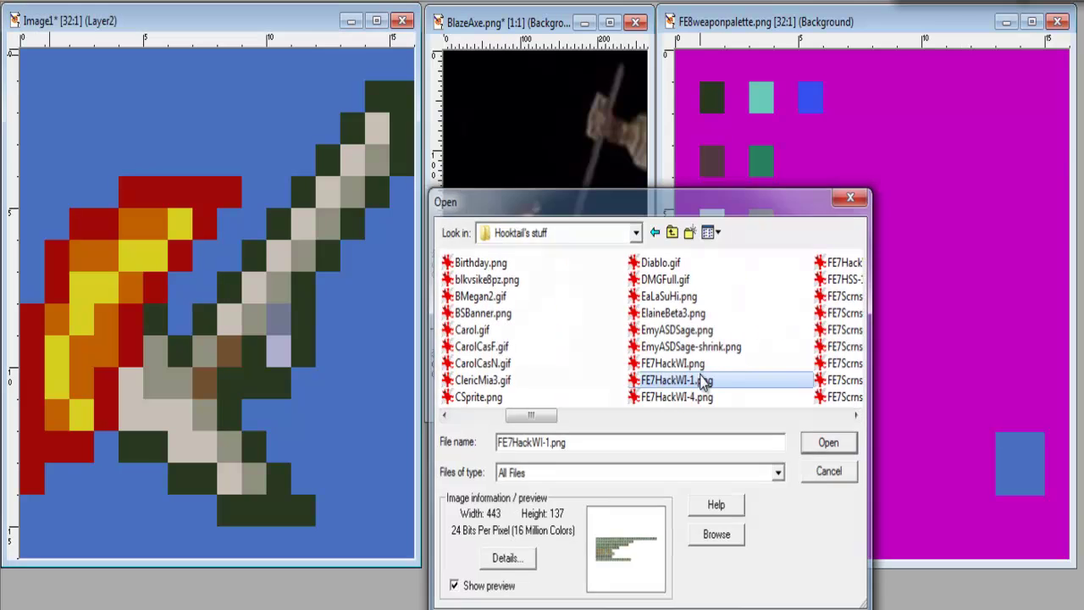
scroll(245, 221, up, 2)
scroll(575, 205, up, 1)
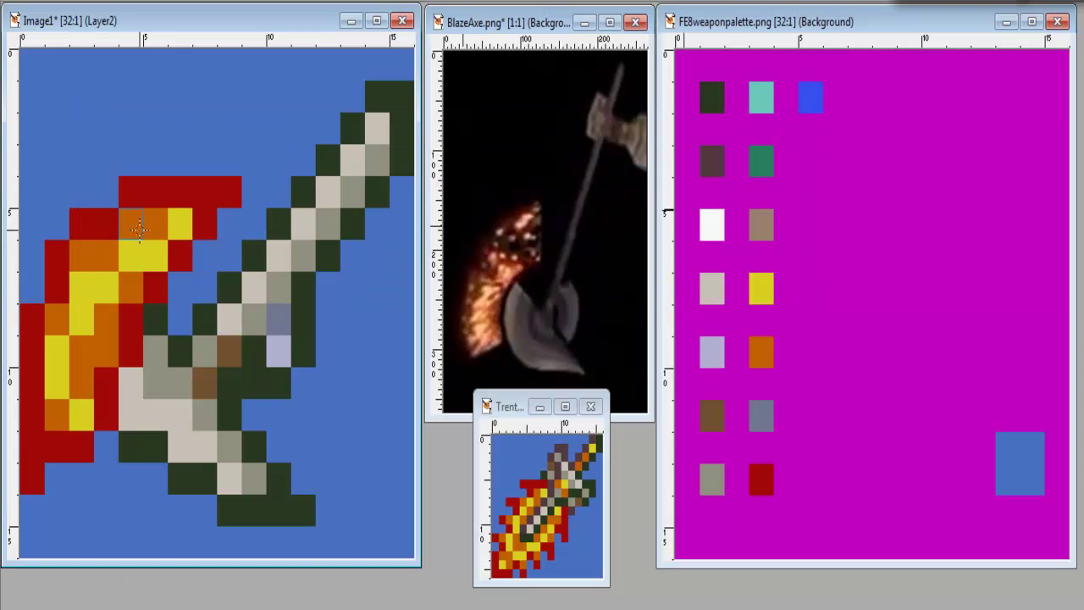
Repaint the flame's upper half with a narrow stepped yellow highlight surrounded by orange, comparing the axe at icon size
scroll(154, 328, down, 3)
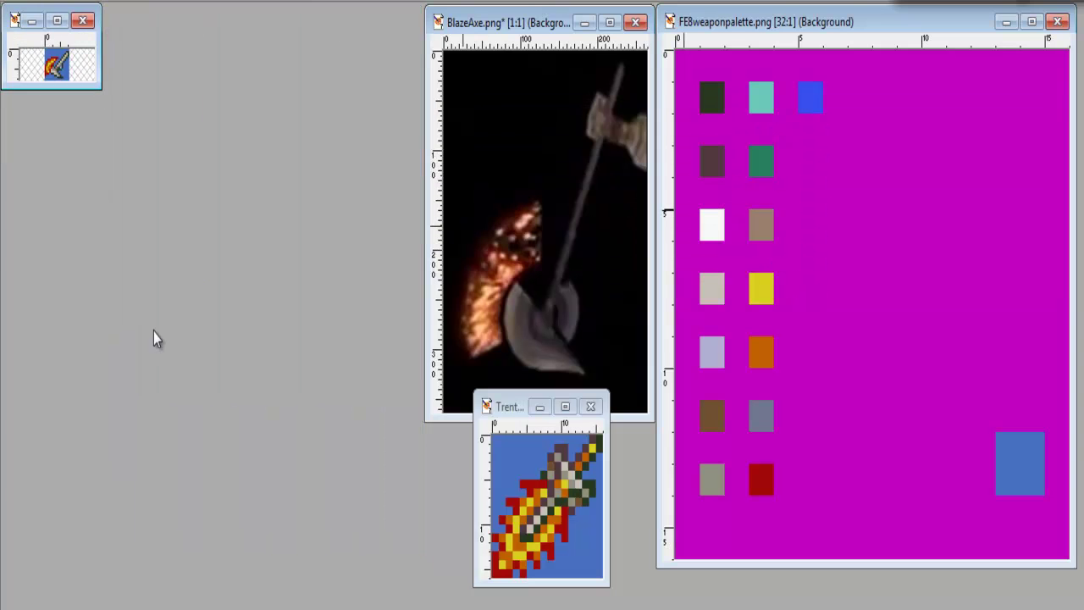
scroll(147, 341, up, 4)
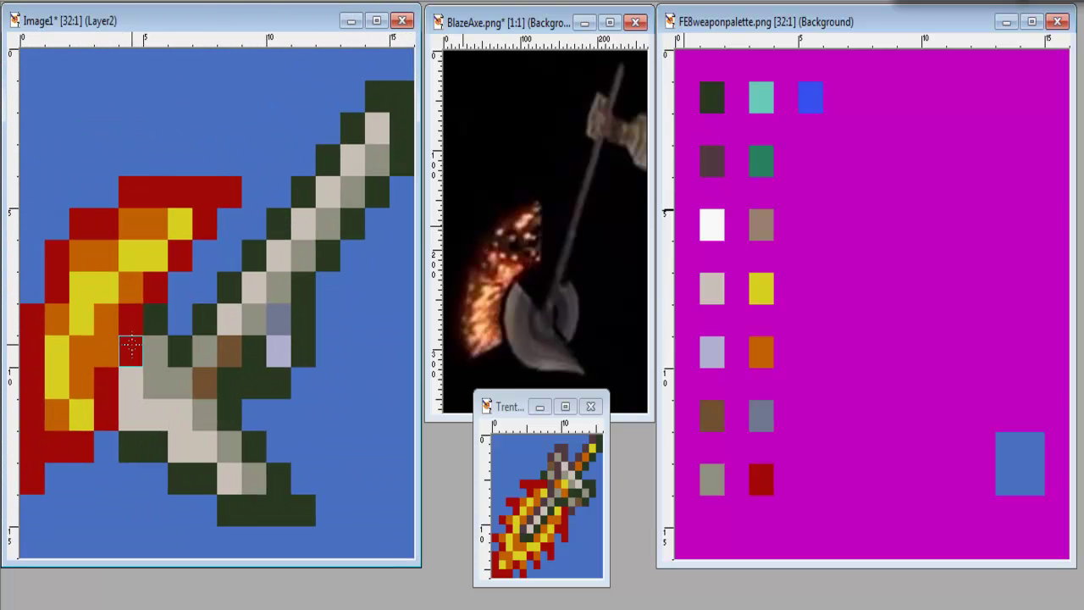
click(81, 288)
click(106, 288)
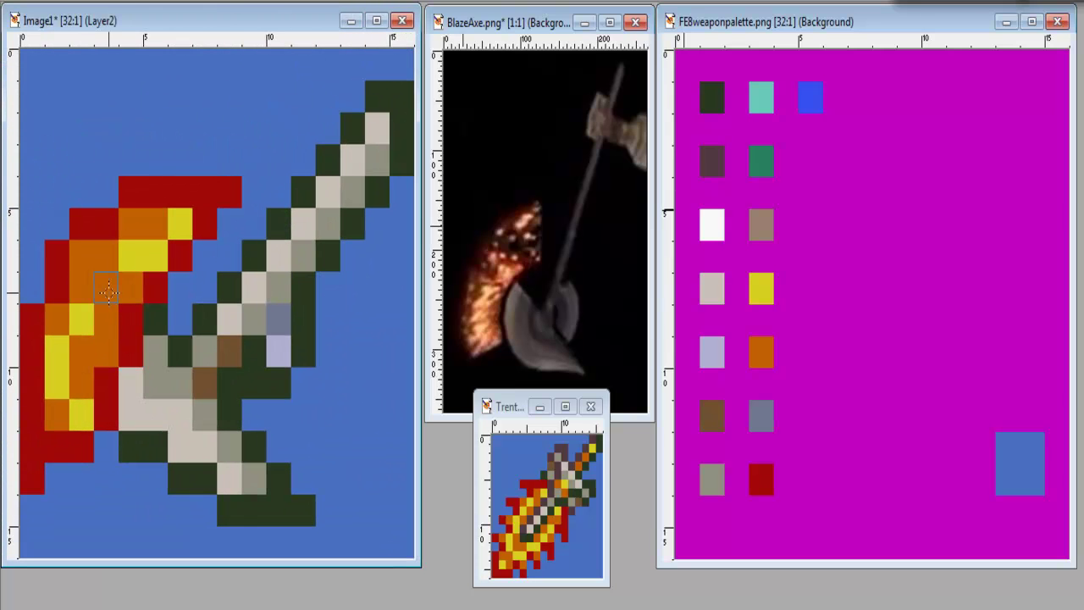
right_click(85, 289)
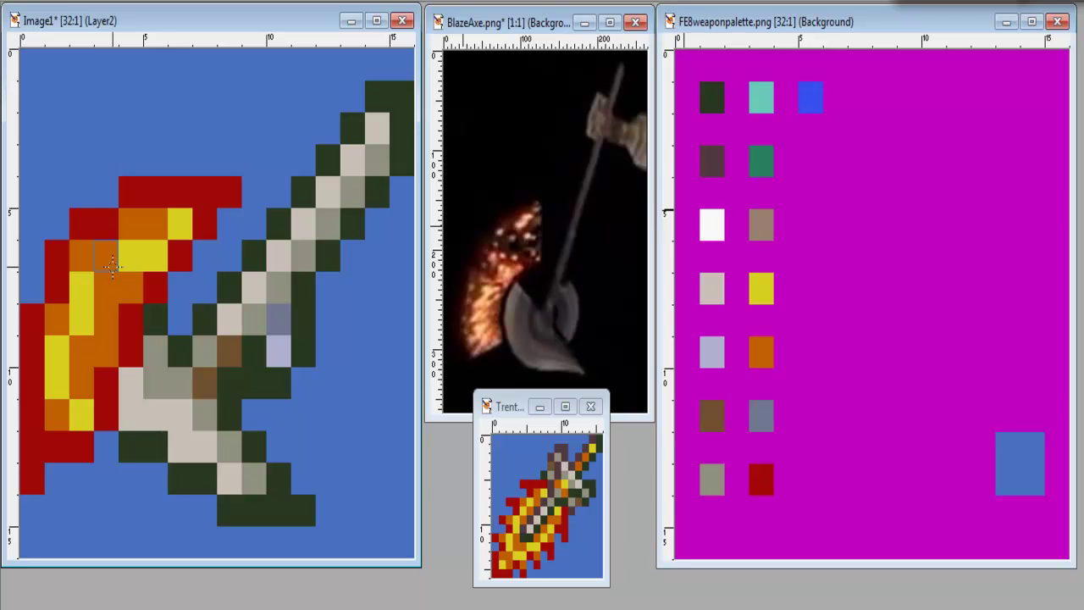
right_click(110, 262)
click(155, 256)
right_click(153, 225)
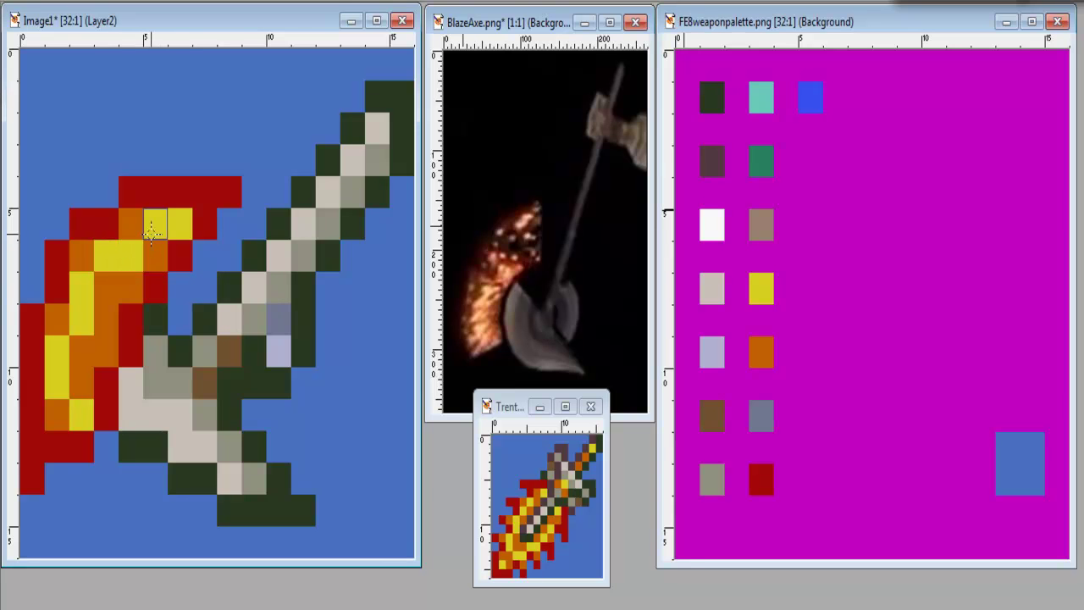
click(179, 224)
scroll(279, 320, down, 10)
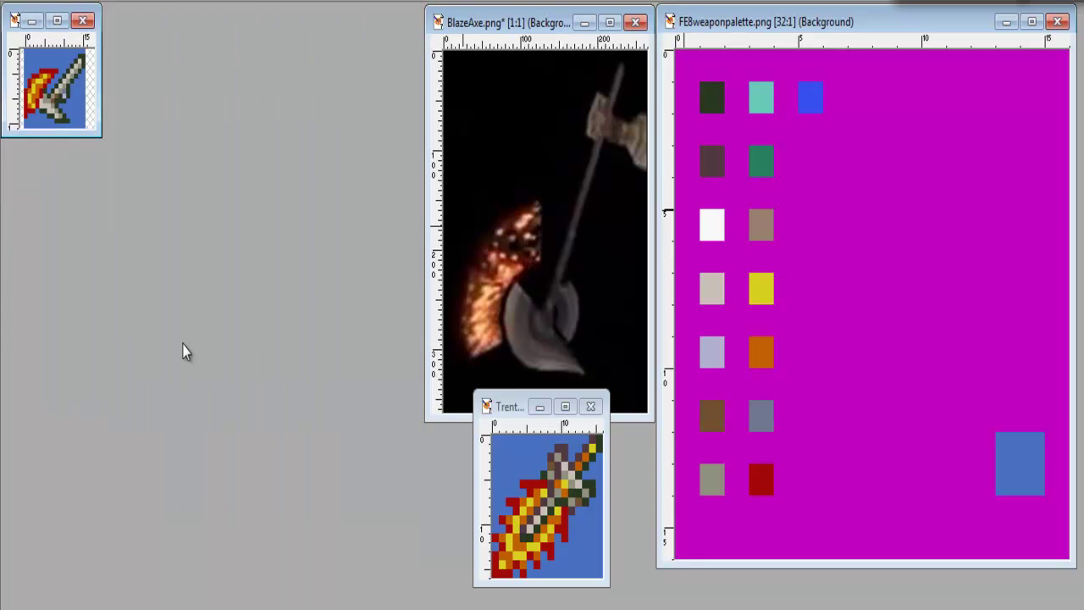
scroll(186, 352, down, 1)
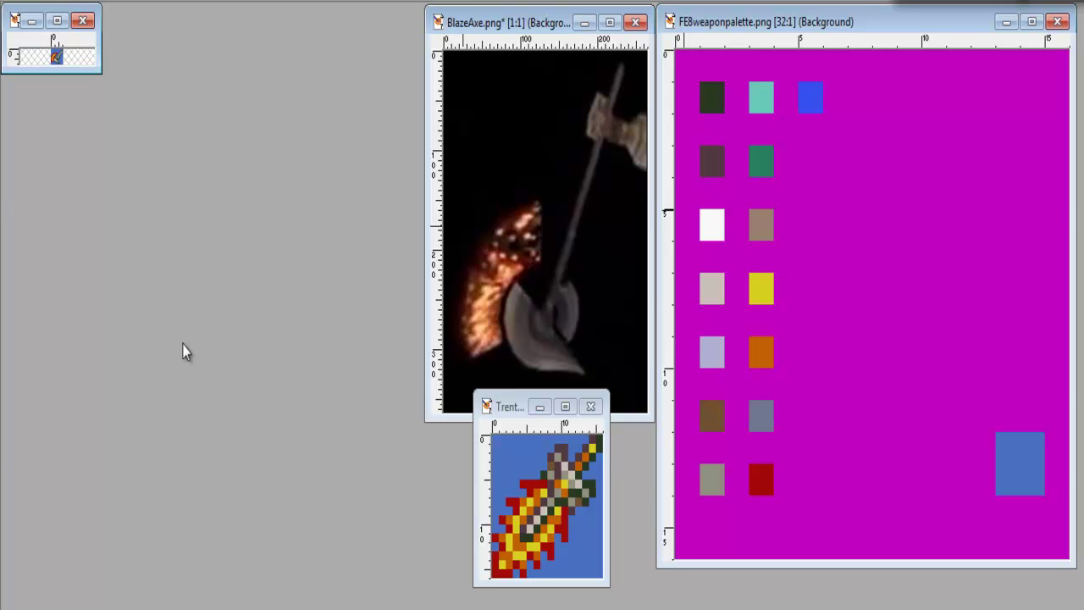
scroll(186, 352, up, 6)
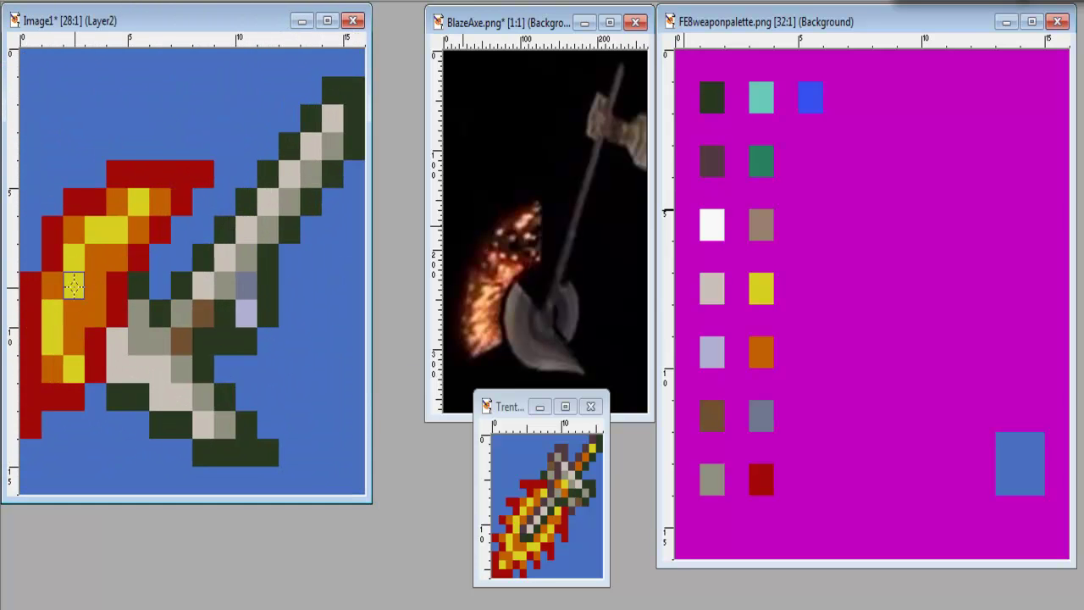
Try breaking up the yellow highlight with orange pixels in the flame's upper and middle parts, and check it at icon size
click(116, 230)
scroll(123, 372, down, 6)
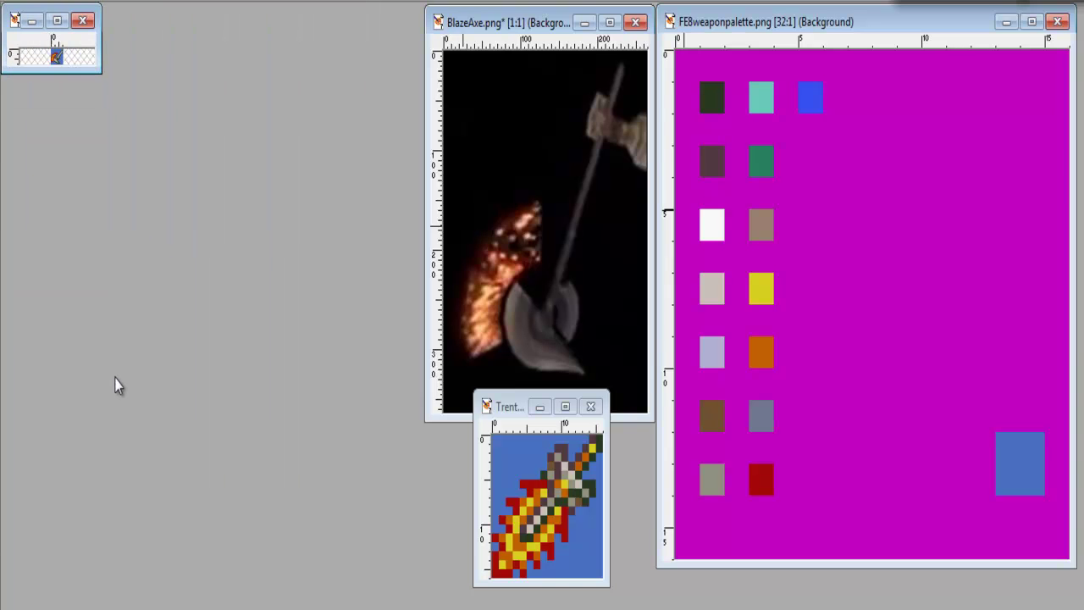
scroll(117, 385, up, 6)
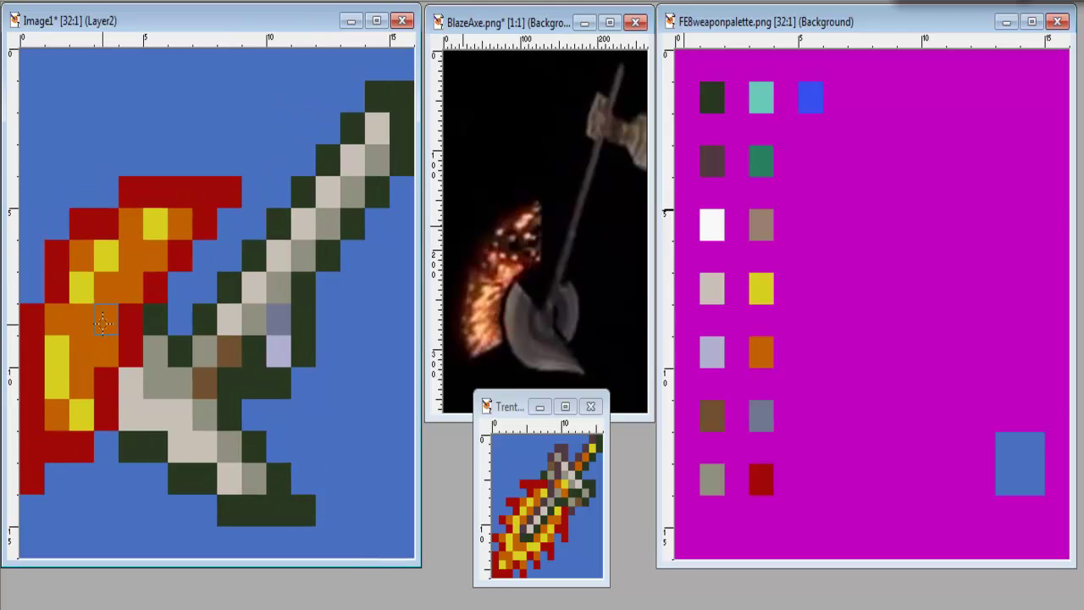
Try rearranging the yellow and orange pixels at the flame's lower end, check them at icon size and undo the changes
right_click(64, 410)
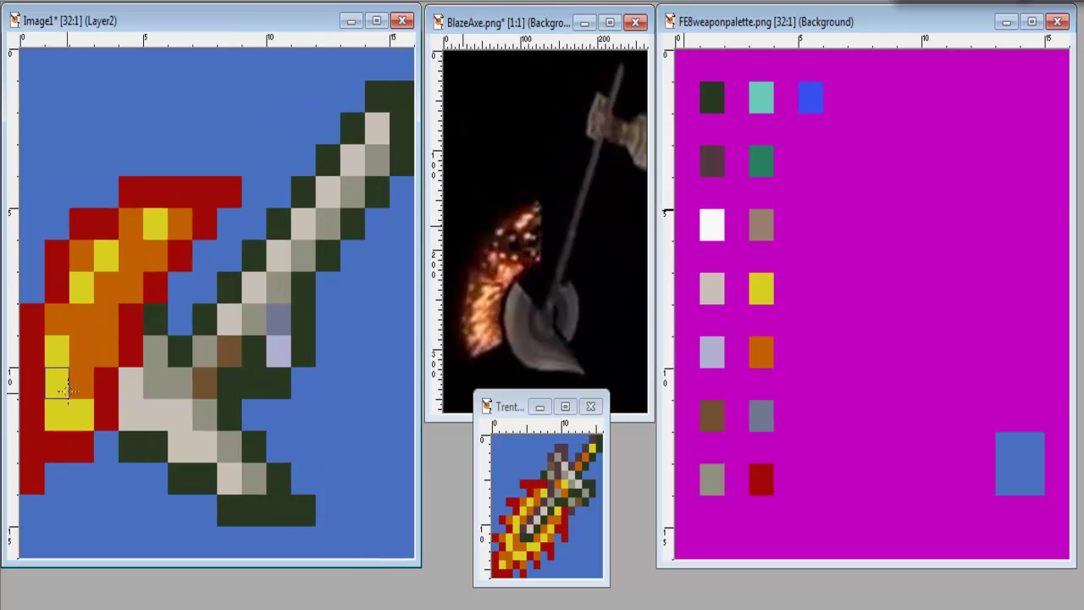
right_click(80, 355)
click(81, 408)
click(63, 356)
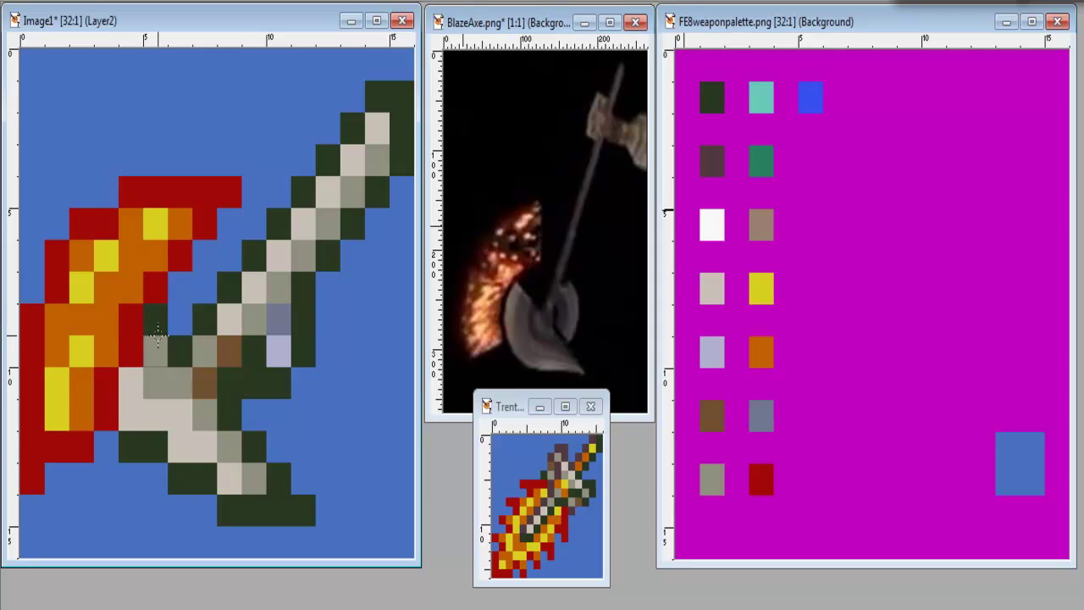
scroll(151, 355, down, 6)
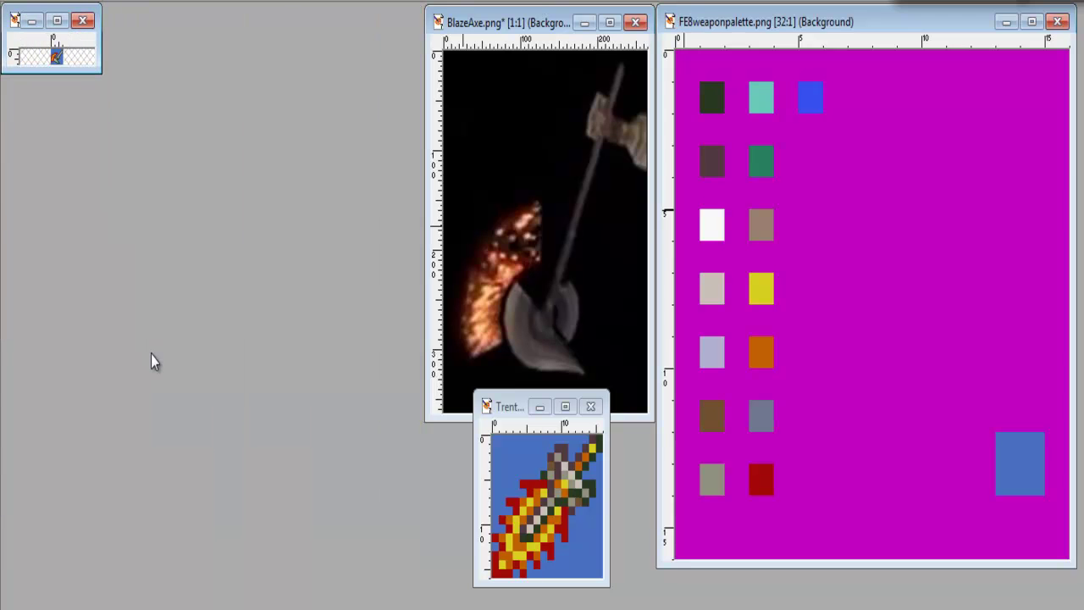
scroll(151, 355, up, 6)
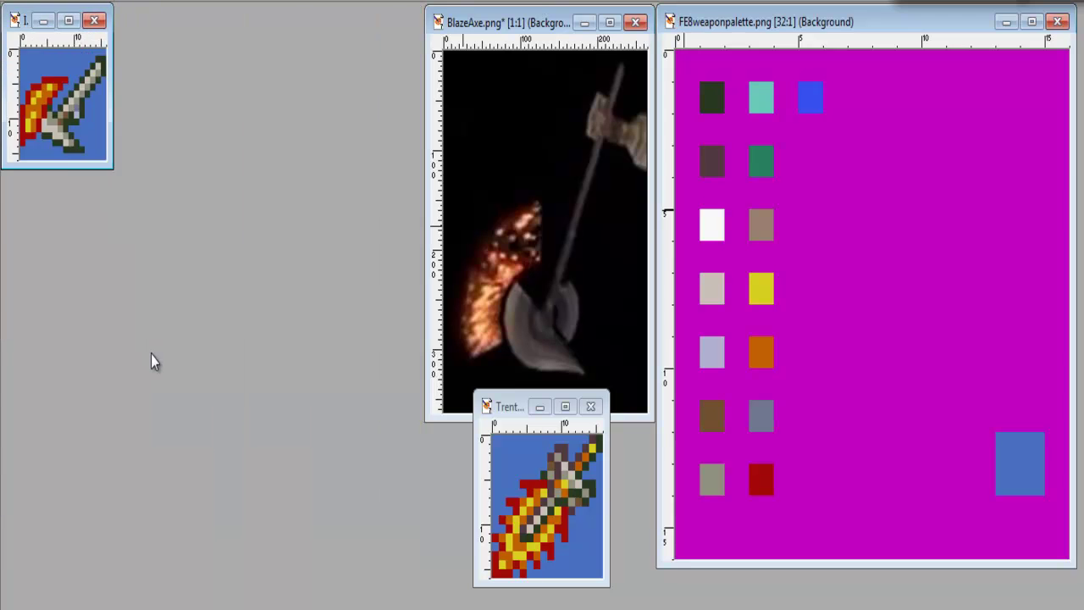
key(ctrl+z)
key(ctrl+z)
key(ctrl+z)
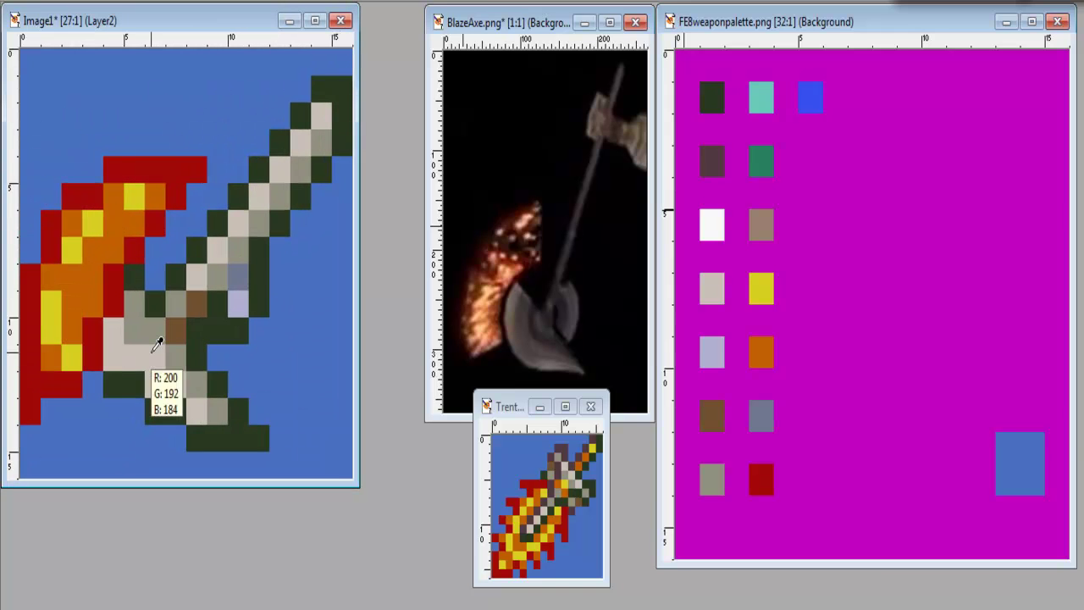
Restore the yellow pixels in the flame's upper and middle highlight, comparing the axe at icon size
right_click(114, 224)
scroll(151, 350, down, 7)
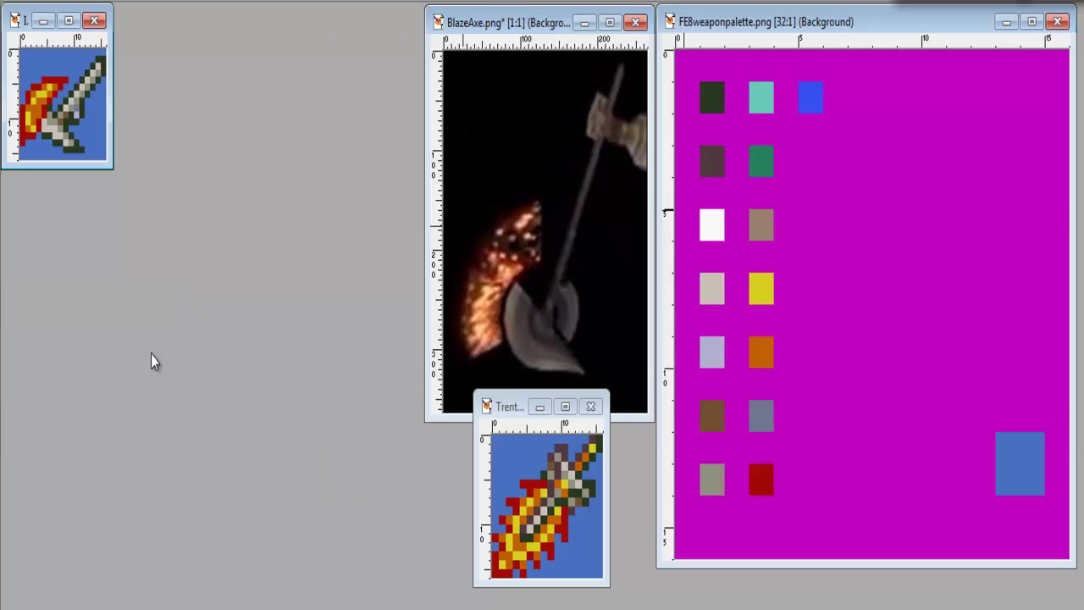
scroll(151, 355, up, 3)
scroll(151, 355, up, 4)
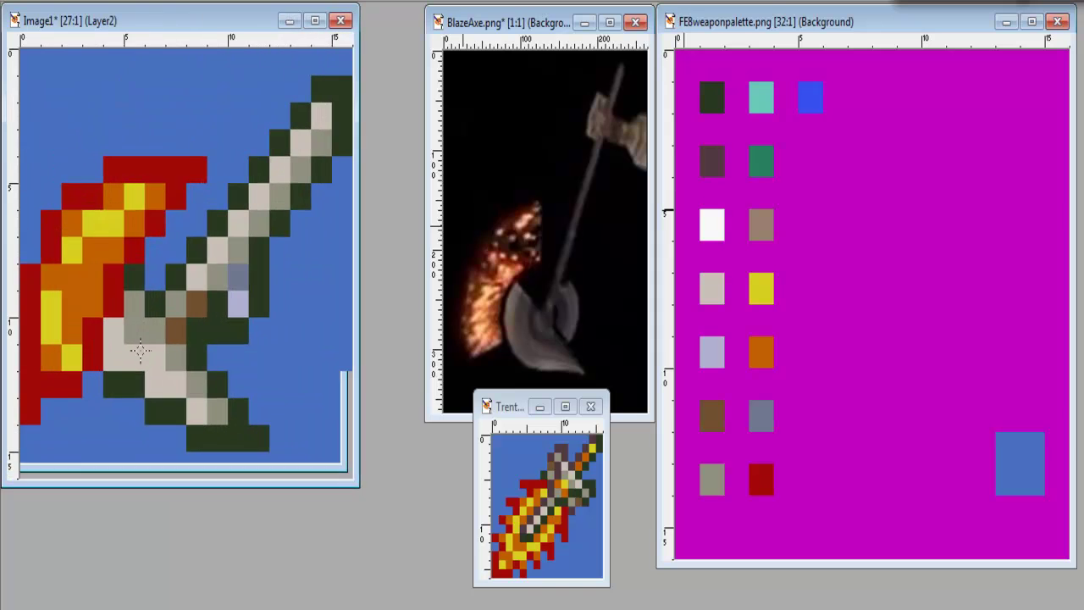
scroll(176, 350, down, 5)
scroll(177, 349, down, 3)
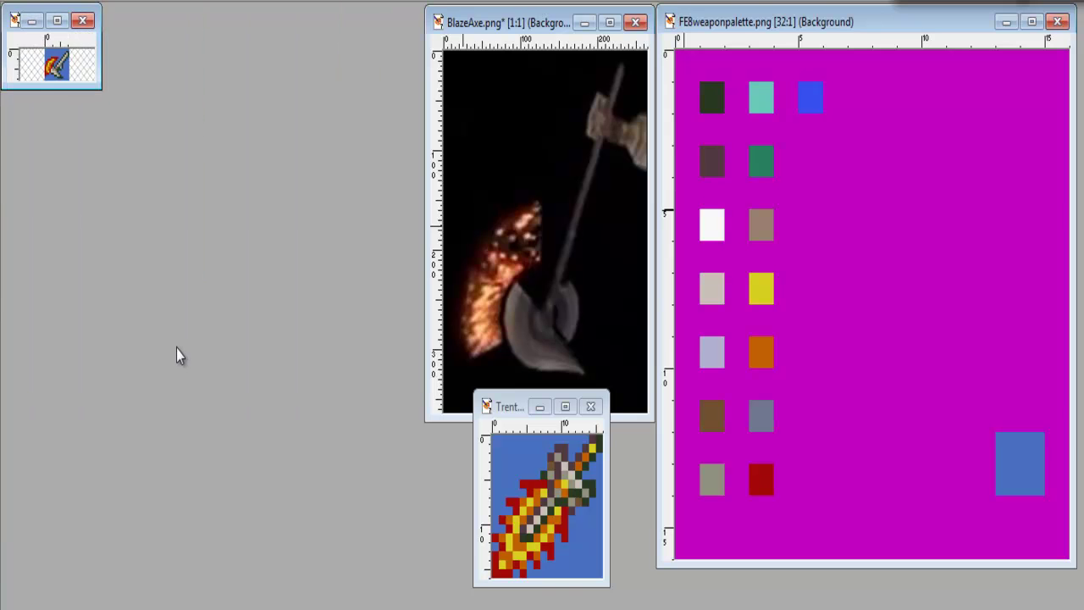
scroll(176, 349, up, 5)
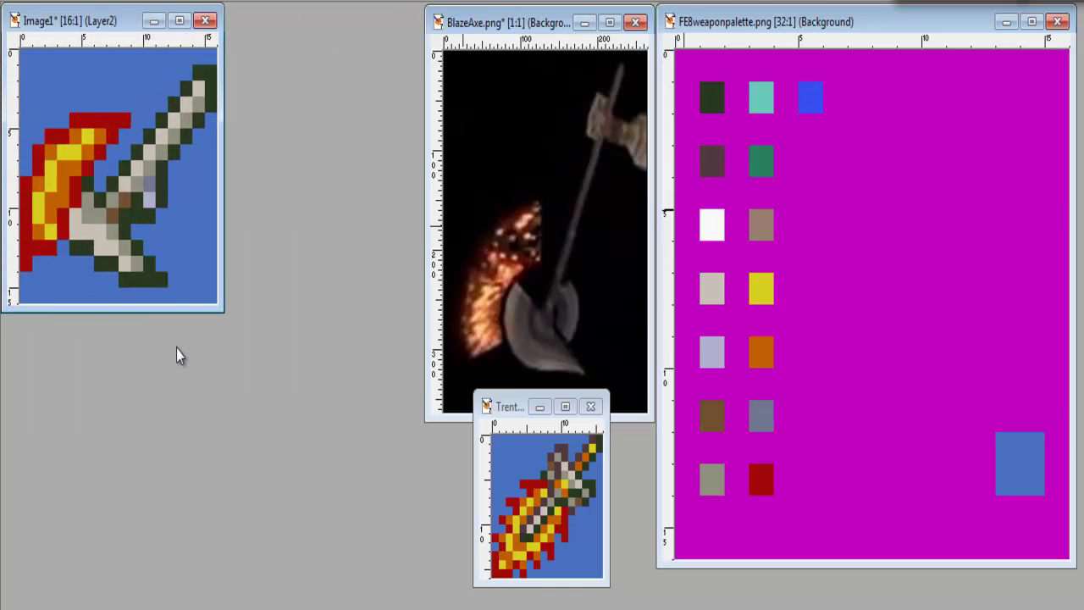
click(81, 319)
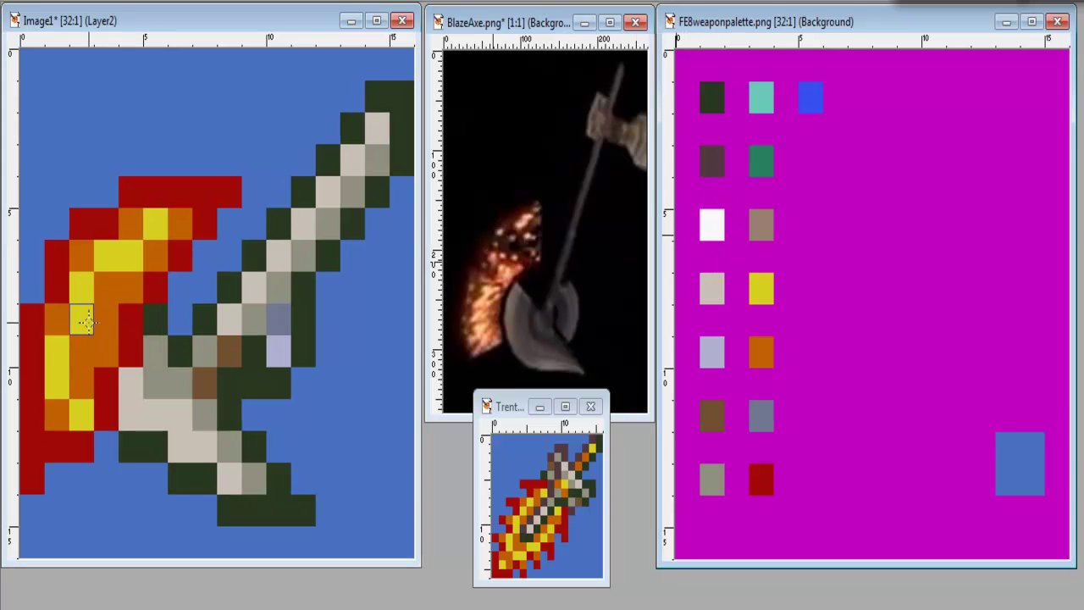
Try two white pixels in the flame's yellow highlight and check the axe at icon size
click(57, 350)
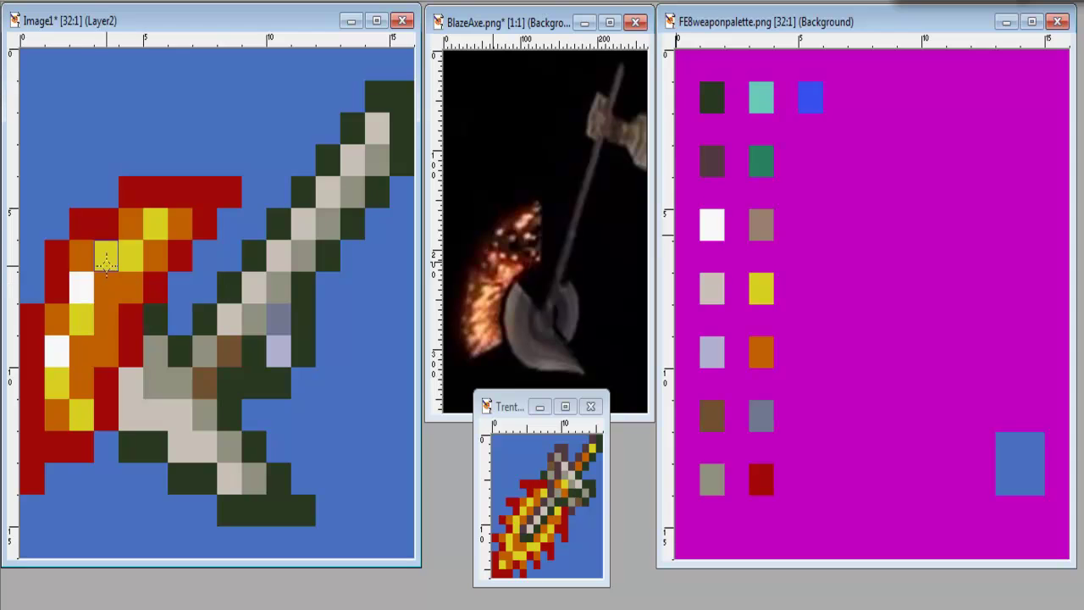
scroll(307, 321, down, 5)
scroll(306, 321, down, 1)
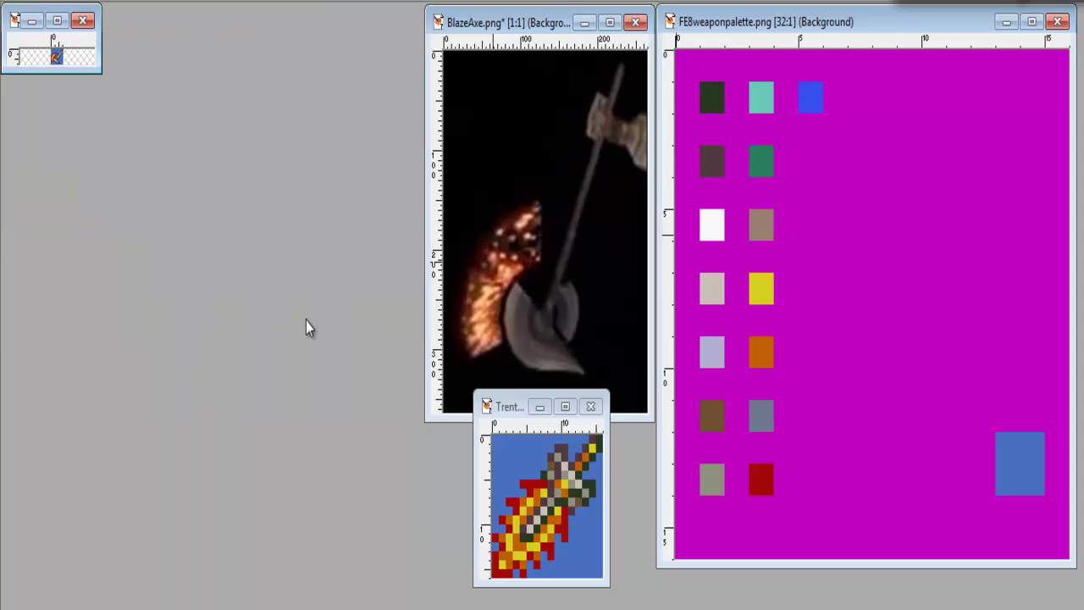
scroll(305, 321, up, 5)
scroll(293, 322, down, 5)
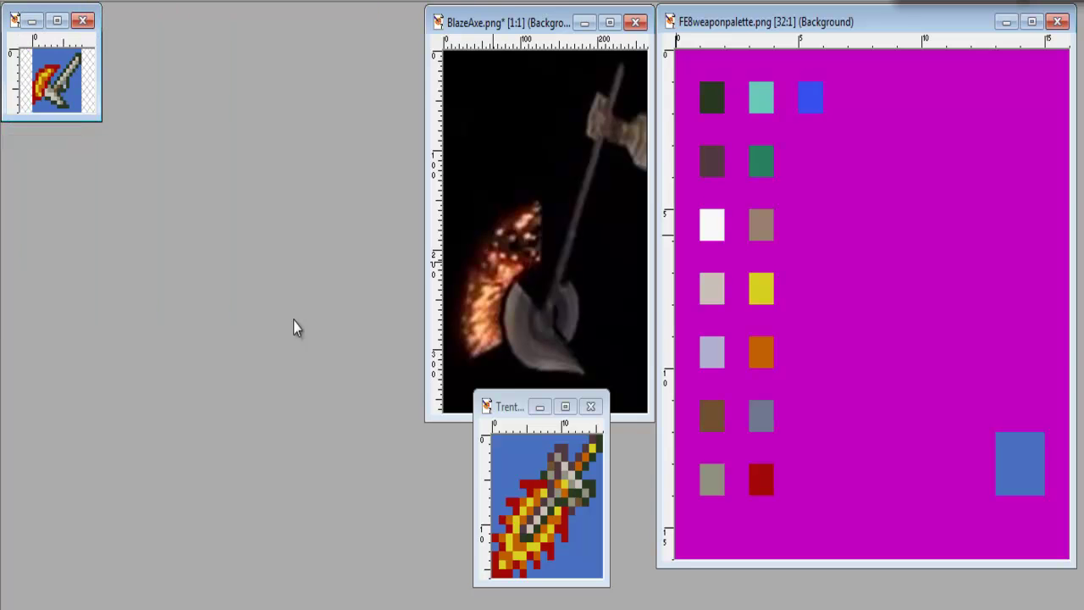
Repaint the yellow highlight pixels in the flame's upper part with orange
scroll(294, 322, up, 6)
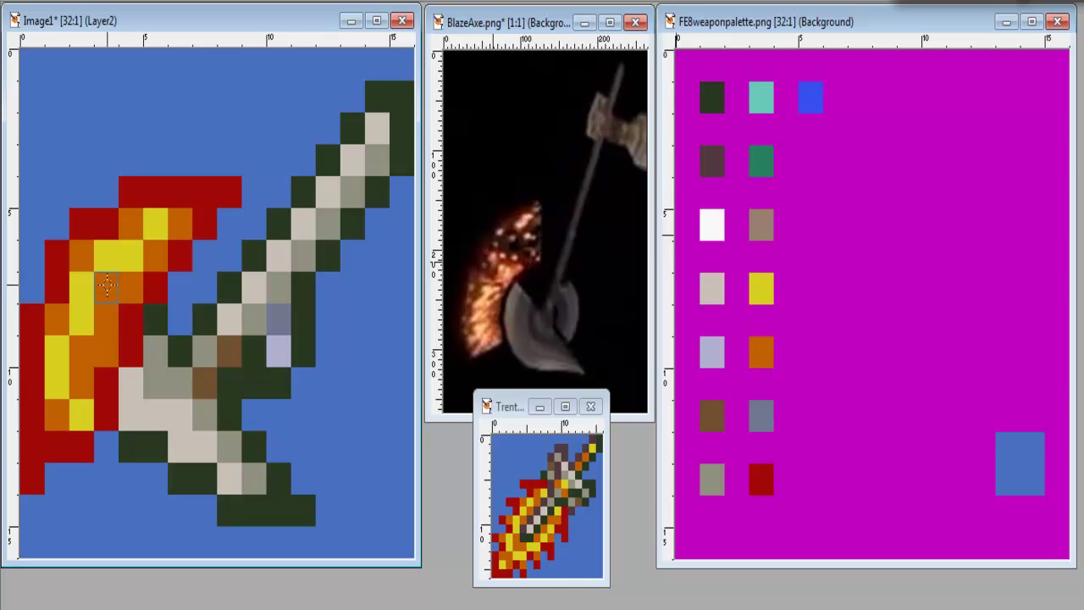
click(109, 288)
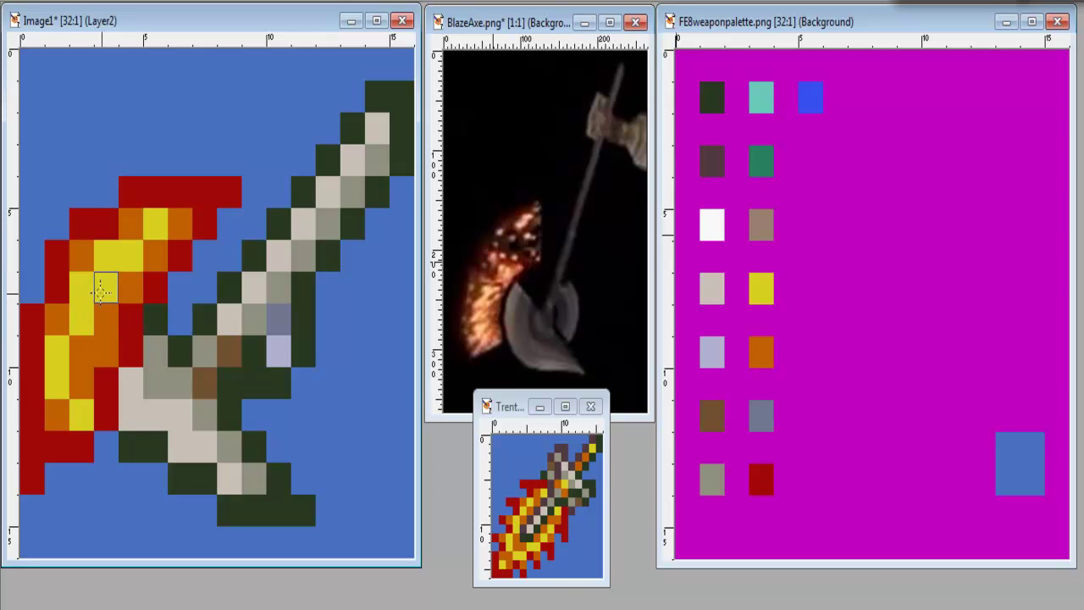
right_click(89, 286)
right_click(105, 255)
right_click(130, 255)
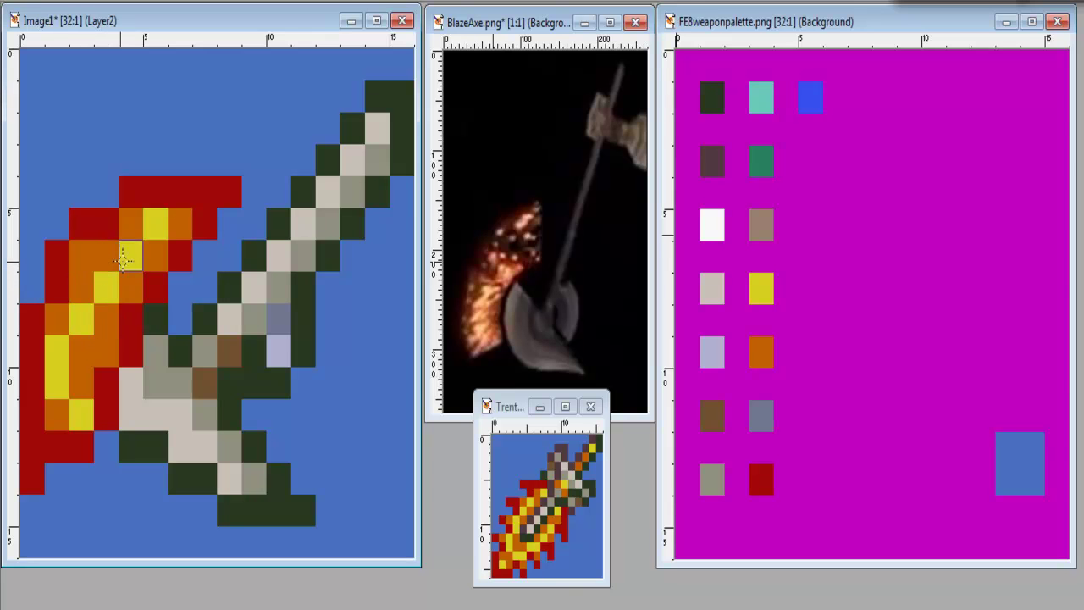
right_click(155, 222)
right_click(106, 287)
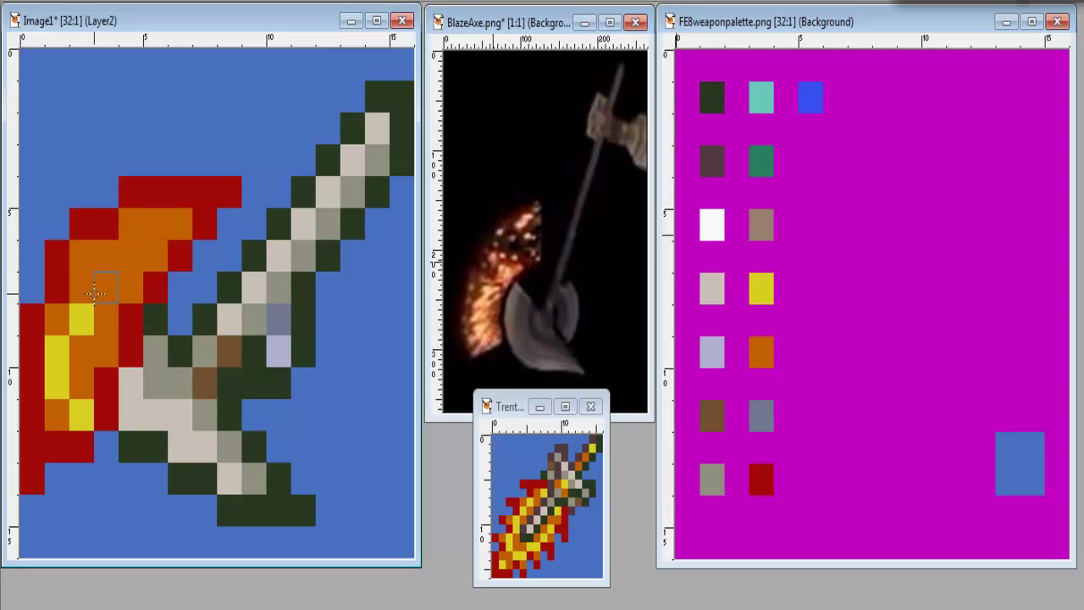
Paint a diagonal band of yellow highlight pixels back into the flame's upper part and check the axe at icon size
click(96, 290)
click(106, 255)
click(130, 255)
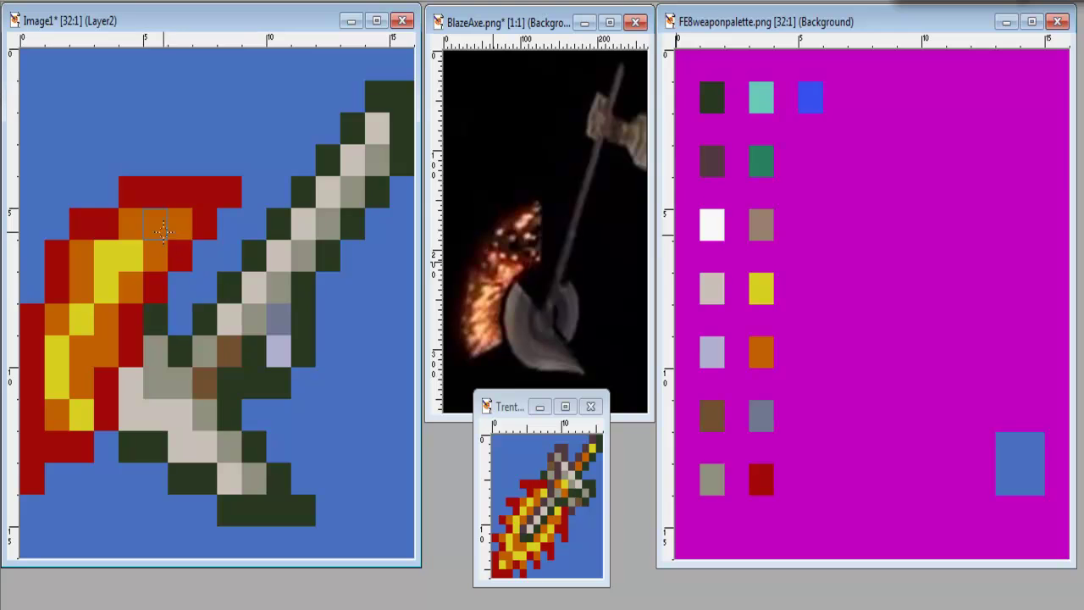
click(161, 232)
scroll(233, 307, down, 10)
scroll(226, 319, down, 1)
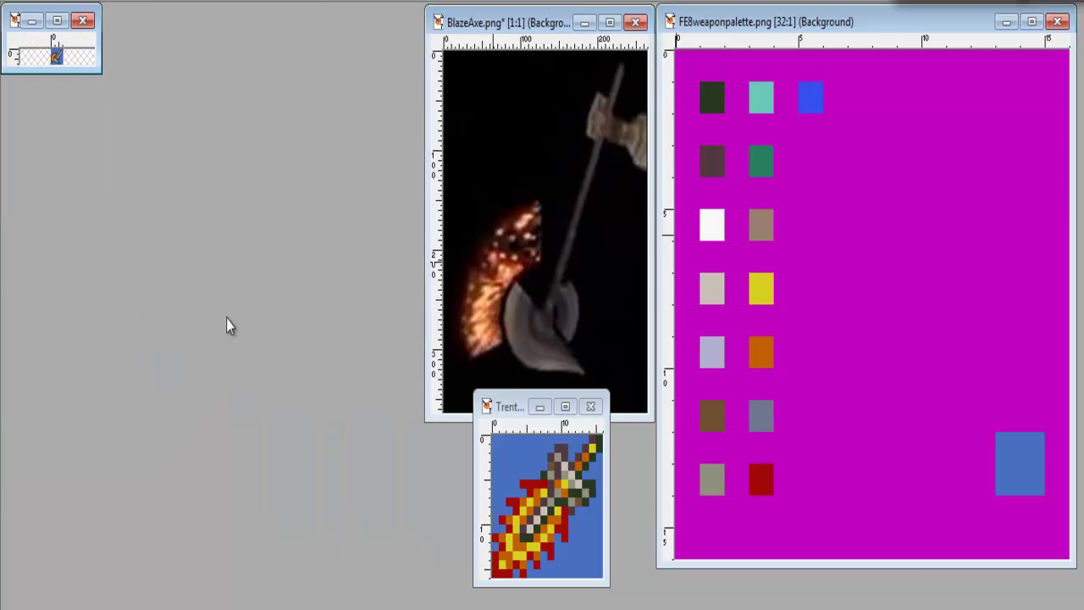
scroll(226, 319, up, 5)
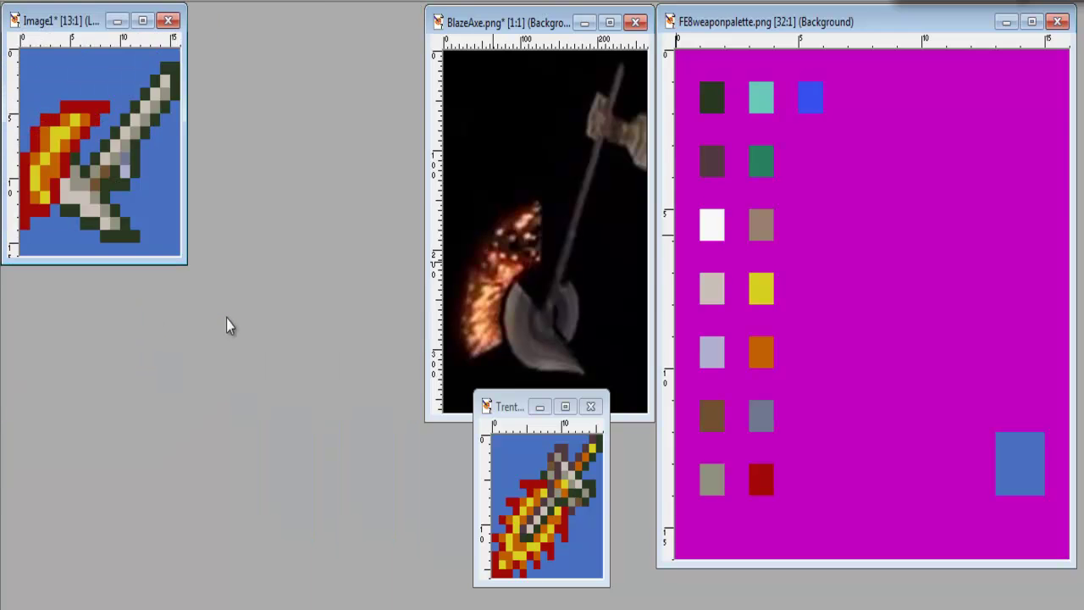
Rearrange the upper highlight, placing two adjacent yellow pixels at the flame's upper tip, and compare the result at icon size
mouse_move(155, 222)
mouse_down()
mouse_move(106, 288)
mouse_move(84, 286)
mouse_move(132, 254)
mouse_up()
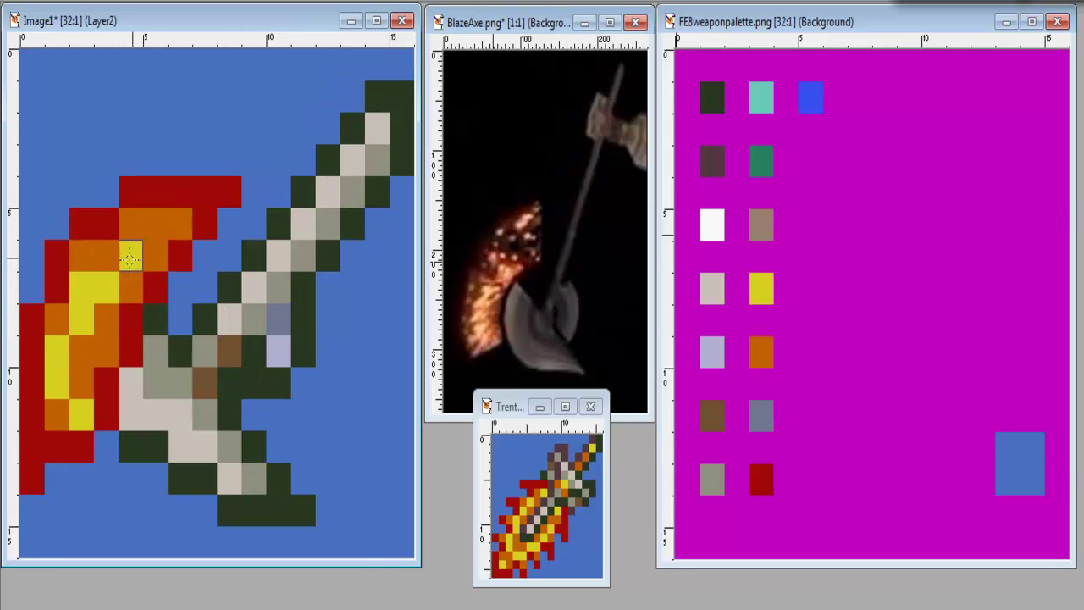
scroll(253, 379, down, 5)
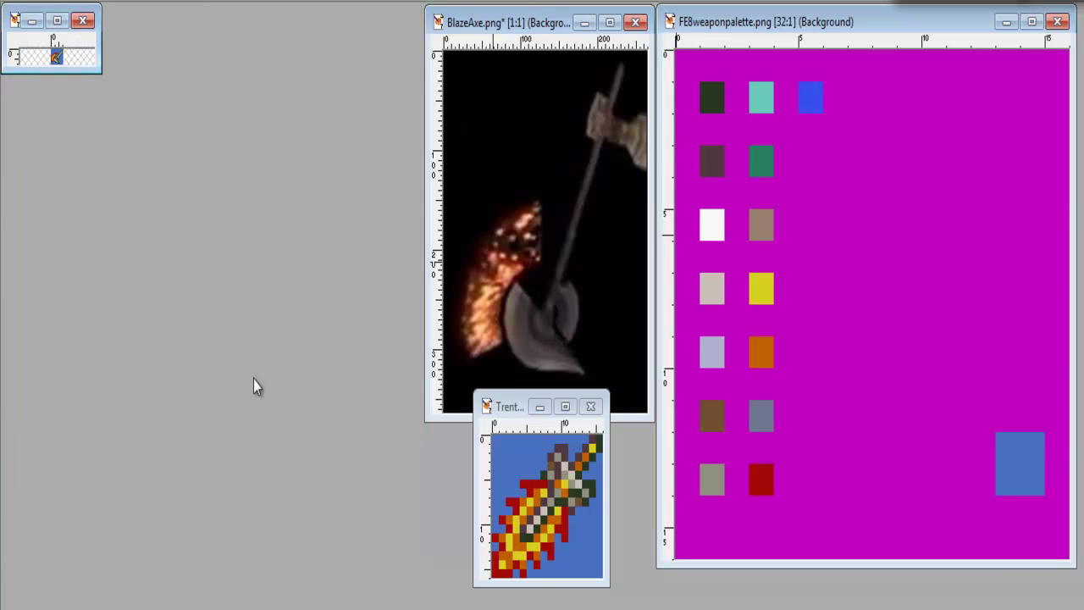
scroll(253, 379, up, 5)
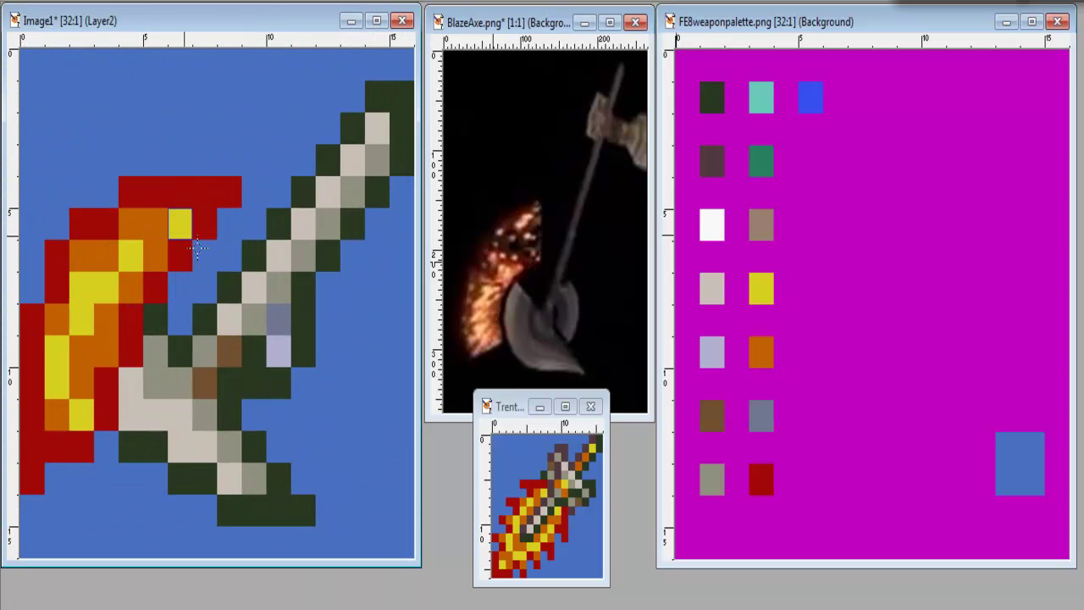
scroll(193, 359, down, 5)
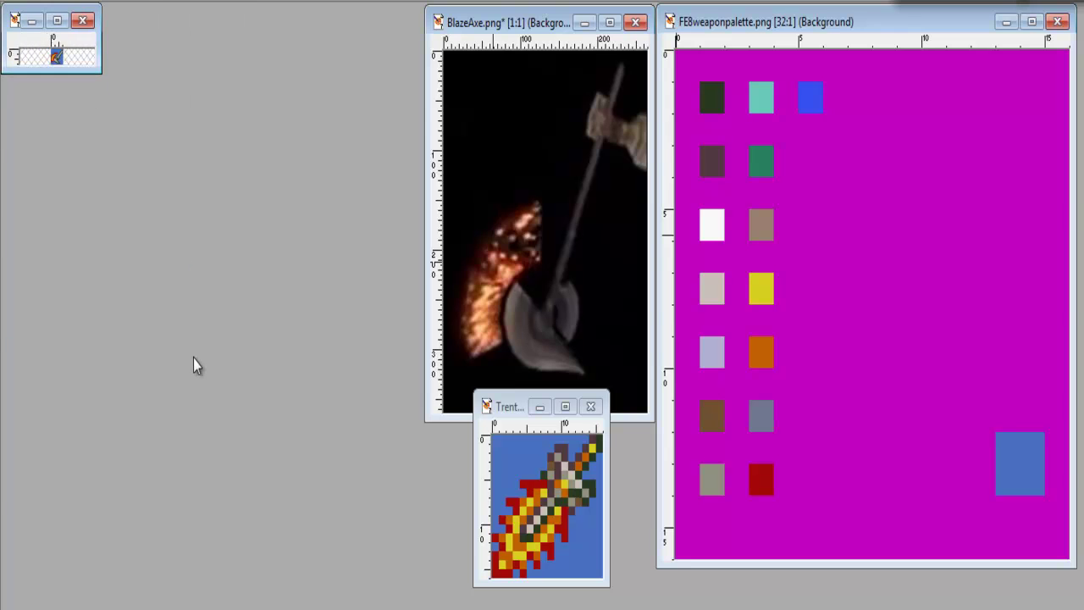
scroll(193, 358, up, 5)
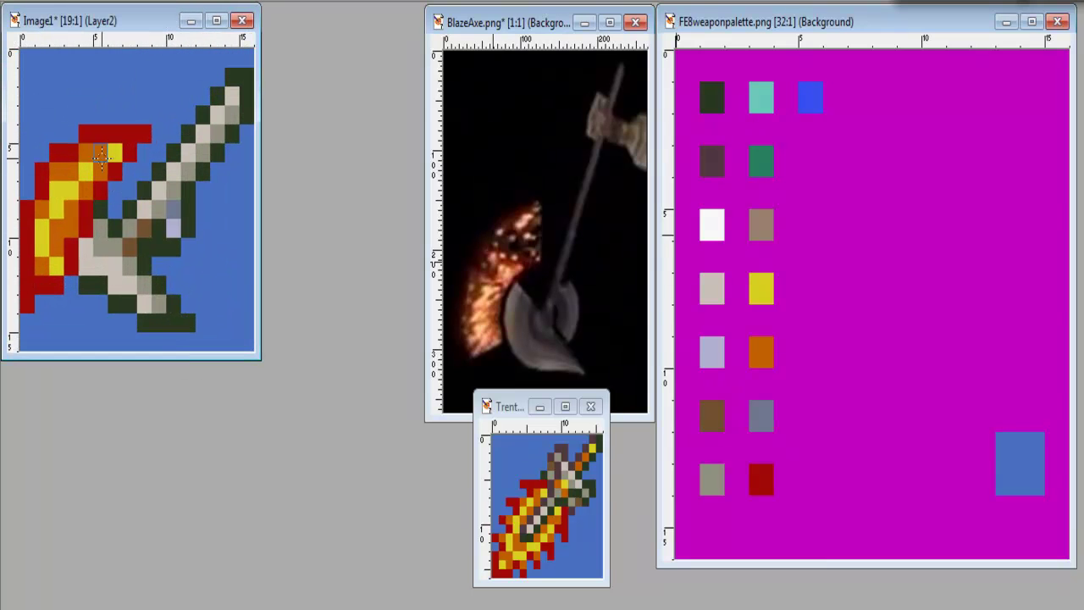
click(102, 153)
scroll(134, 219, down, 6)
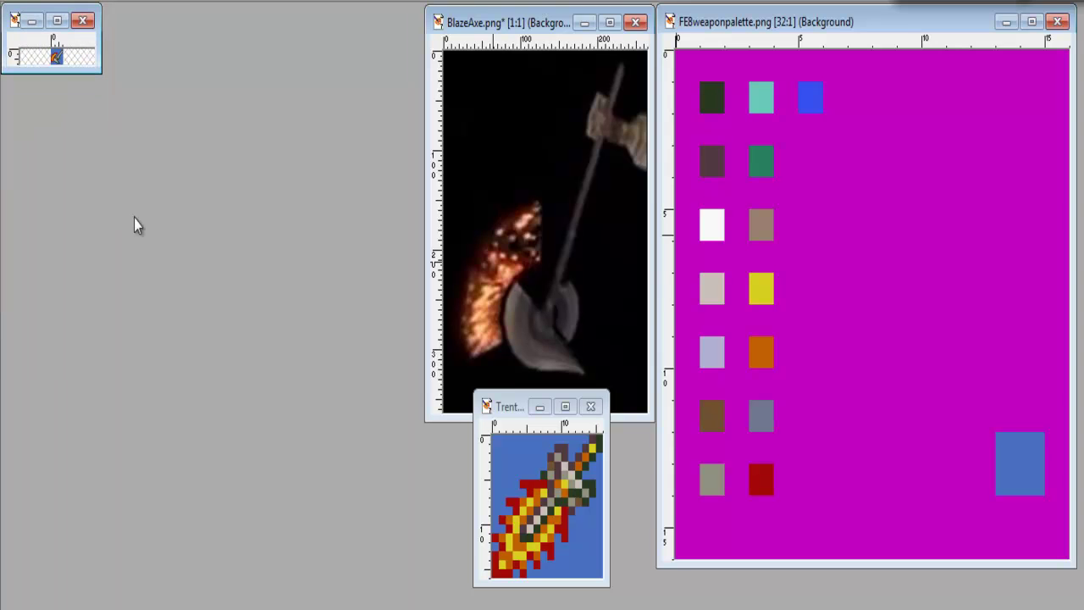
scroll(134, 219, up, 5)
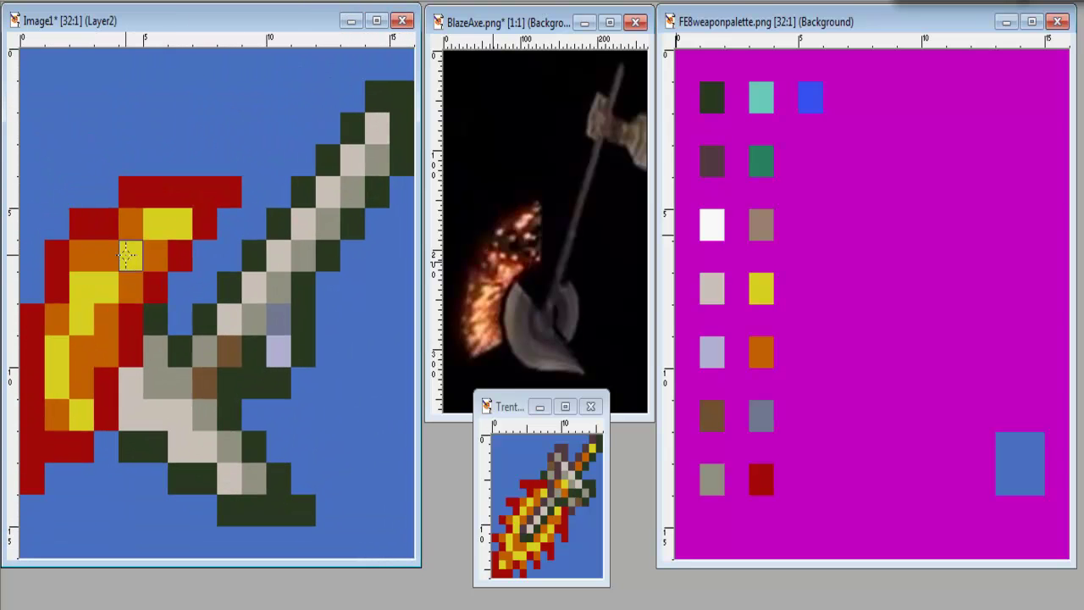
Shift the middle of the yellow highlight one pixel inward, fill its outer side with orange, and check the axe at icon size
click(75, 354)
right_click(68, 352)
right_click(85, 298)
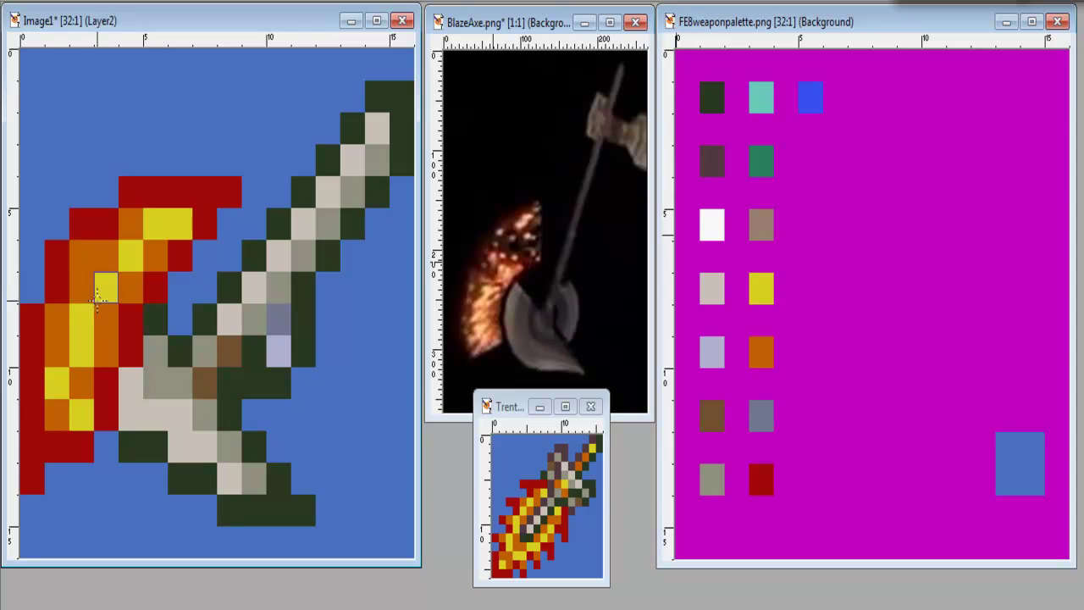
scroll(200, 313, down, 6)
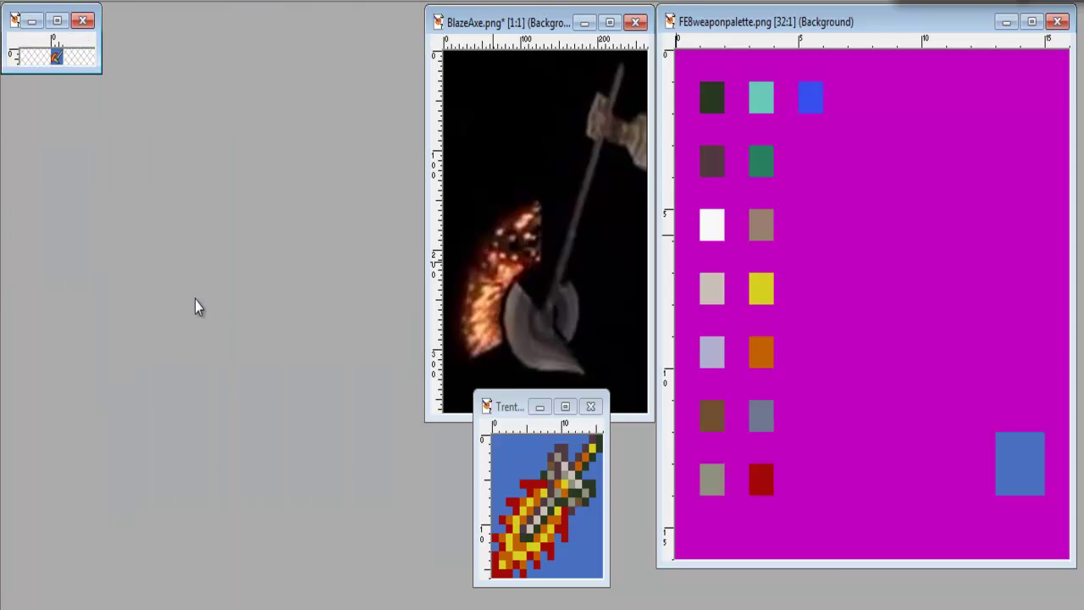
scroll(194, 300, up, 5)
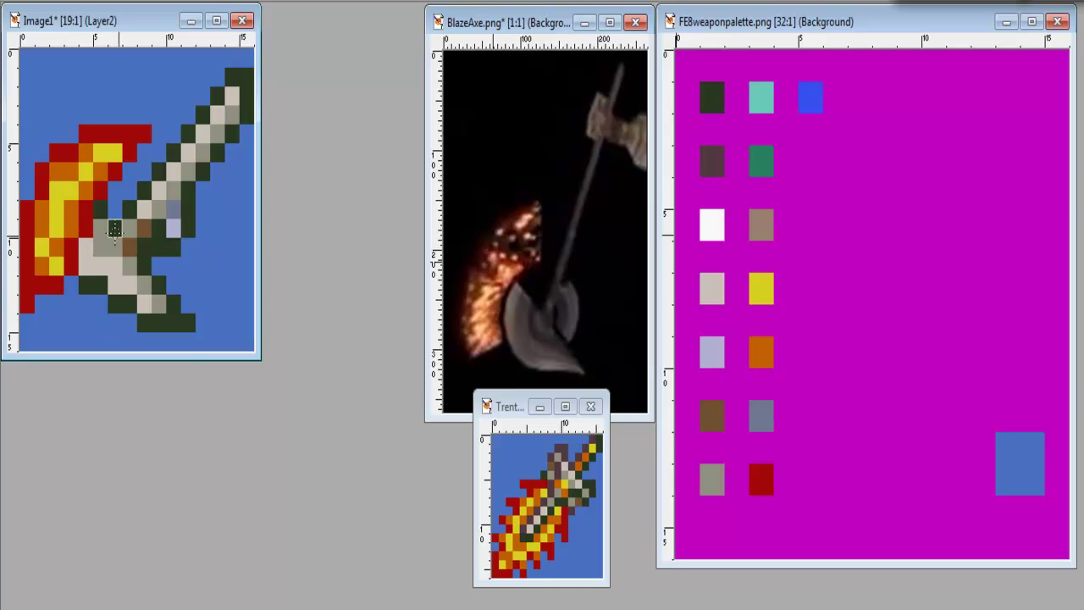
scroll(161, 227, down, 5)
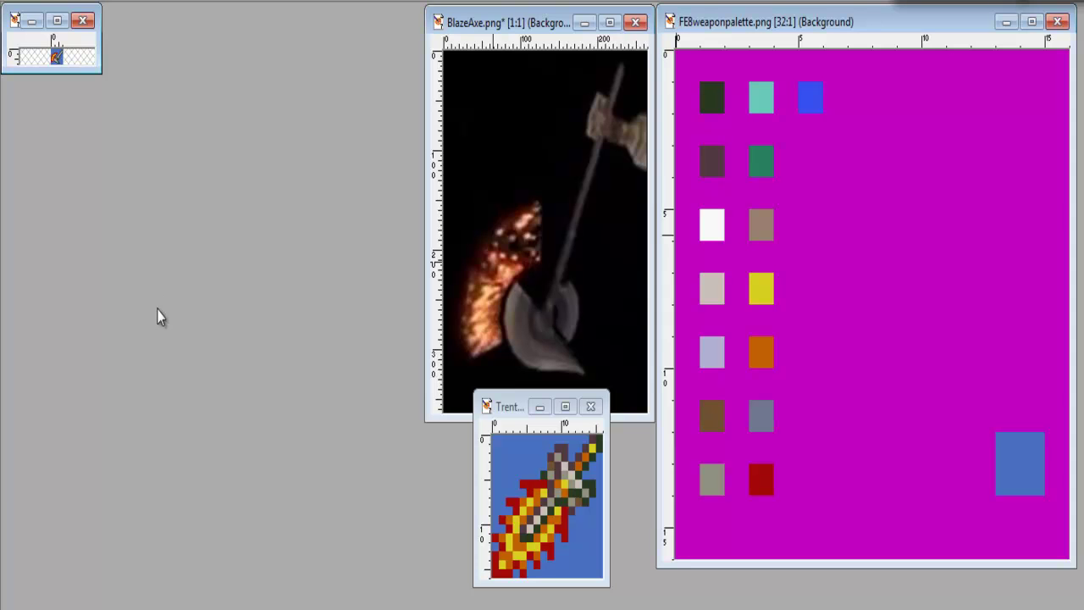
scroll(103, 360, up, 6)
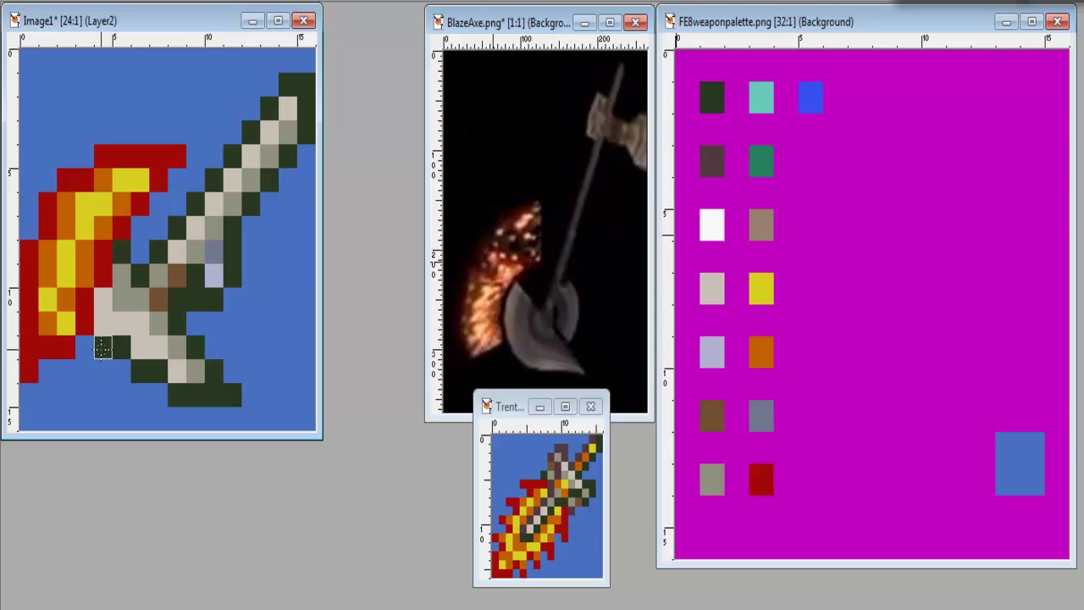
scroll(102, 347, down, 6)
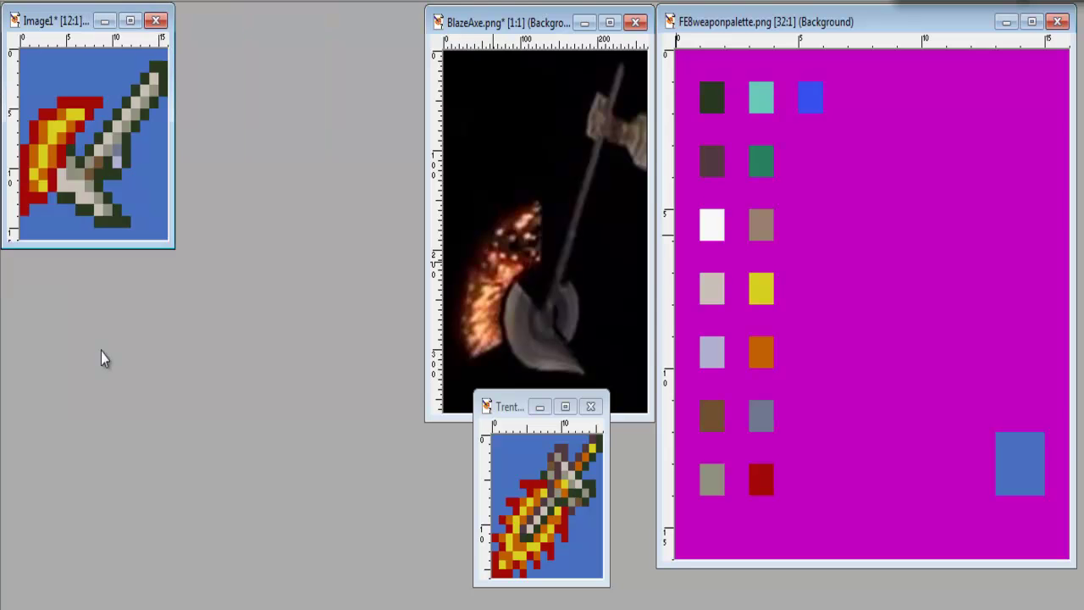
scroll(101, 351, up, 7)
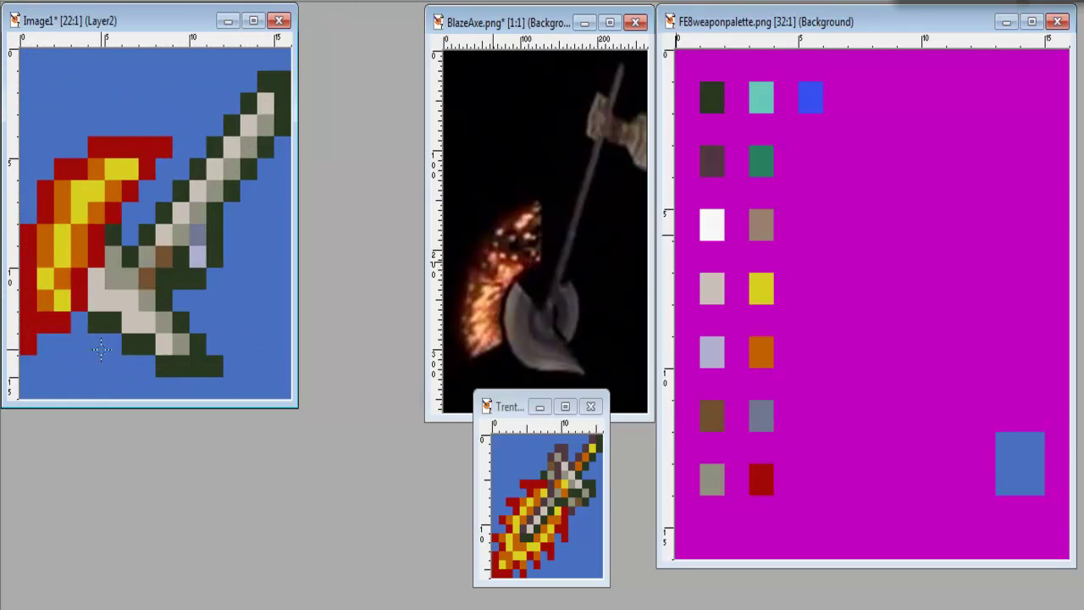
Recolour the handle's upper-left outline and the small rear blade's outline with the palette's dark purple-brown
click(711, 161)
click(377, 95)
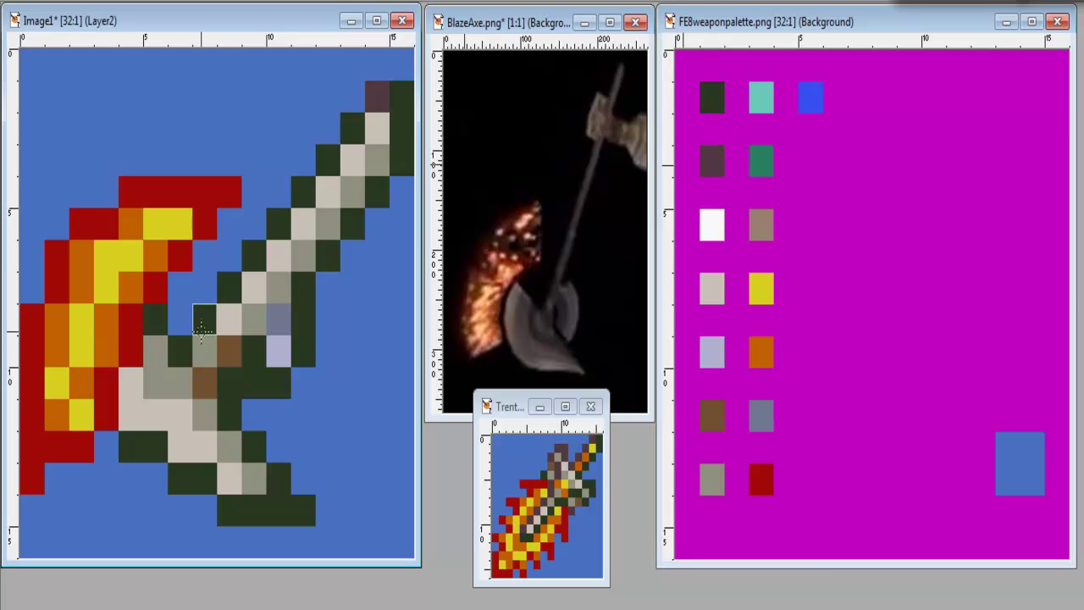
shift+click(181, 351)
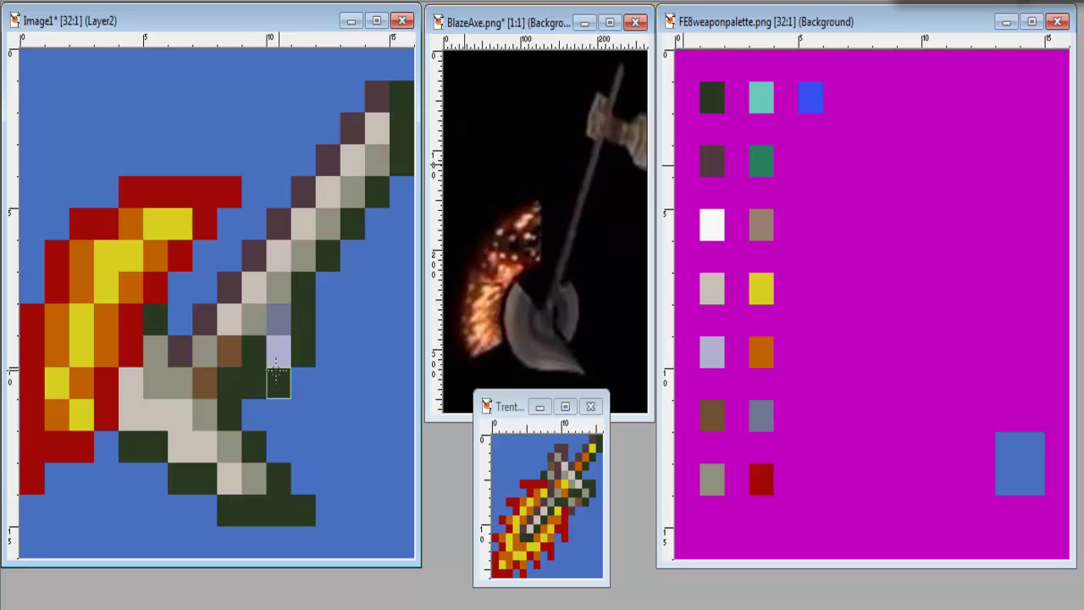
drag(254, 382, 273, 380)
click(305, 352)
click(303, 319)
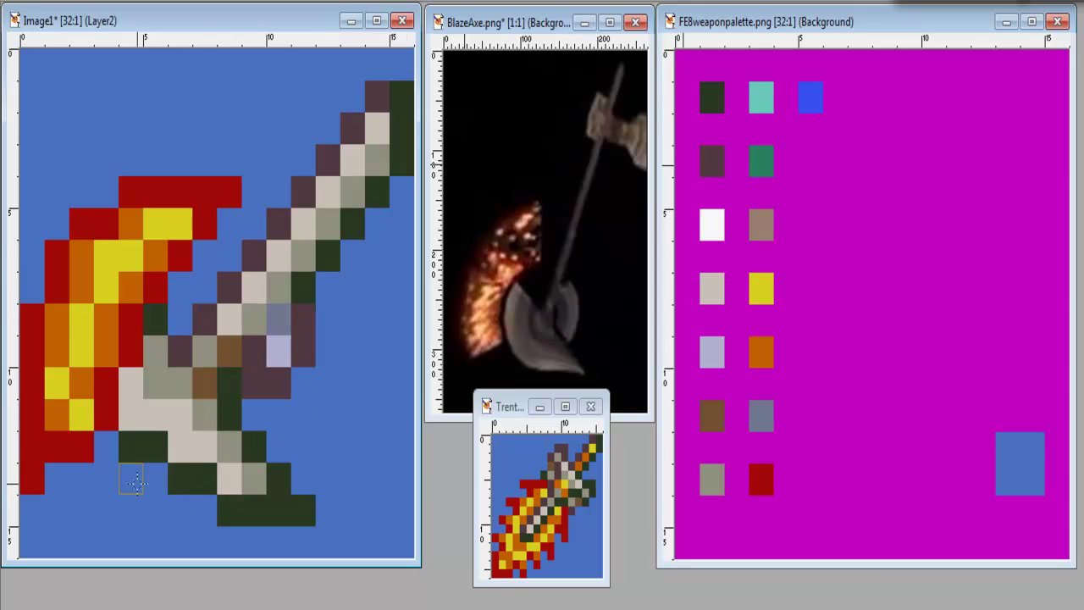
Recolour parts of the front blade's outline and two pixels of the handle's lower outline near its end with the dark purple-brown
click(155, 315)
click(131, 445)
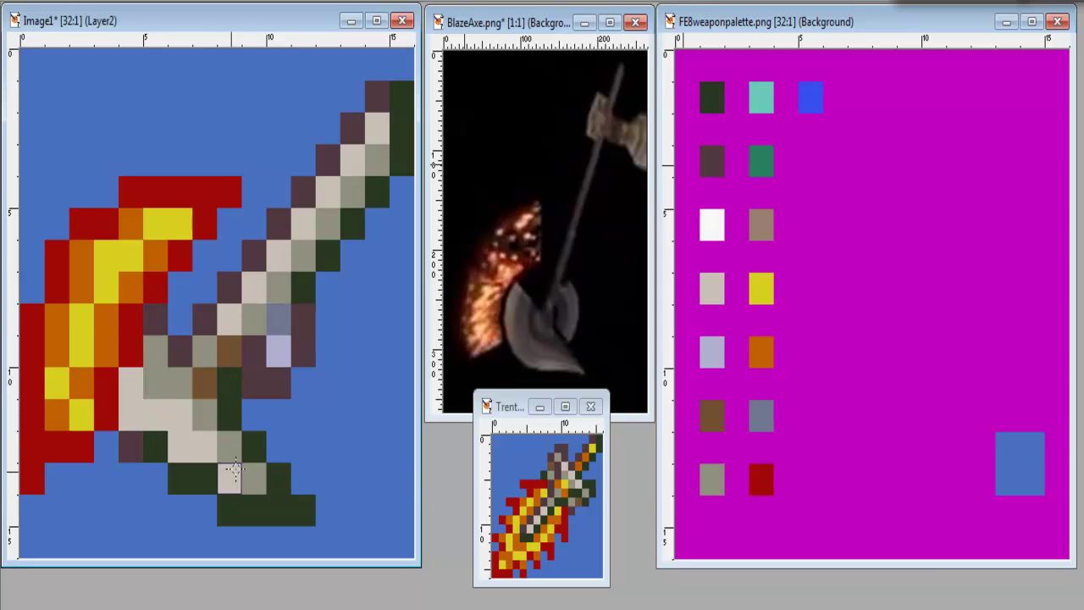
drag(229, 511, 274, 511)
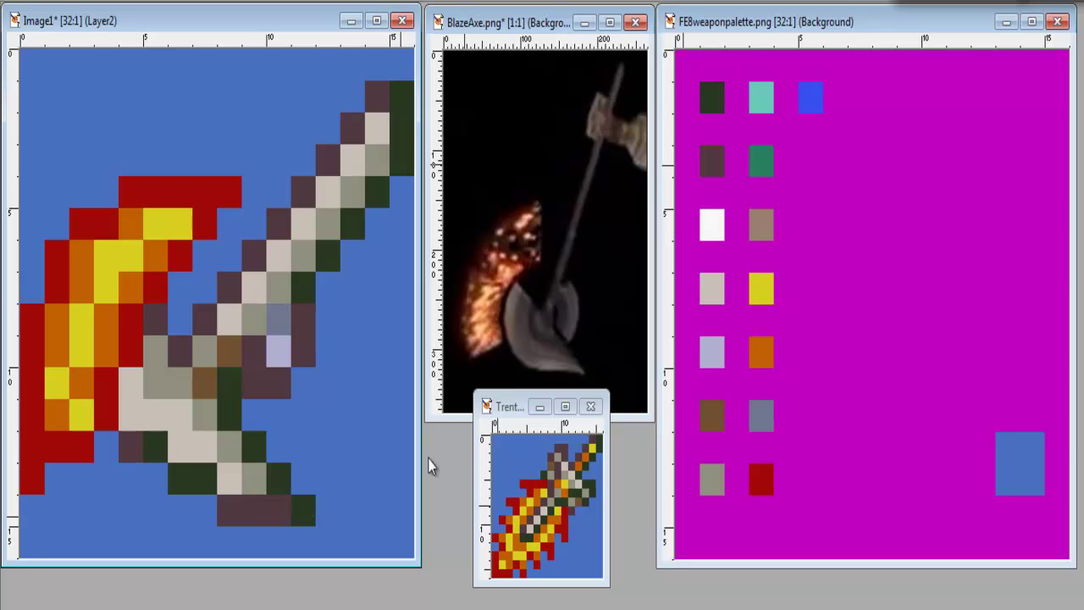
click(204, 478)
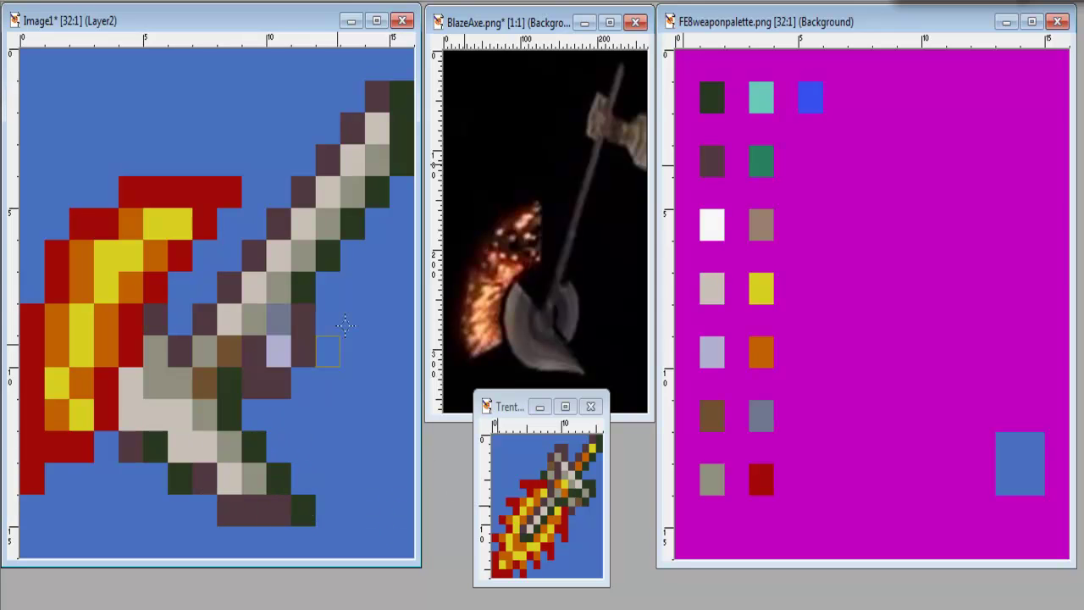
click(399, 160)
click(377, 193)
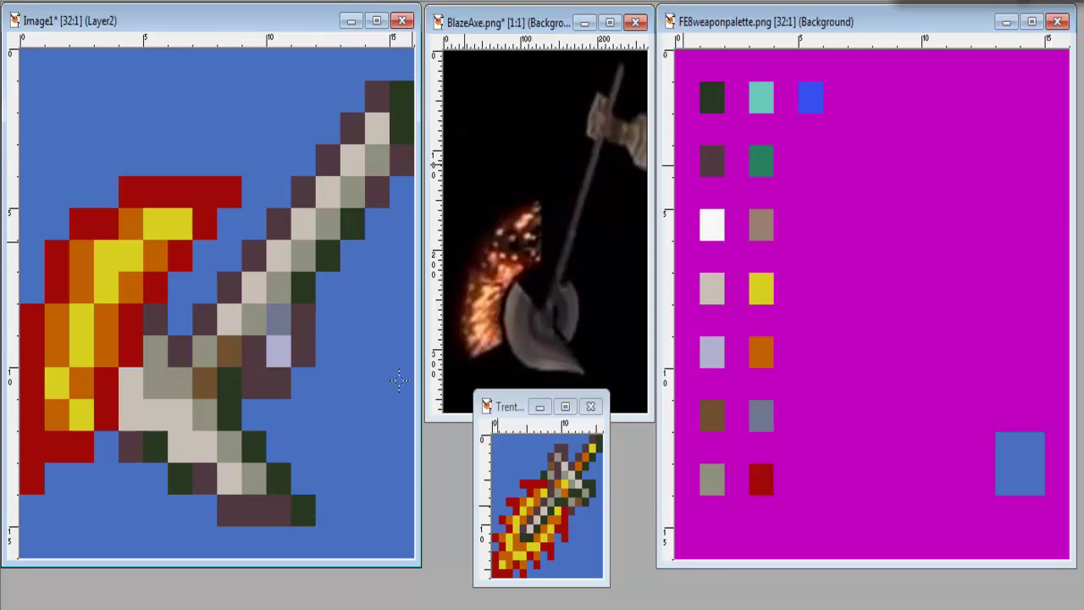
click(254, 446)
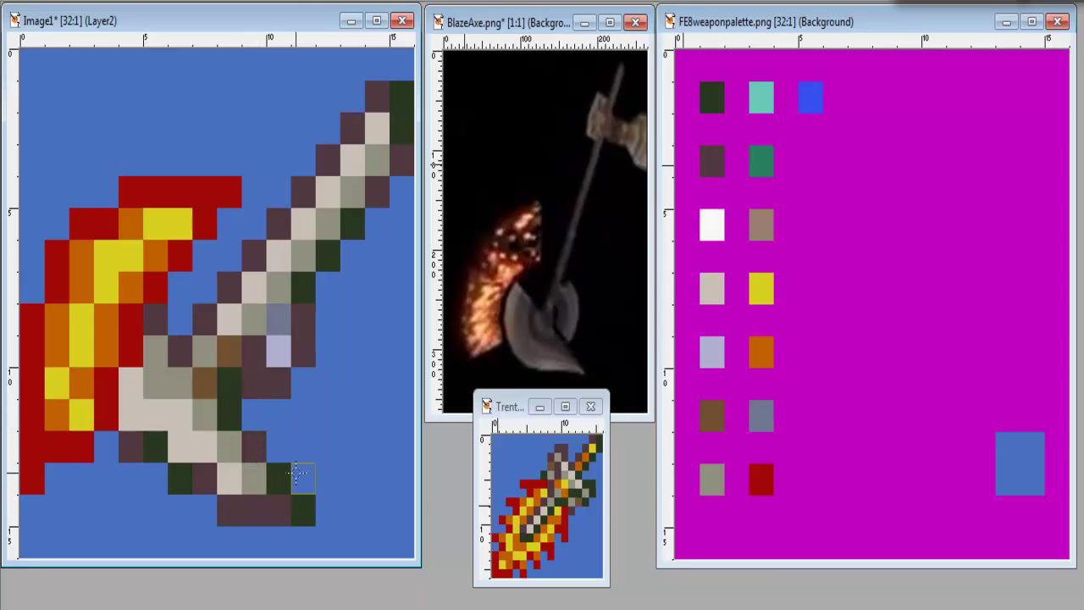
Examine the axe's recoloured outline at icon size and enlarged against the reference images
scroll(346, 383, down, 15)
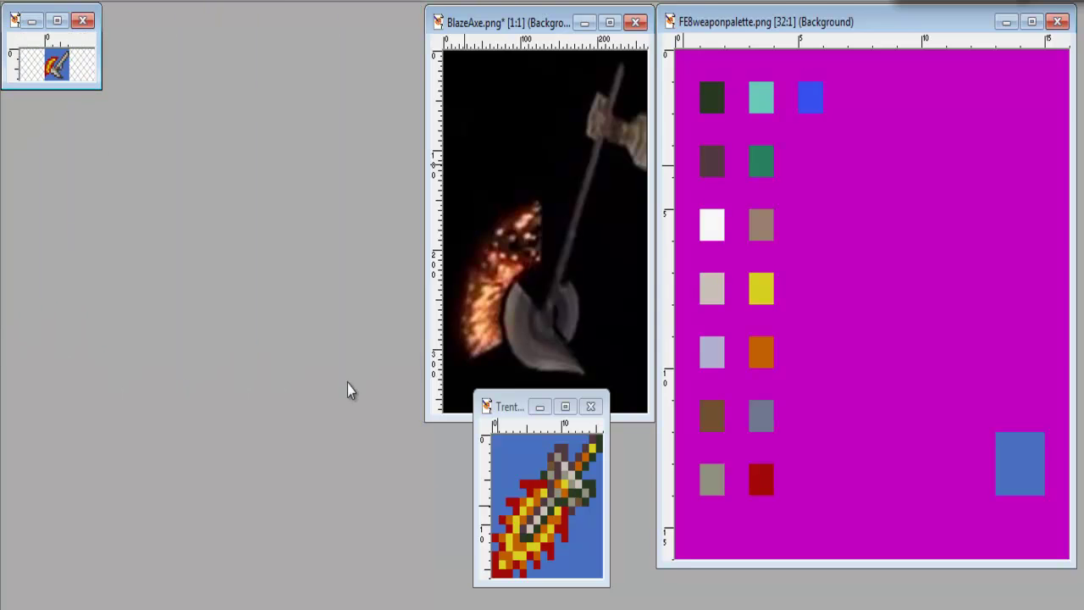
scroll(285, 445, up, 4)
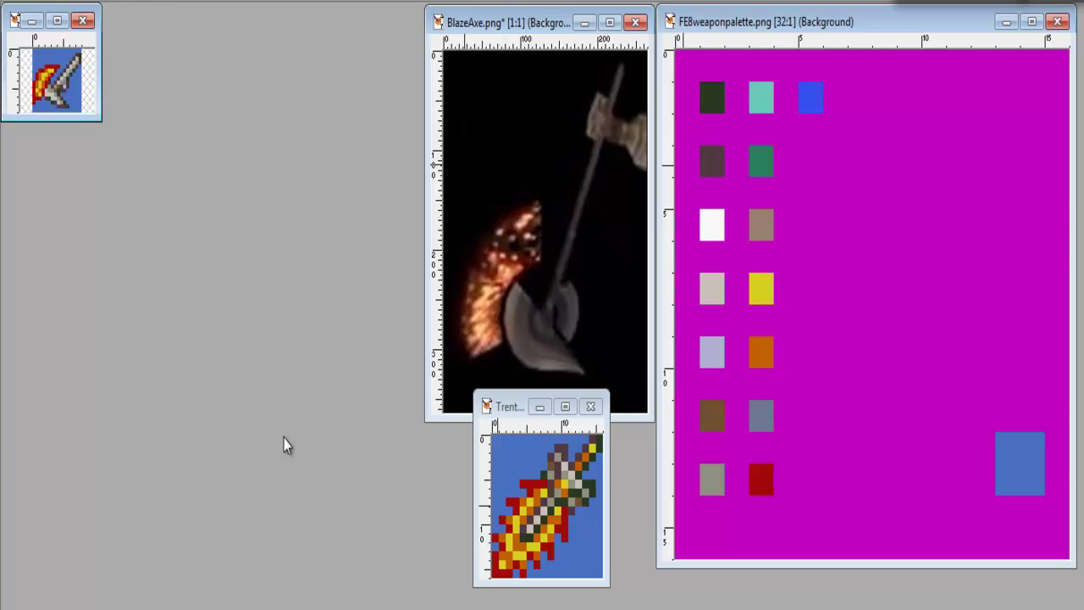
scroll(285, 445, up, 3)
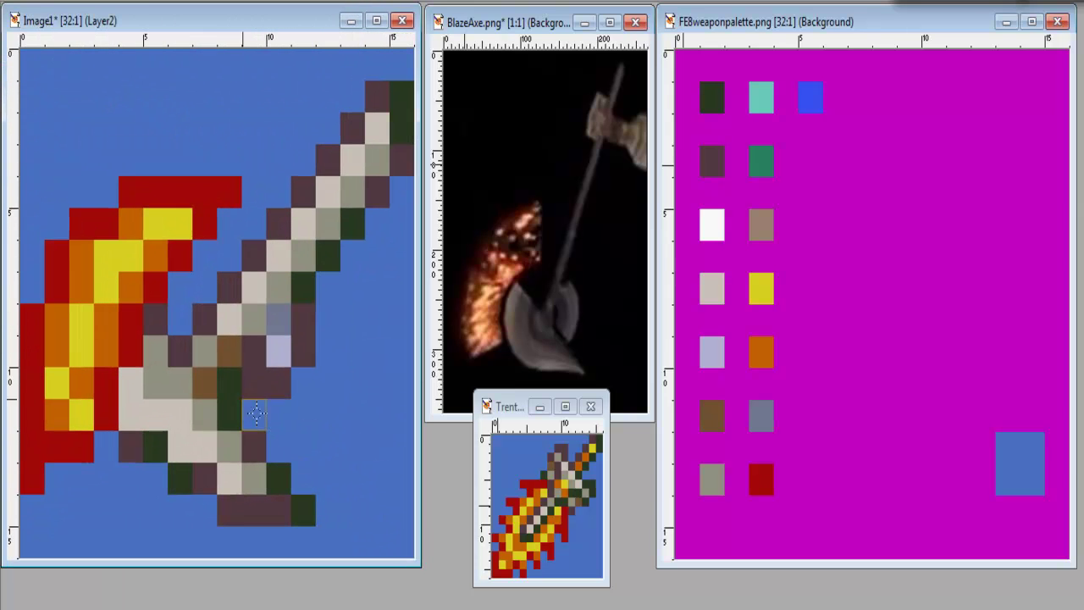
click(230, 378)
scroll(529, 418, down, 4)
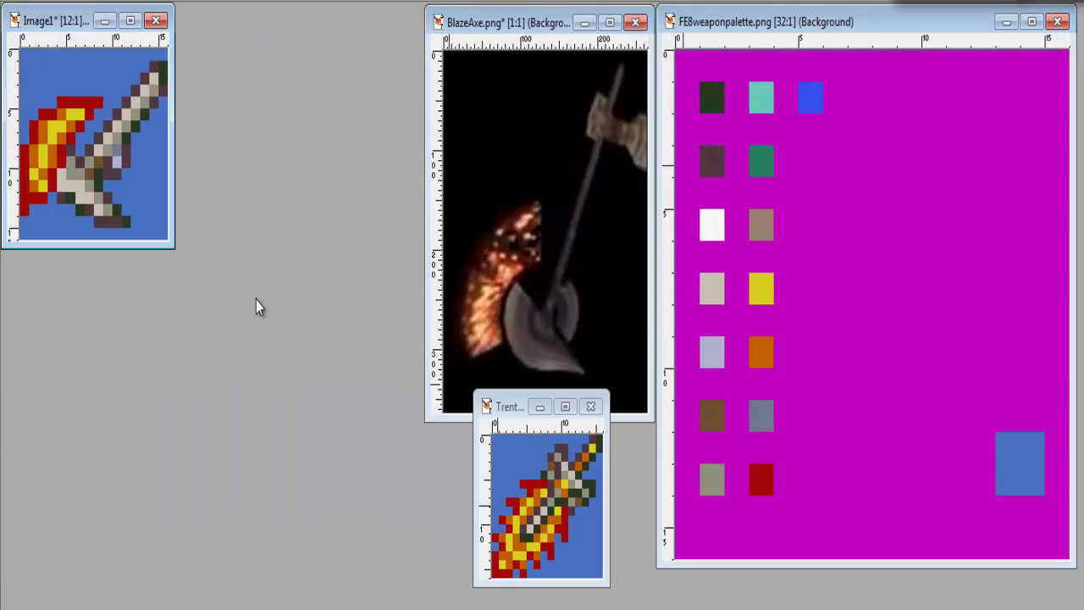
scroll(255, 300, up, 4)
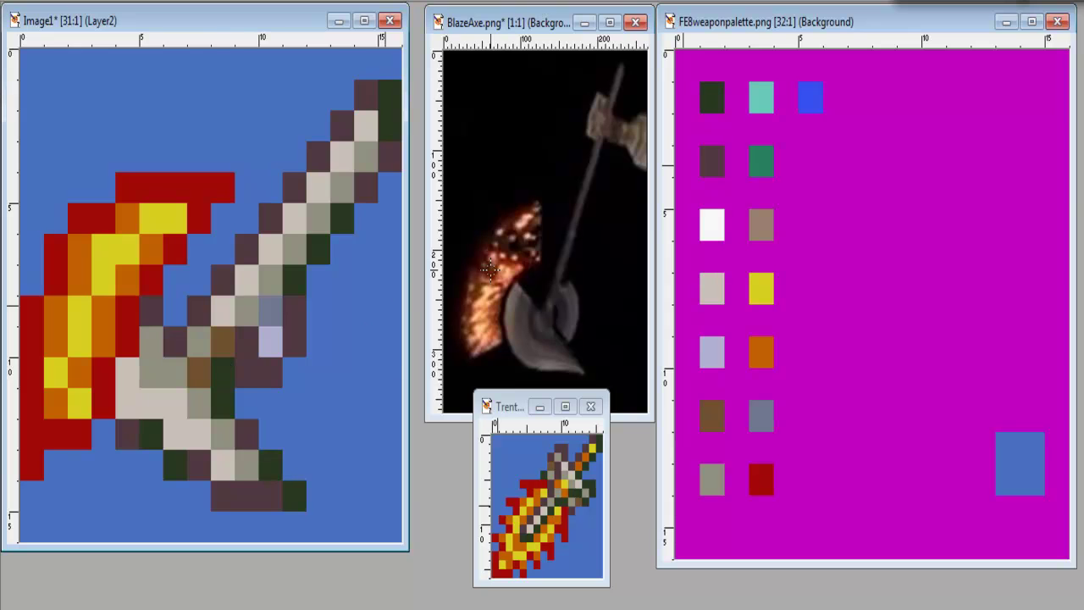
scroll(490, 271, down, 4)
scroll(489, 274, down, 4)
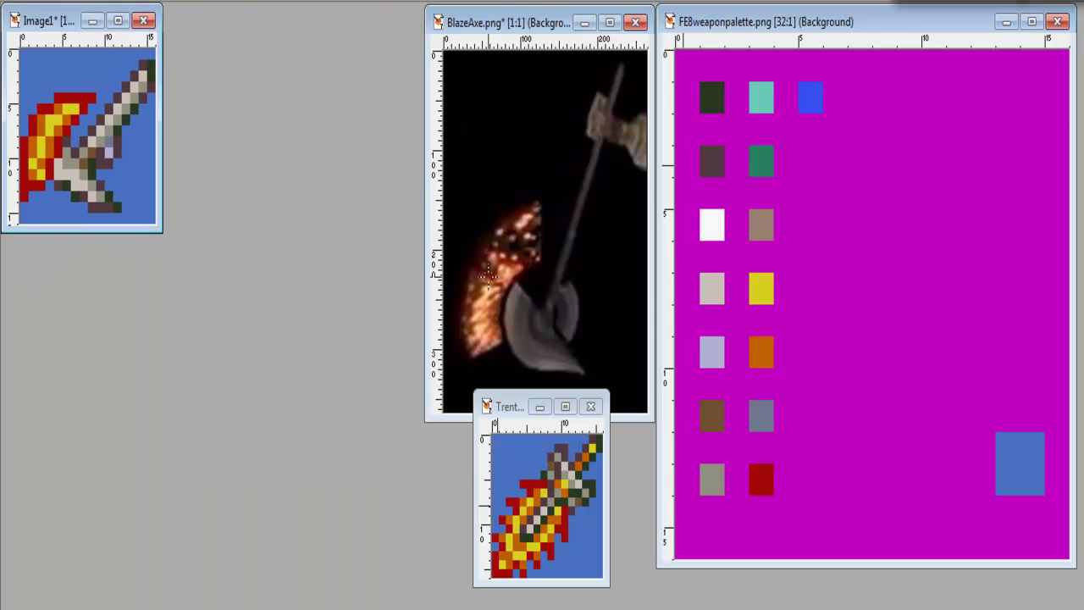
scroll(489, 274, up, 5)
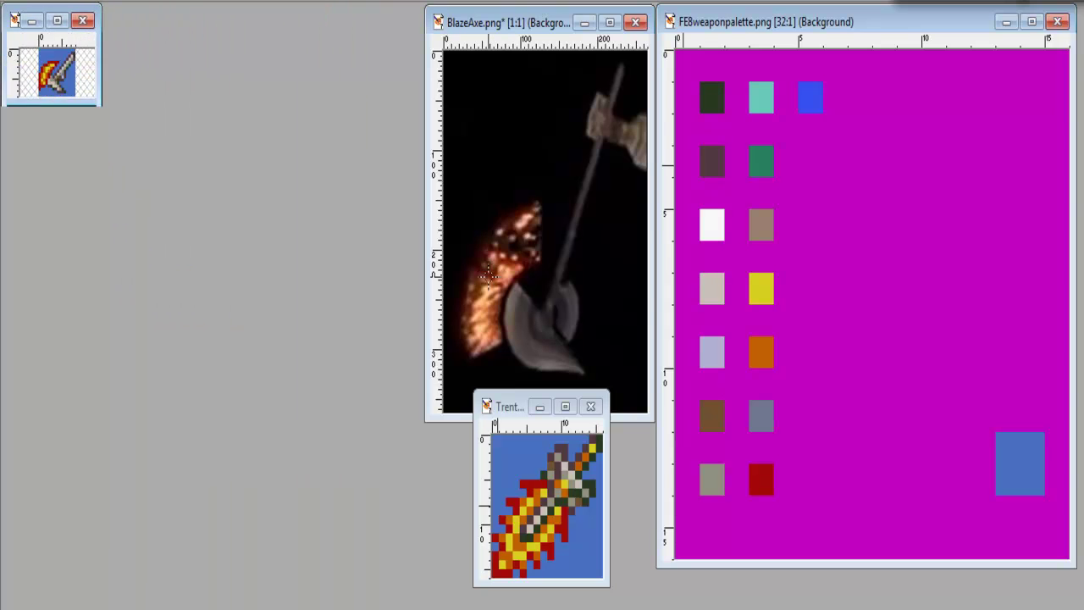